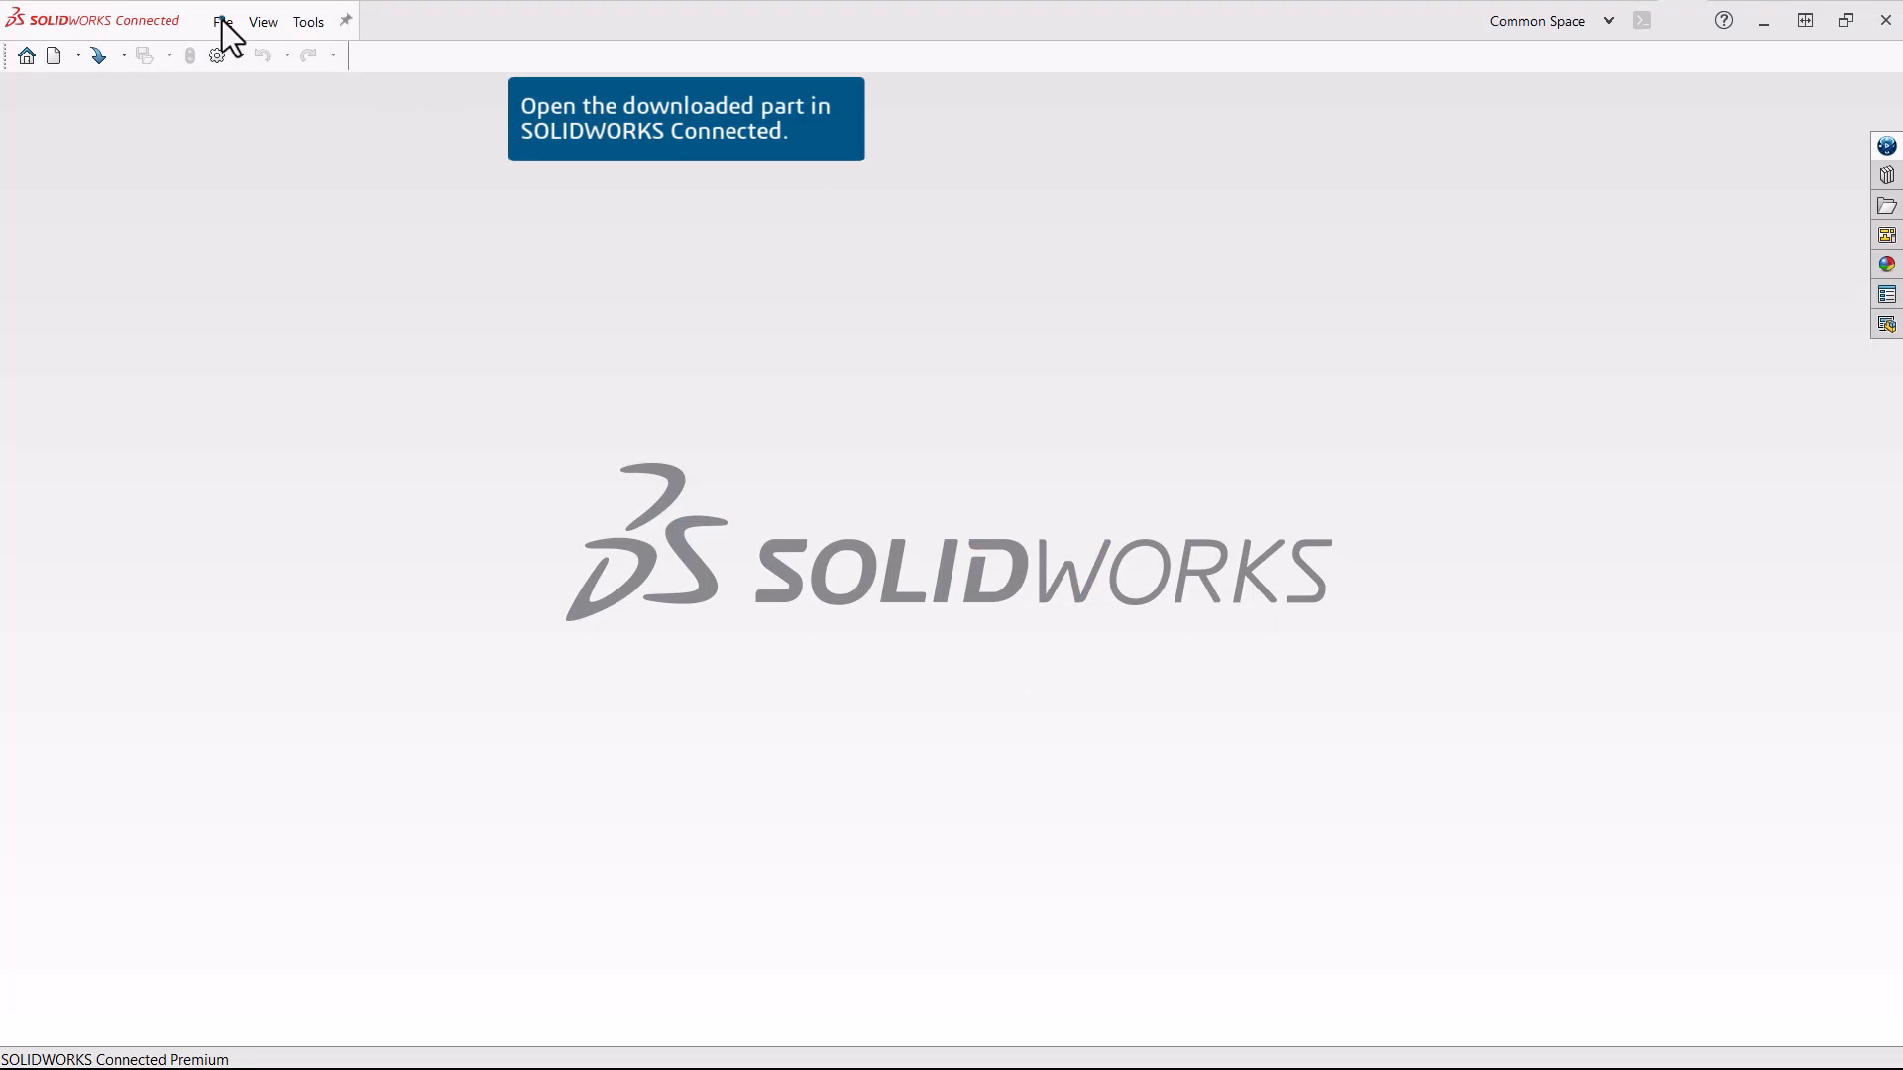
# Step: Open the part file EXAMPLE-Bracket.sldprt from the Downloads folder
pyautogui.click(221, 20)
pyautogui.click(264, 89)
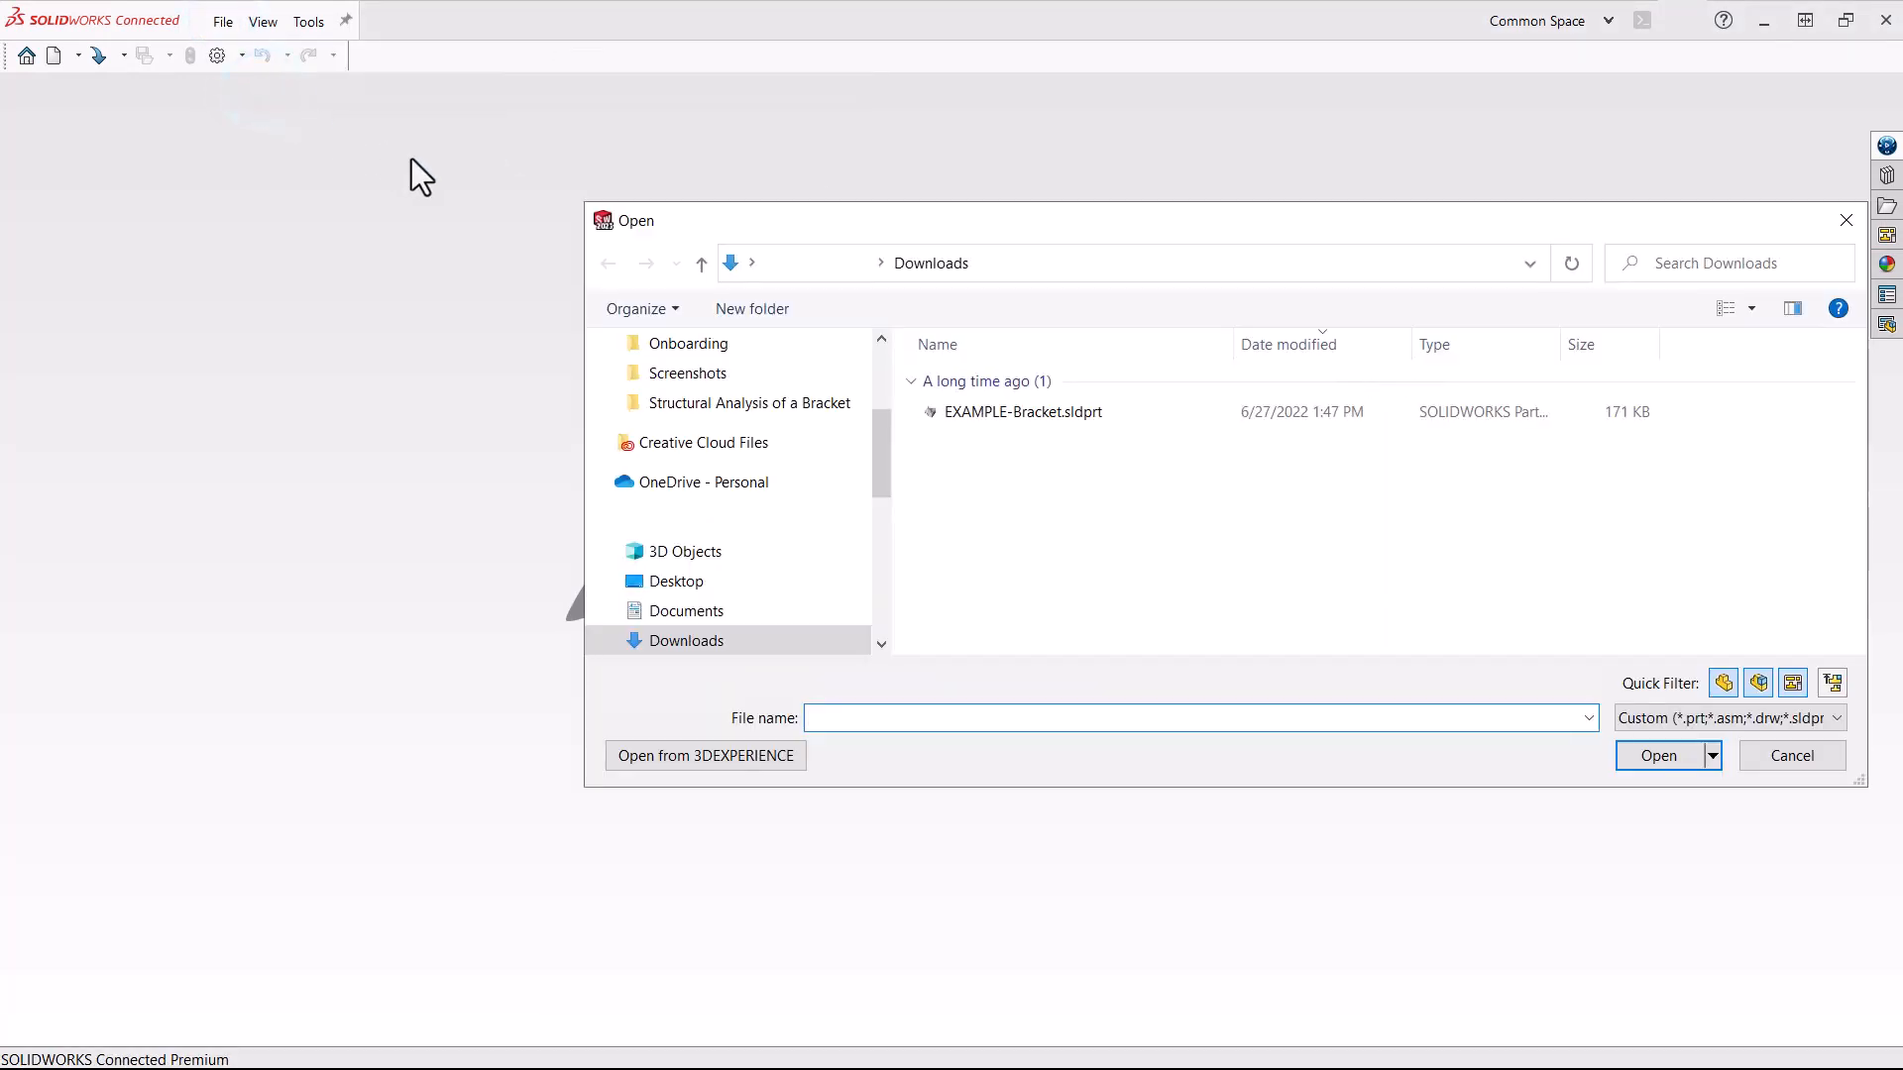
pyautogui.doubleClick(971, 411)
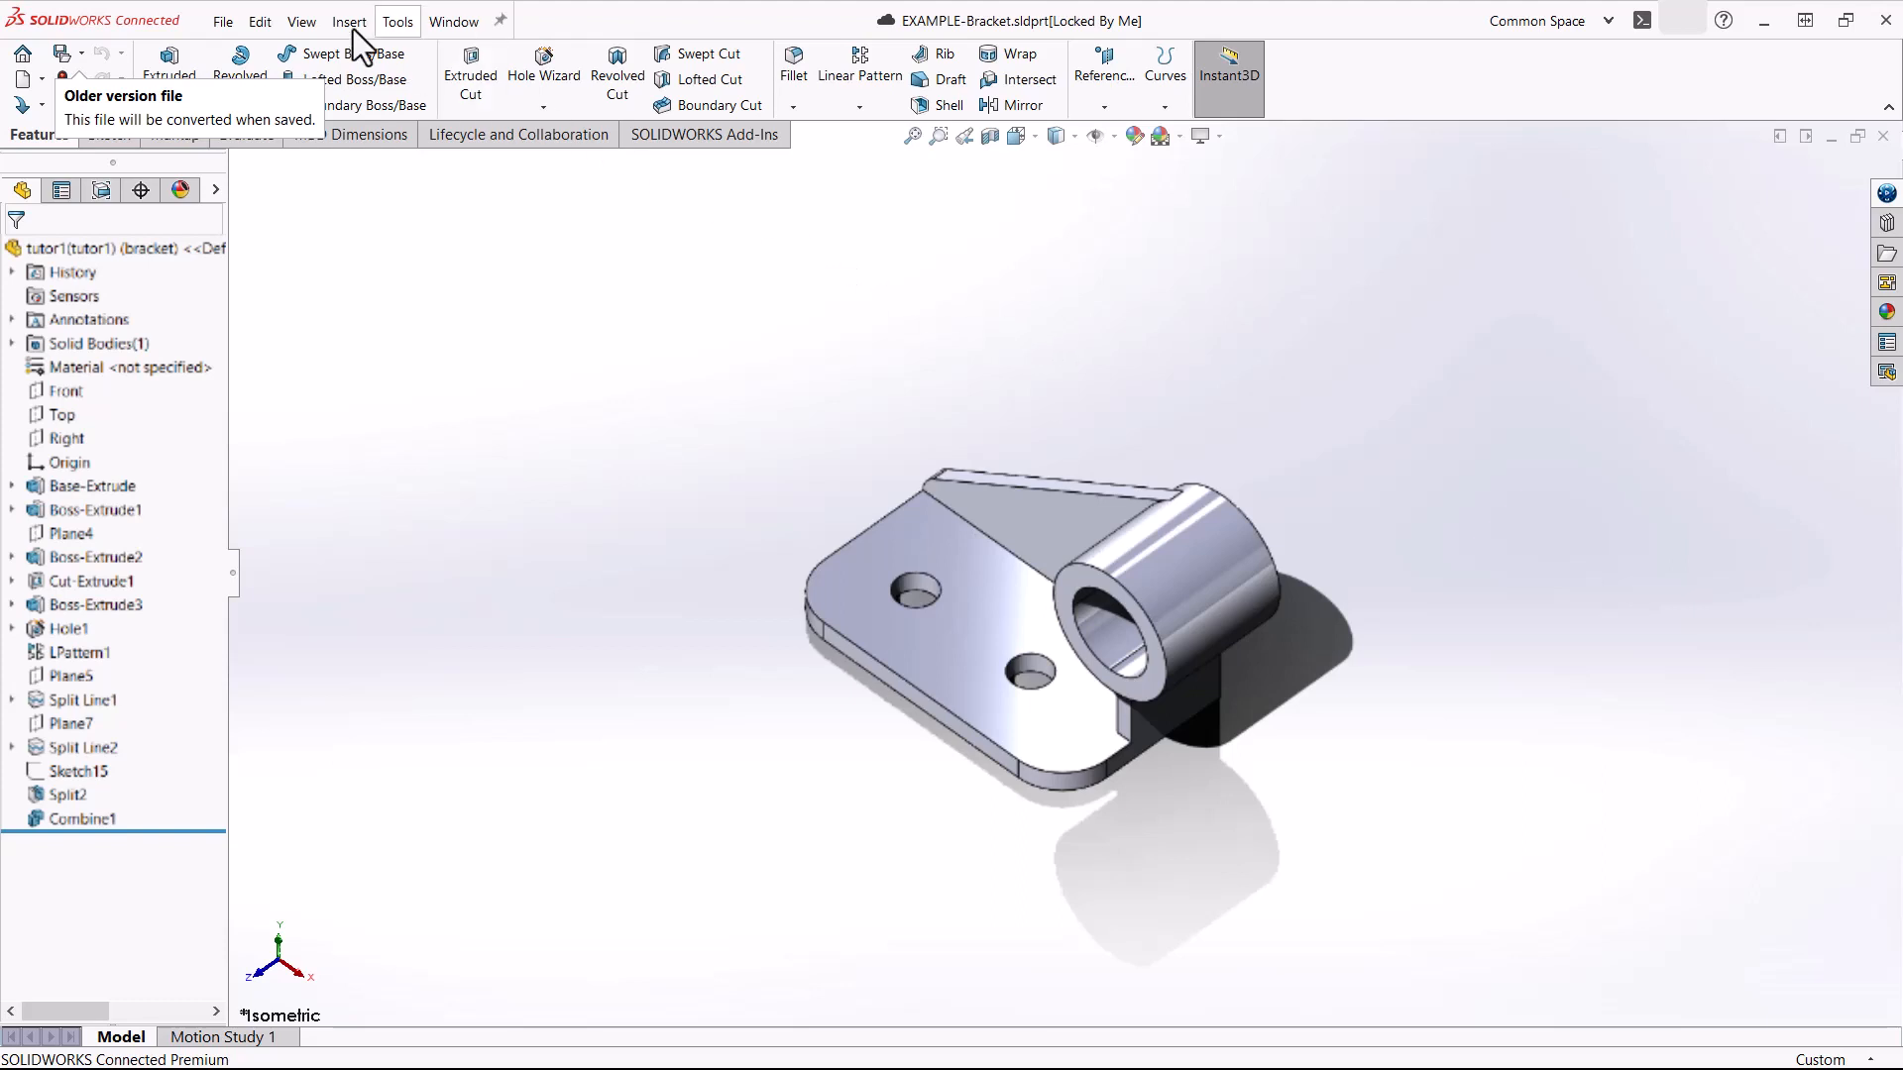
# Step: Save the opened bracket part to 3DEXPERIENCE as Bracket.SLDPRT
pyautogui.click(226, 23)
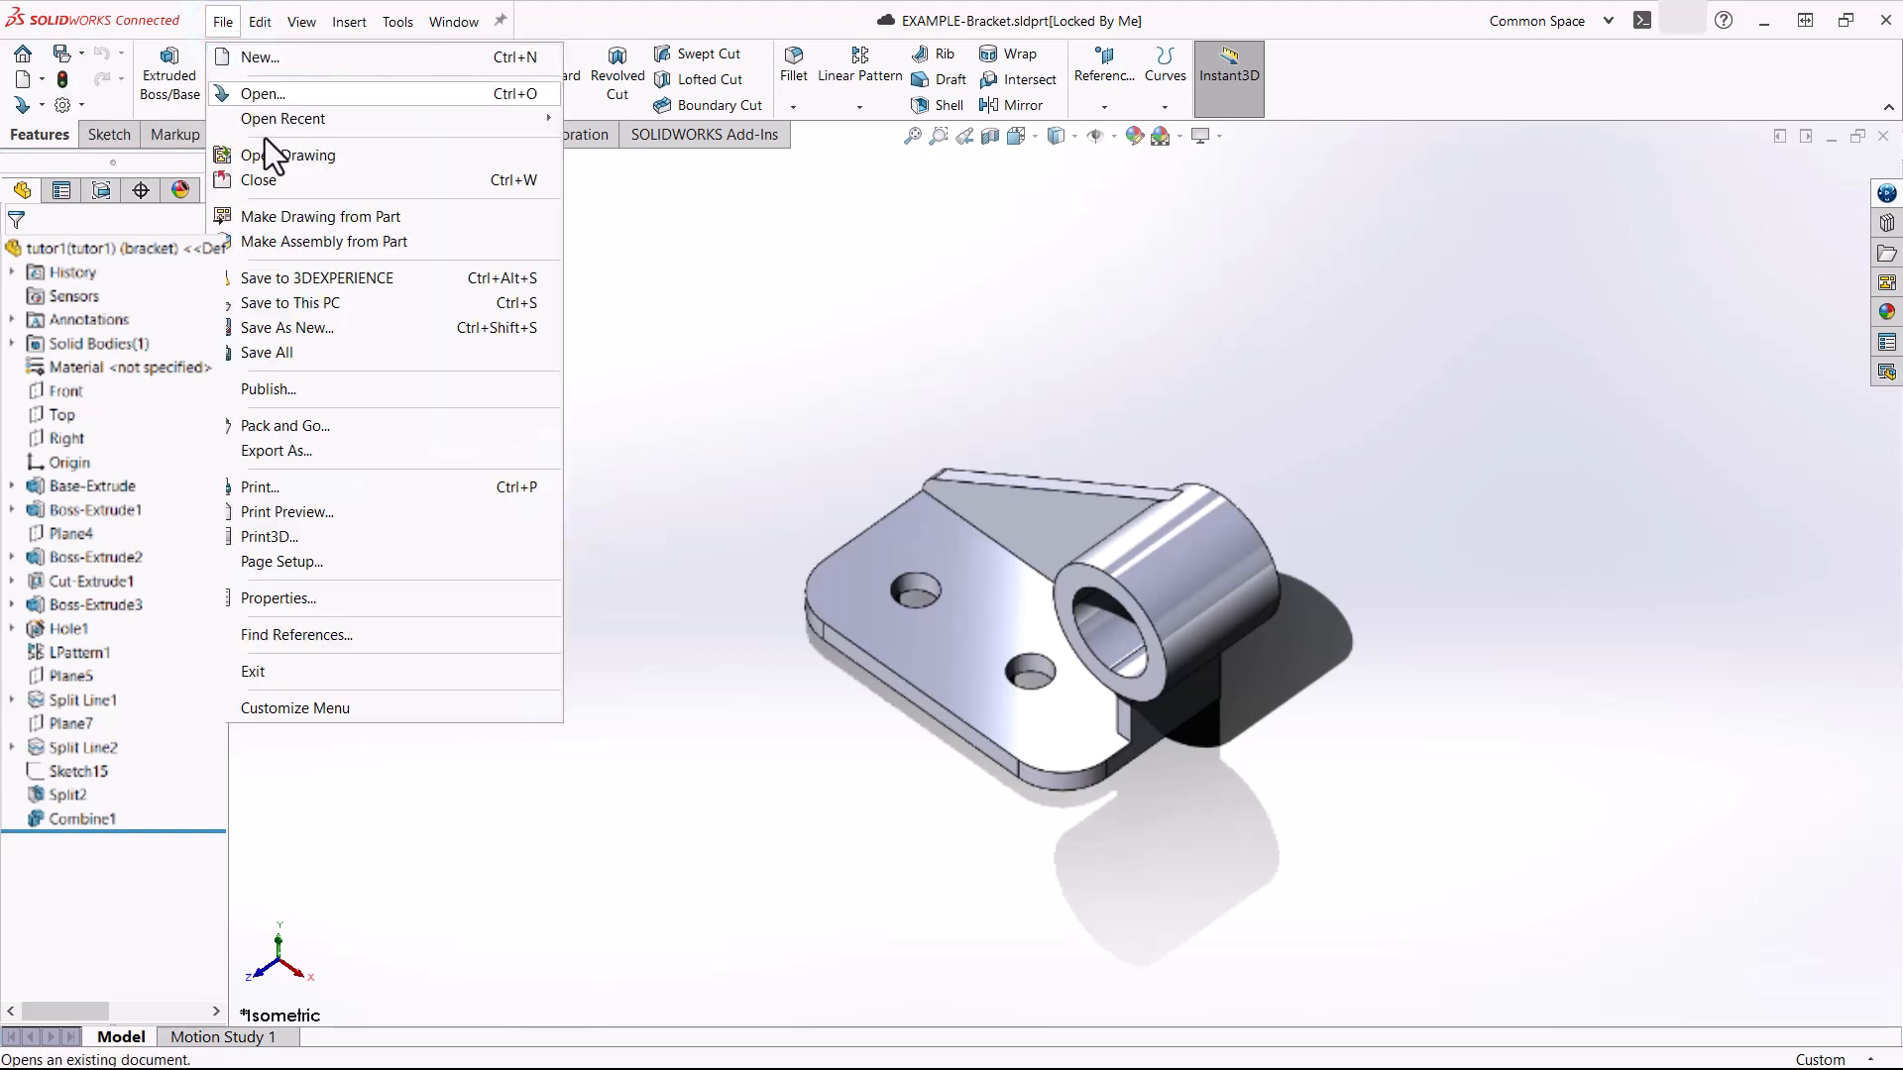
pyautogui.click(298, 281)
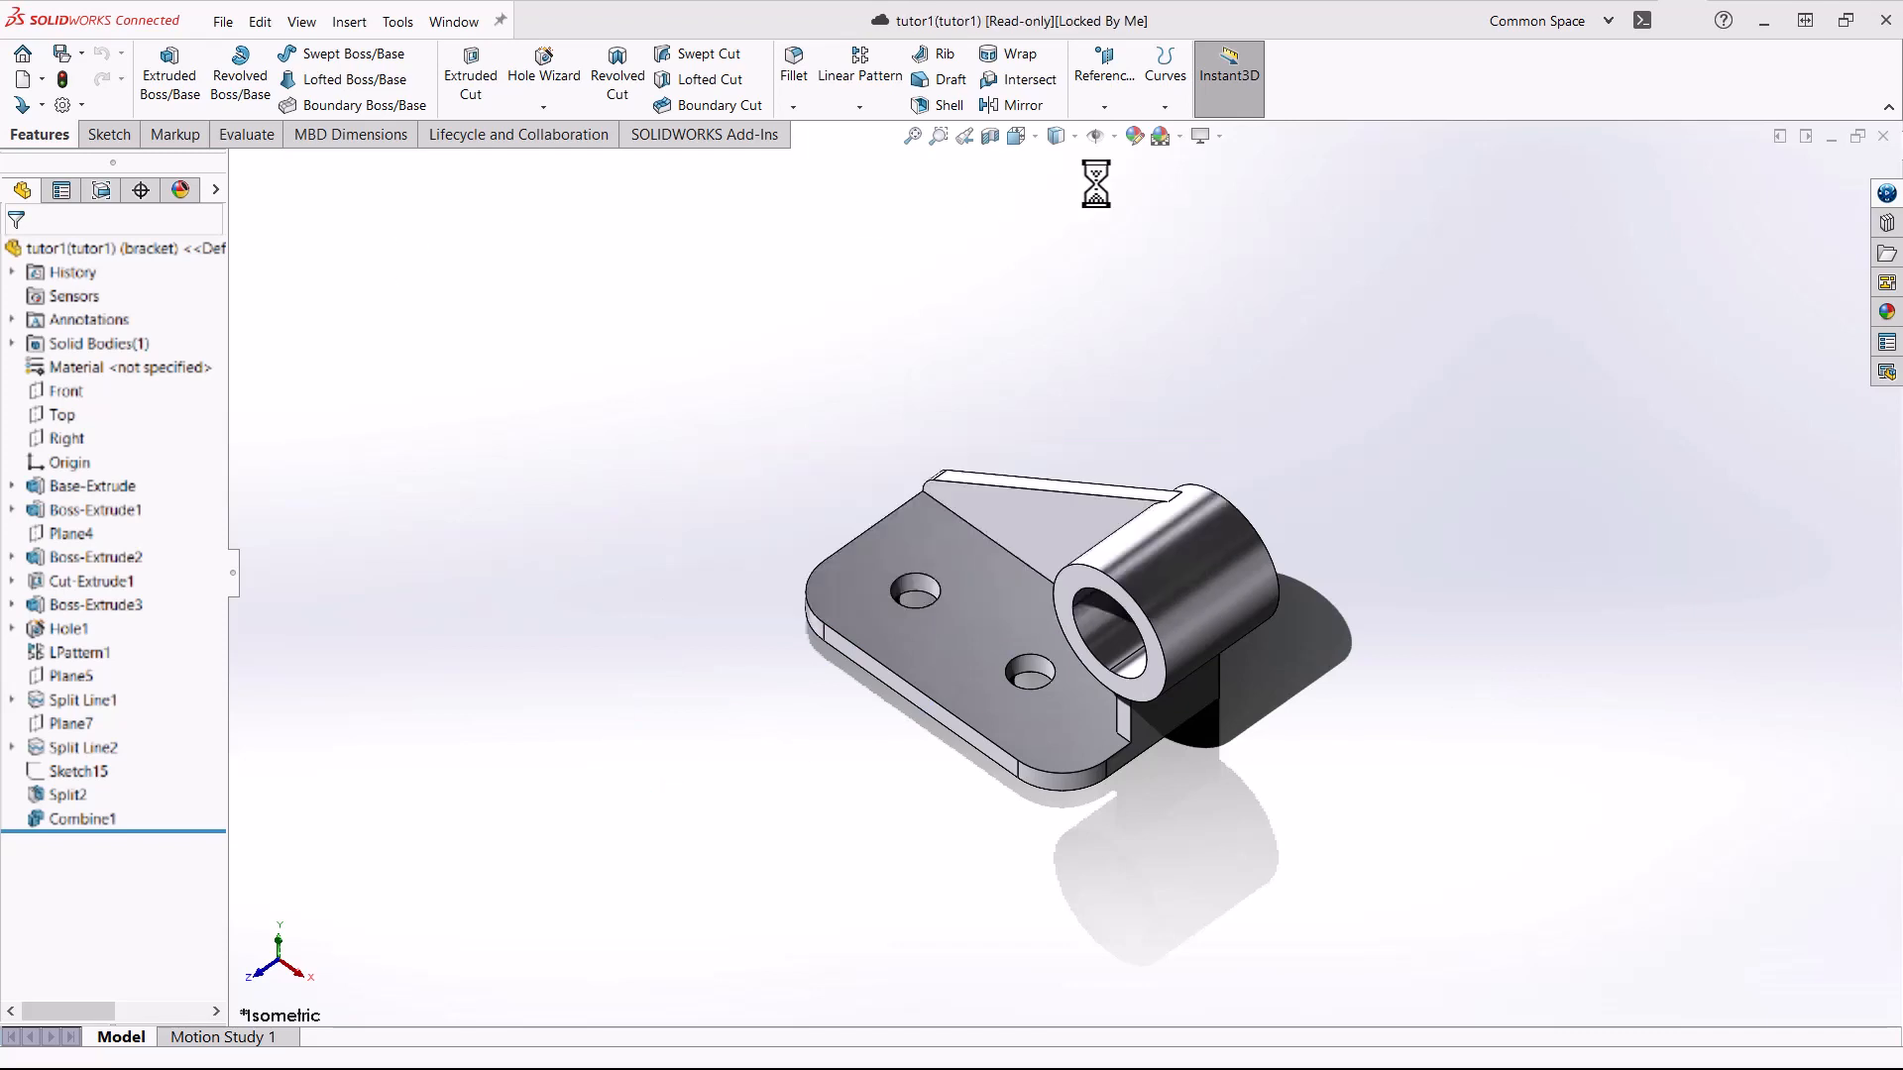
pyautogui.click(1577, 23)
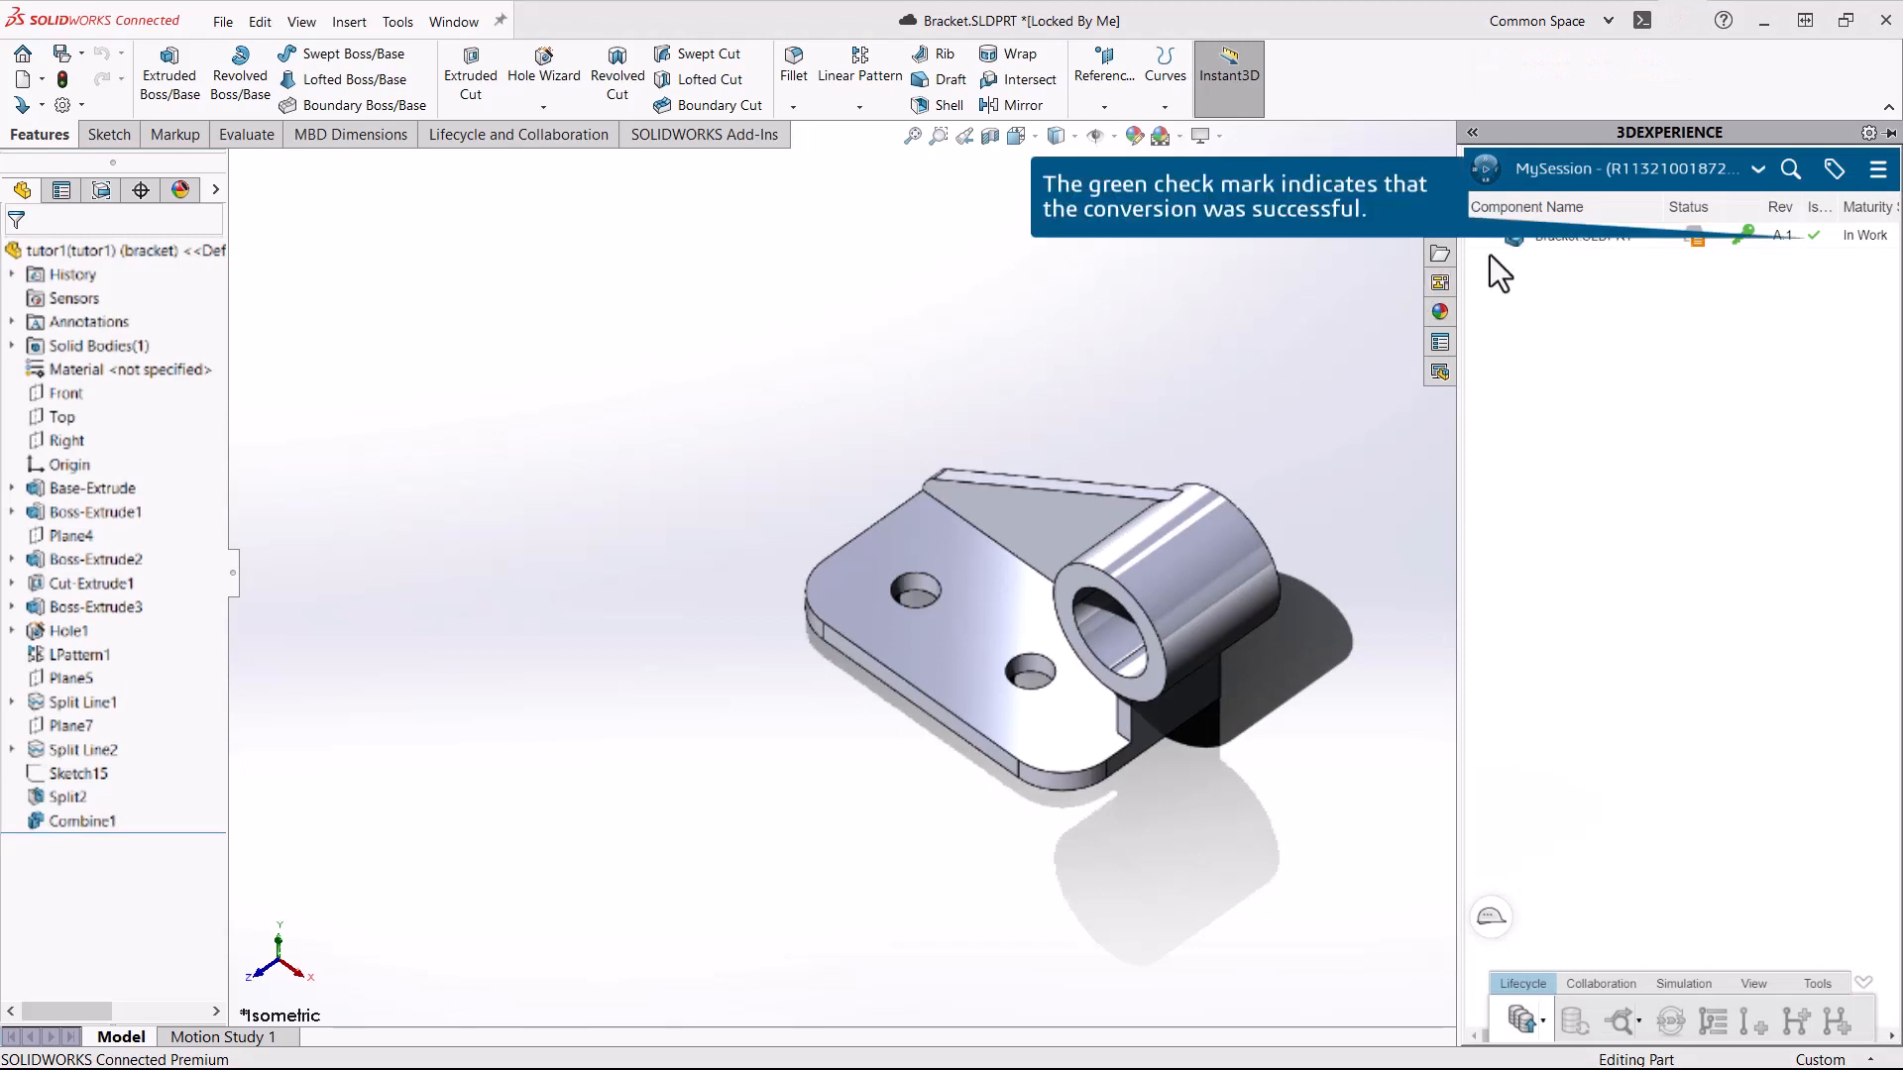
# Step: Launch Linear Structural Validation from the Structural Designer role for the Bracket.SLDPRT component
pyautogui.click(1521, 247)
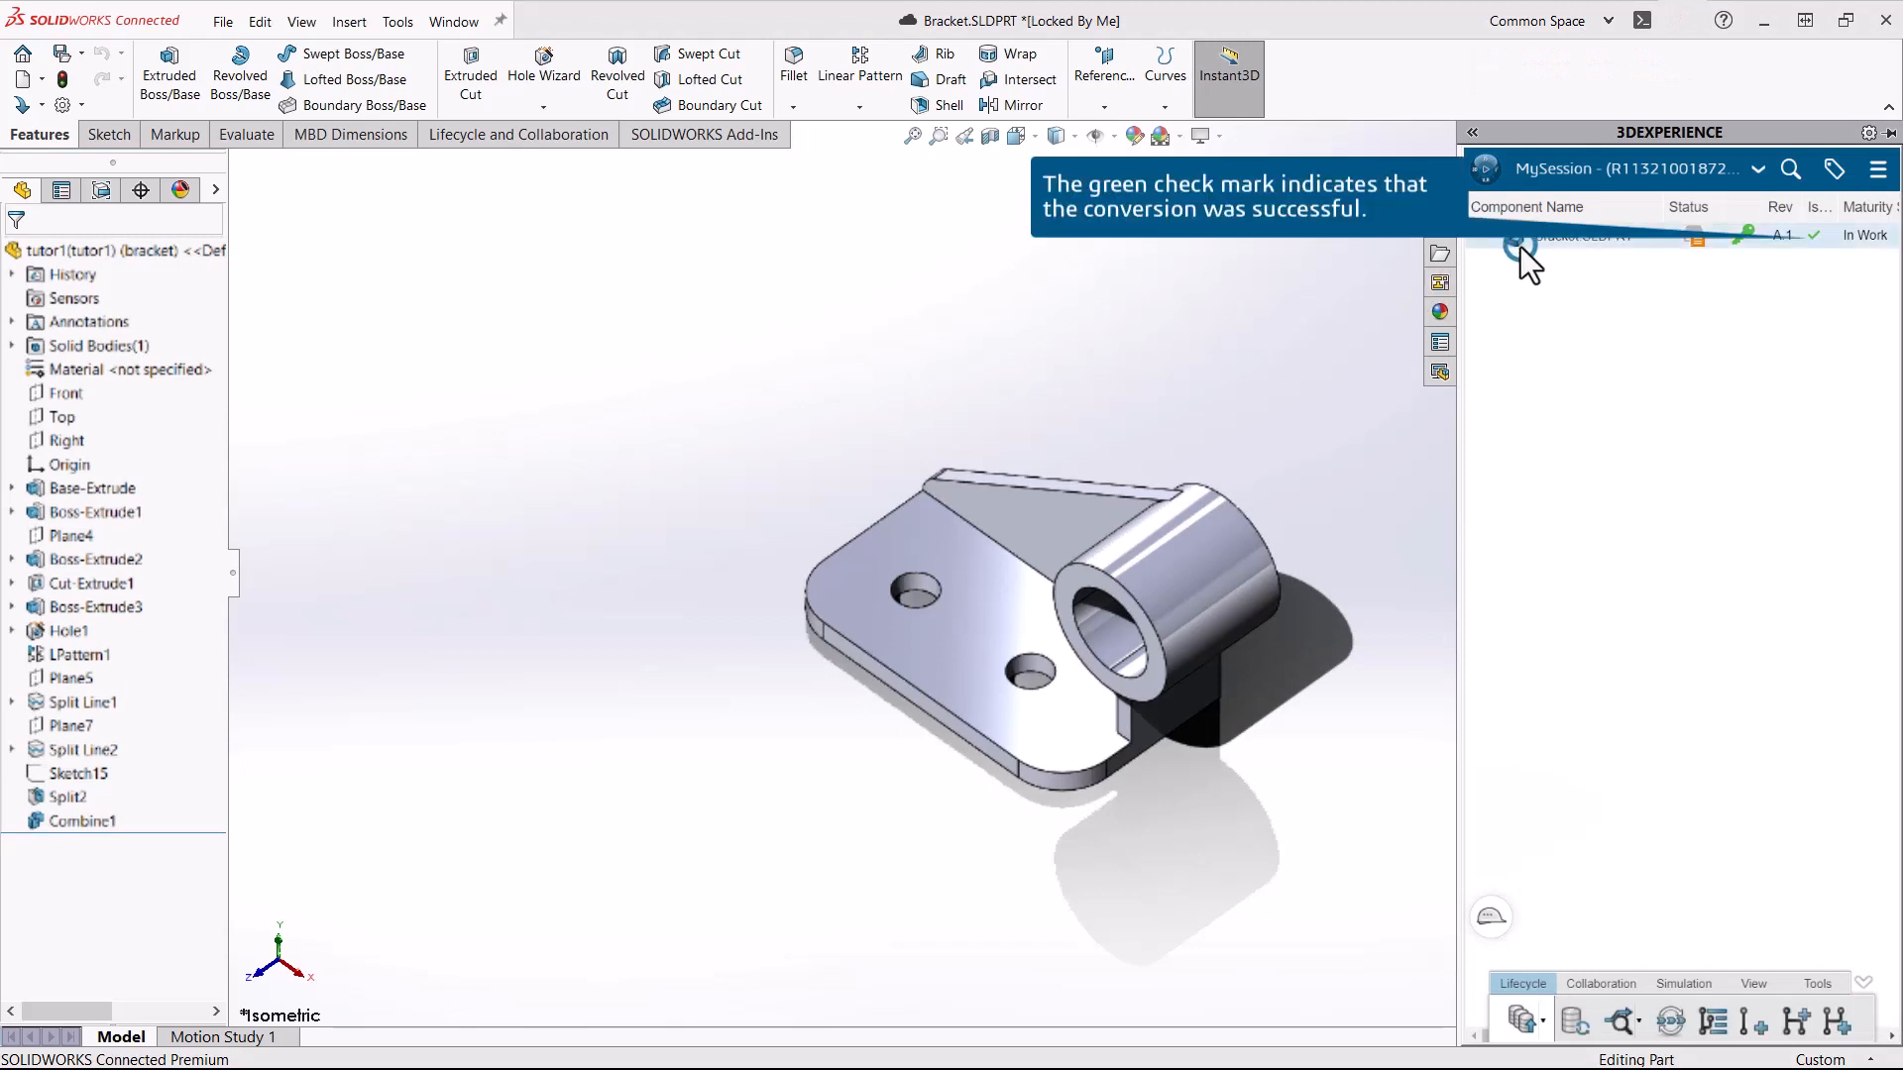
pyautogui.click(1484, 177)
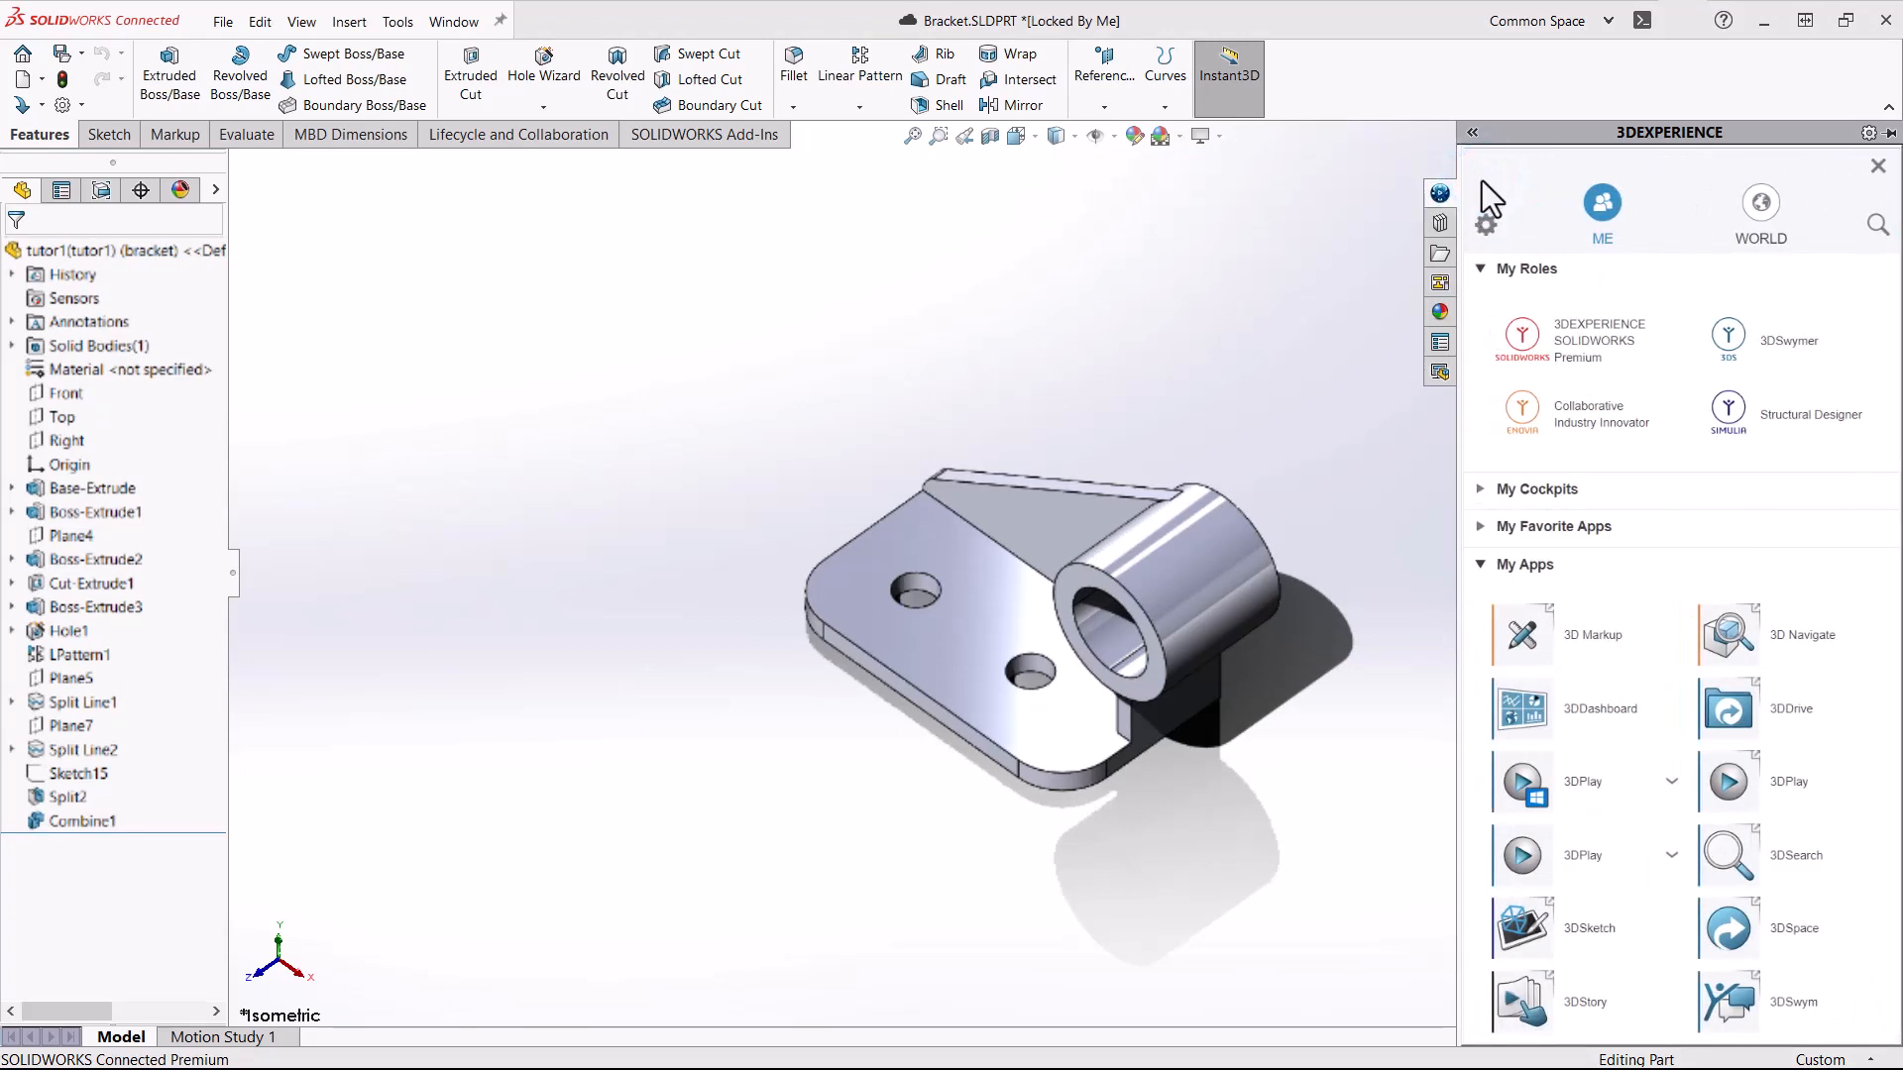
pyautogui.click(1716, 409)
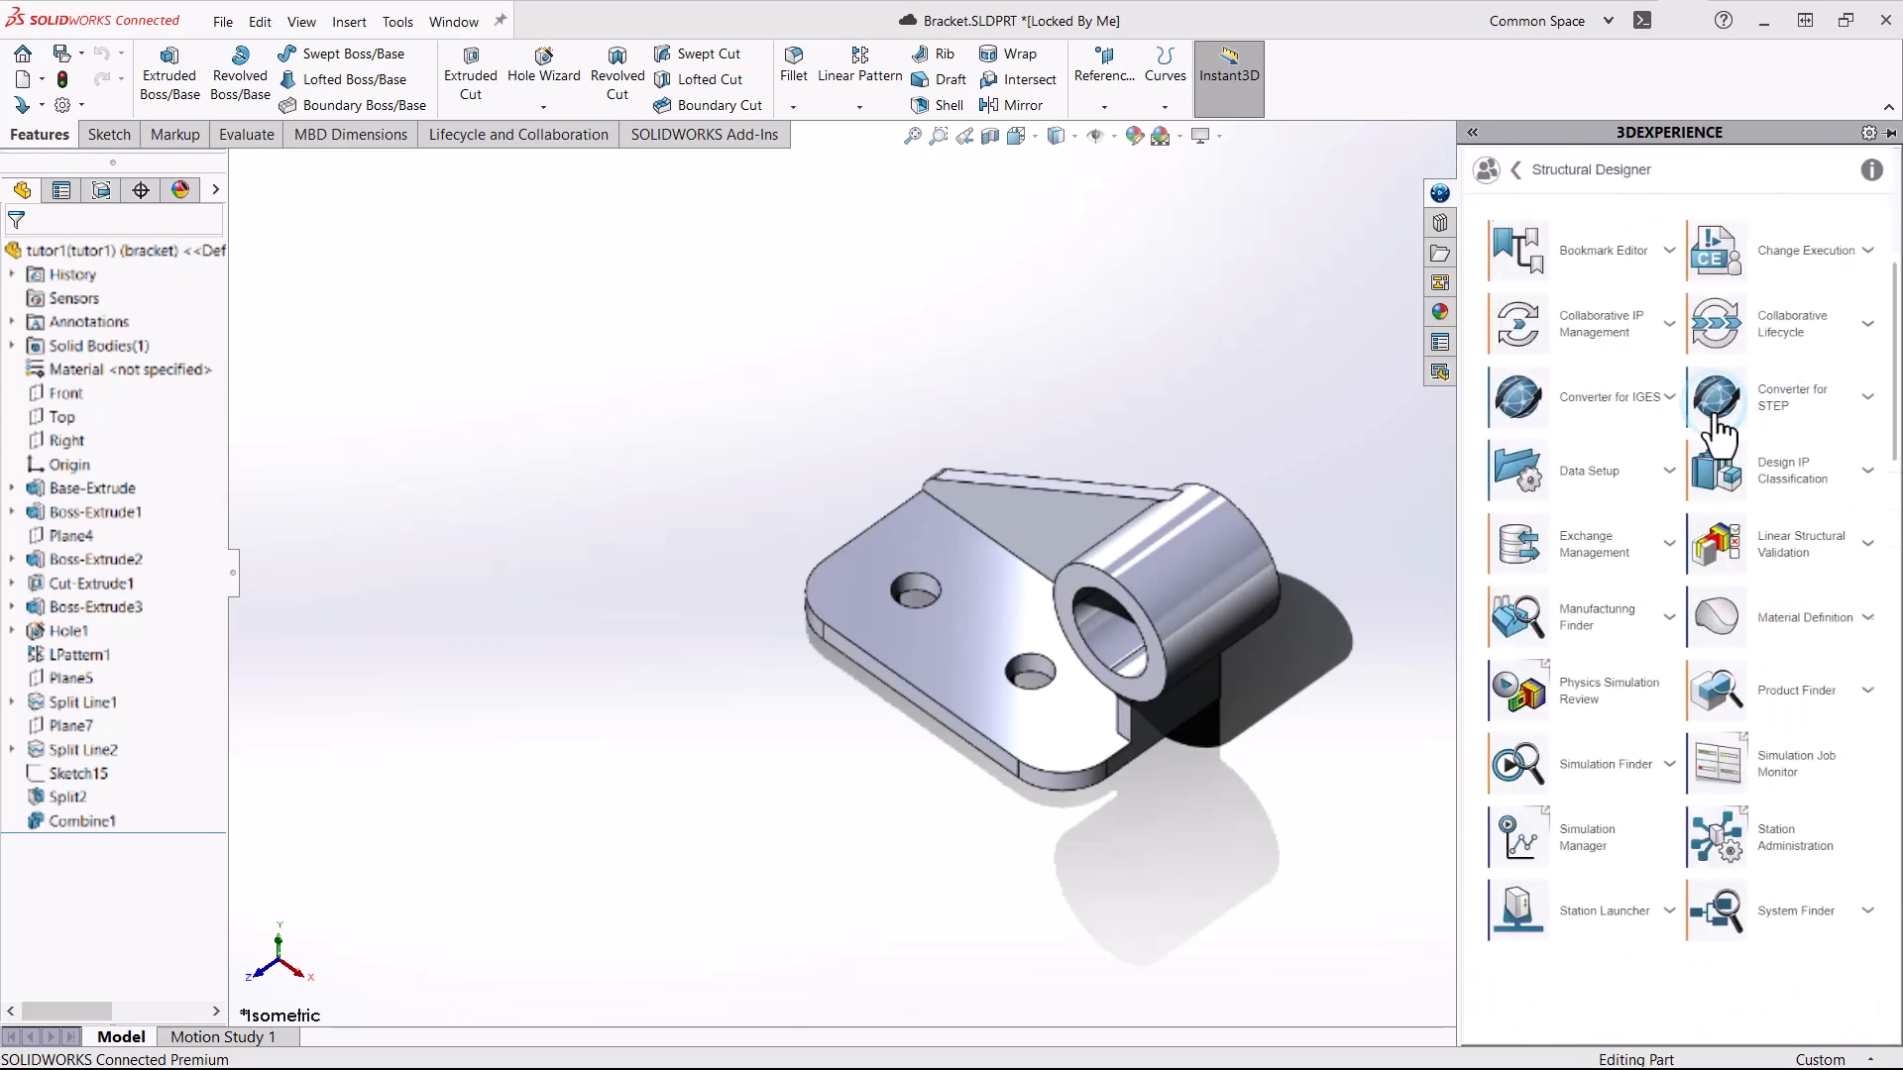
pyautogui.click(1724, 553)
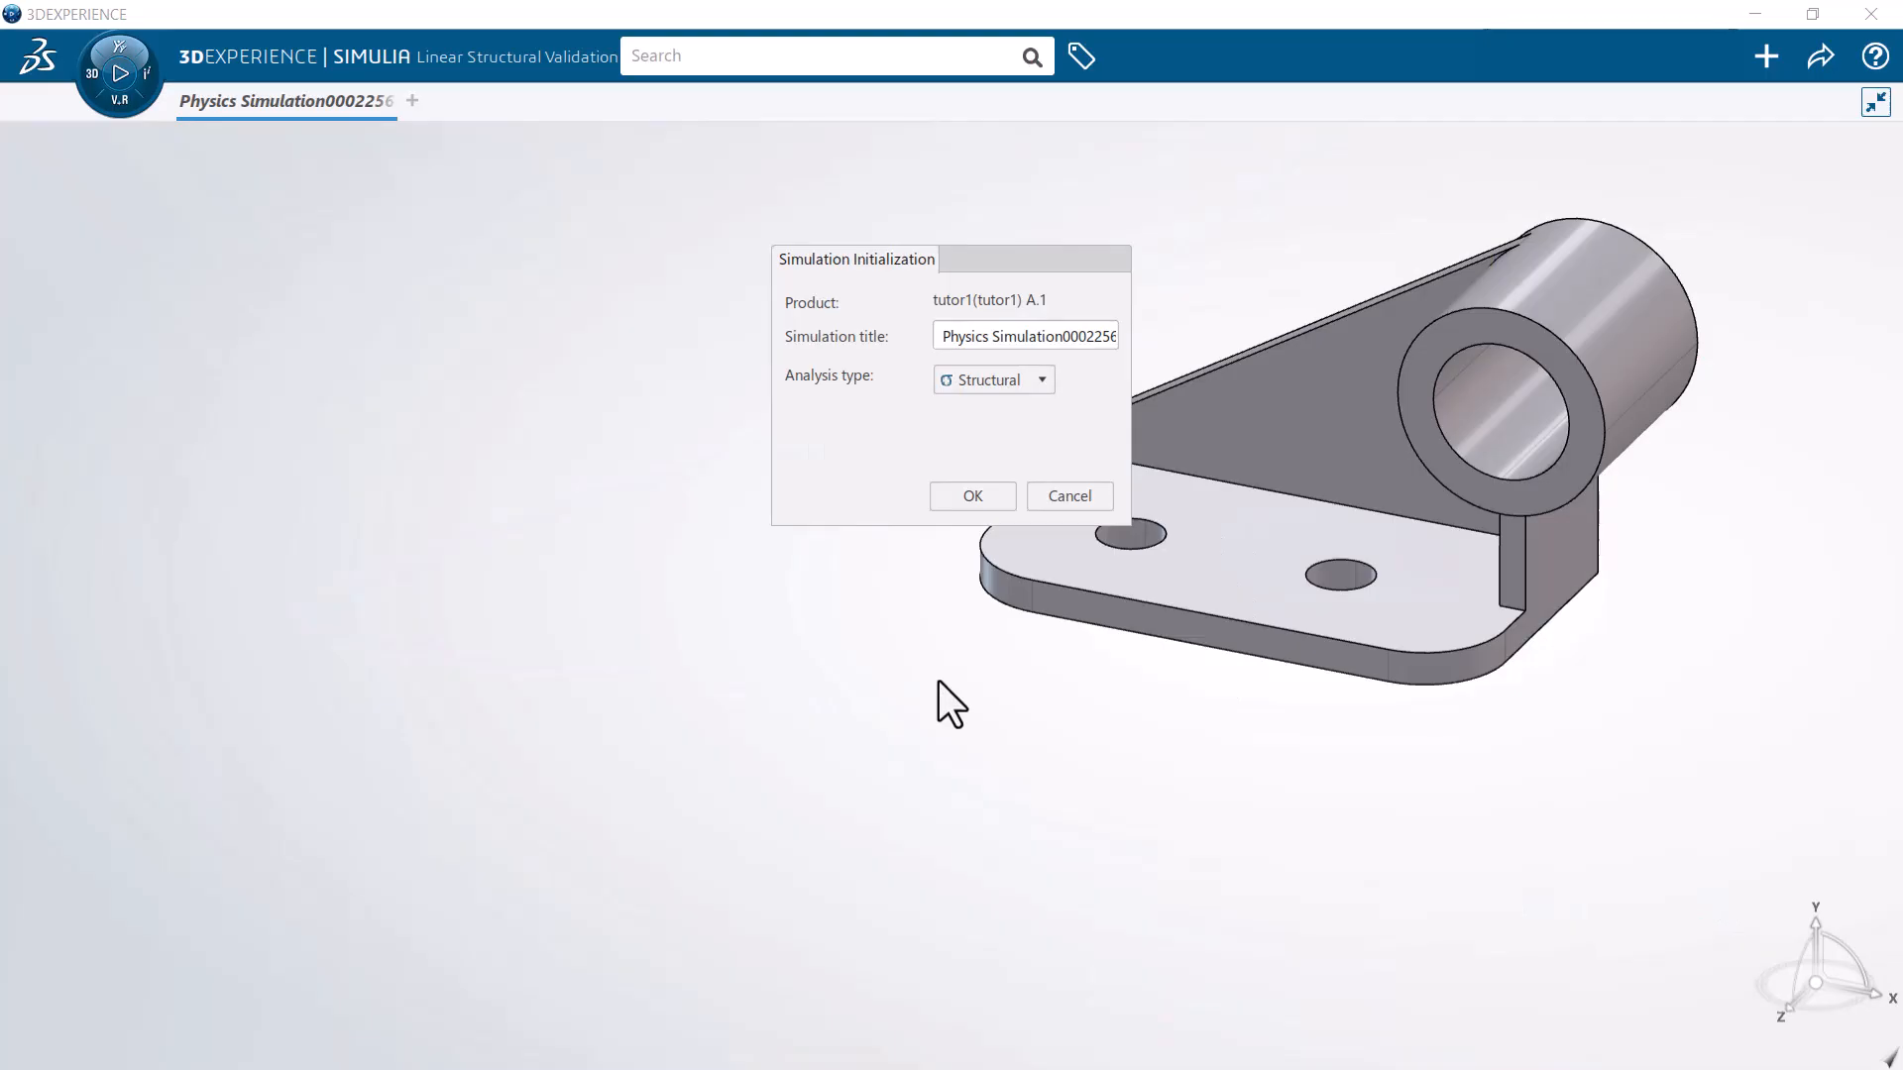
# Step: Initialize the structural simulation with the title Structural Analysis of a Bracket
pyautogui.tripleClick(1101, 335)
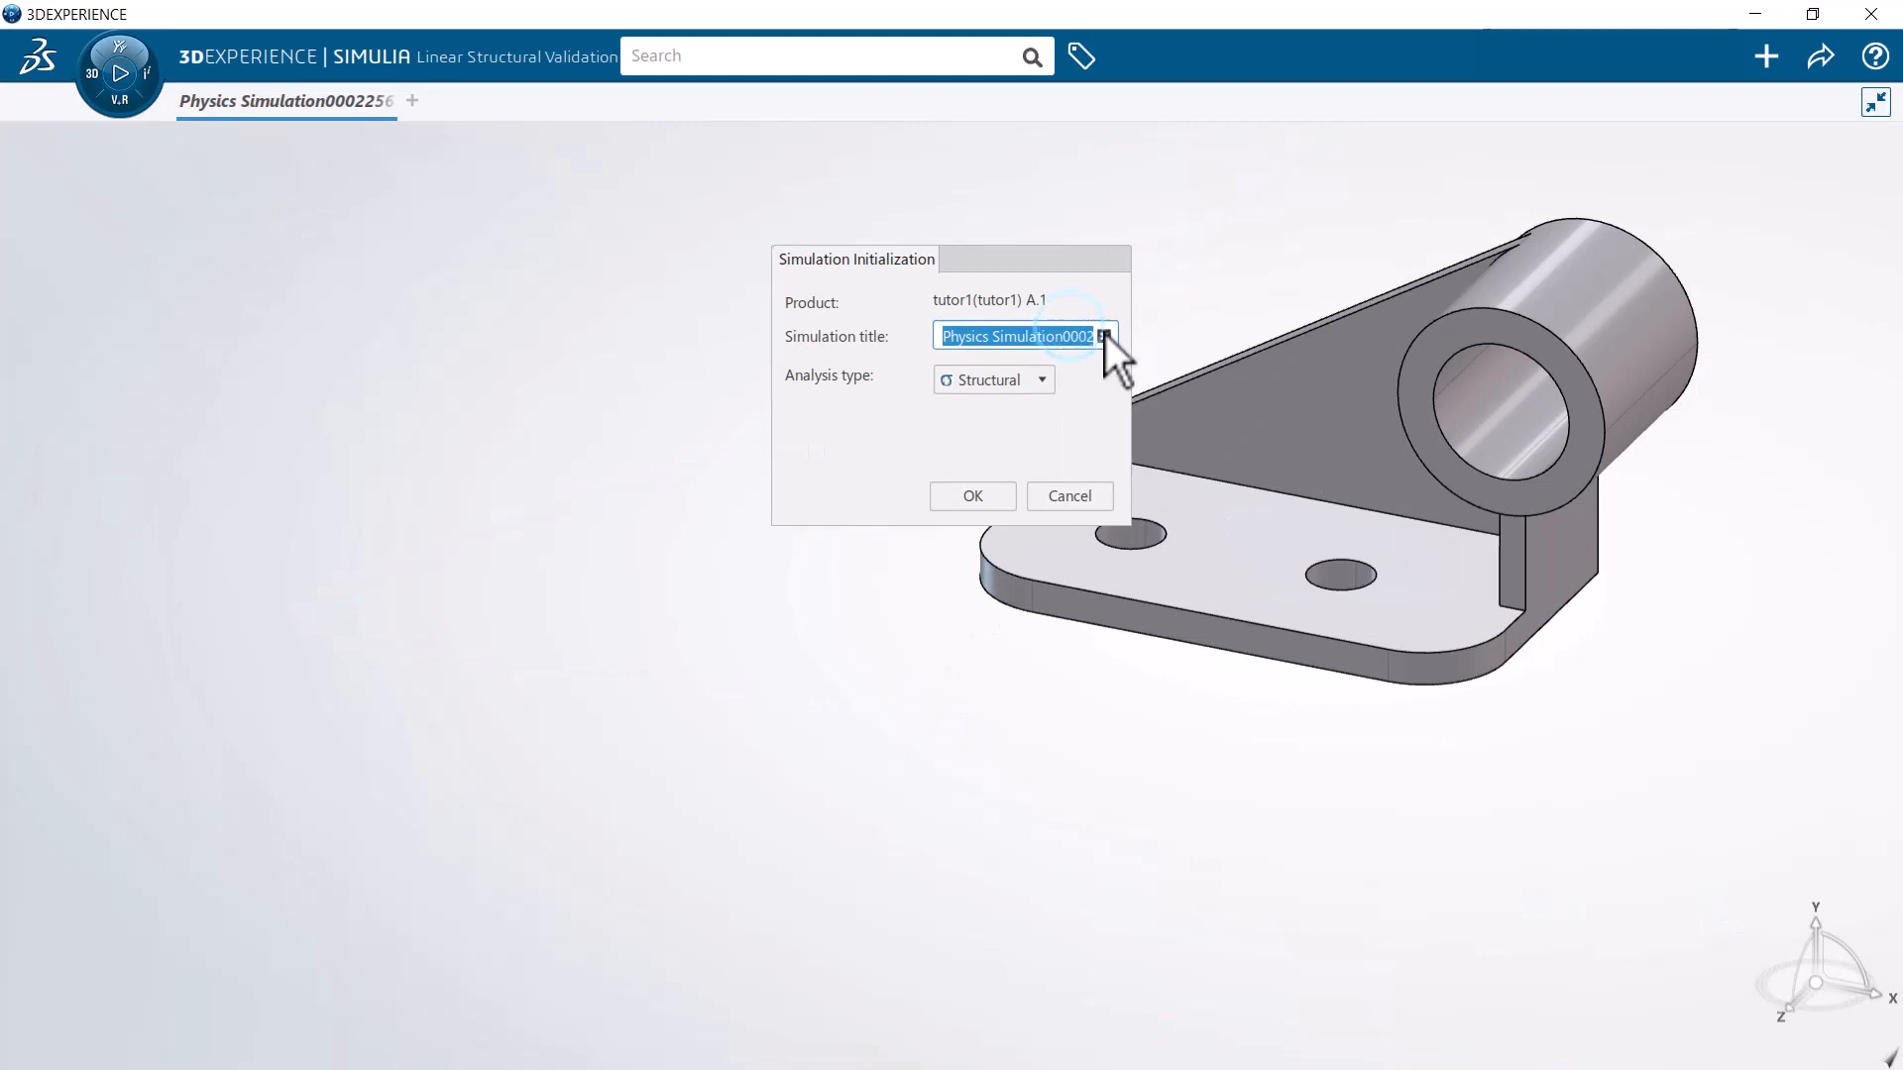
pyautogui.press('BackSpace')
pyautogui.write('St')
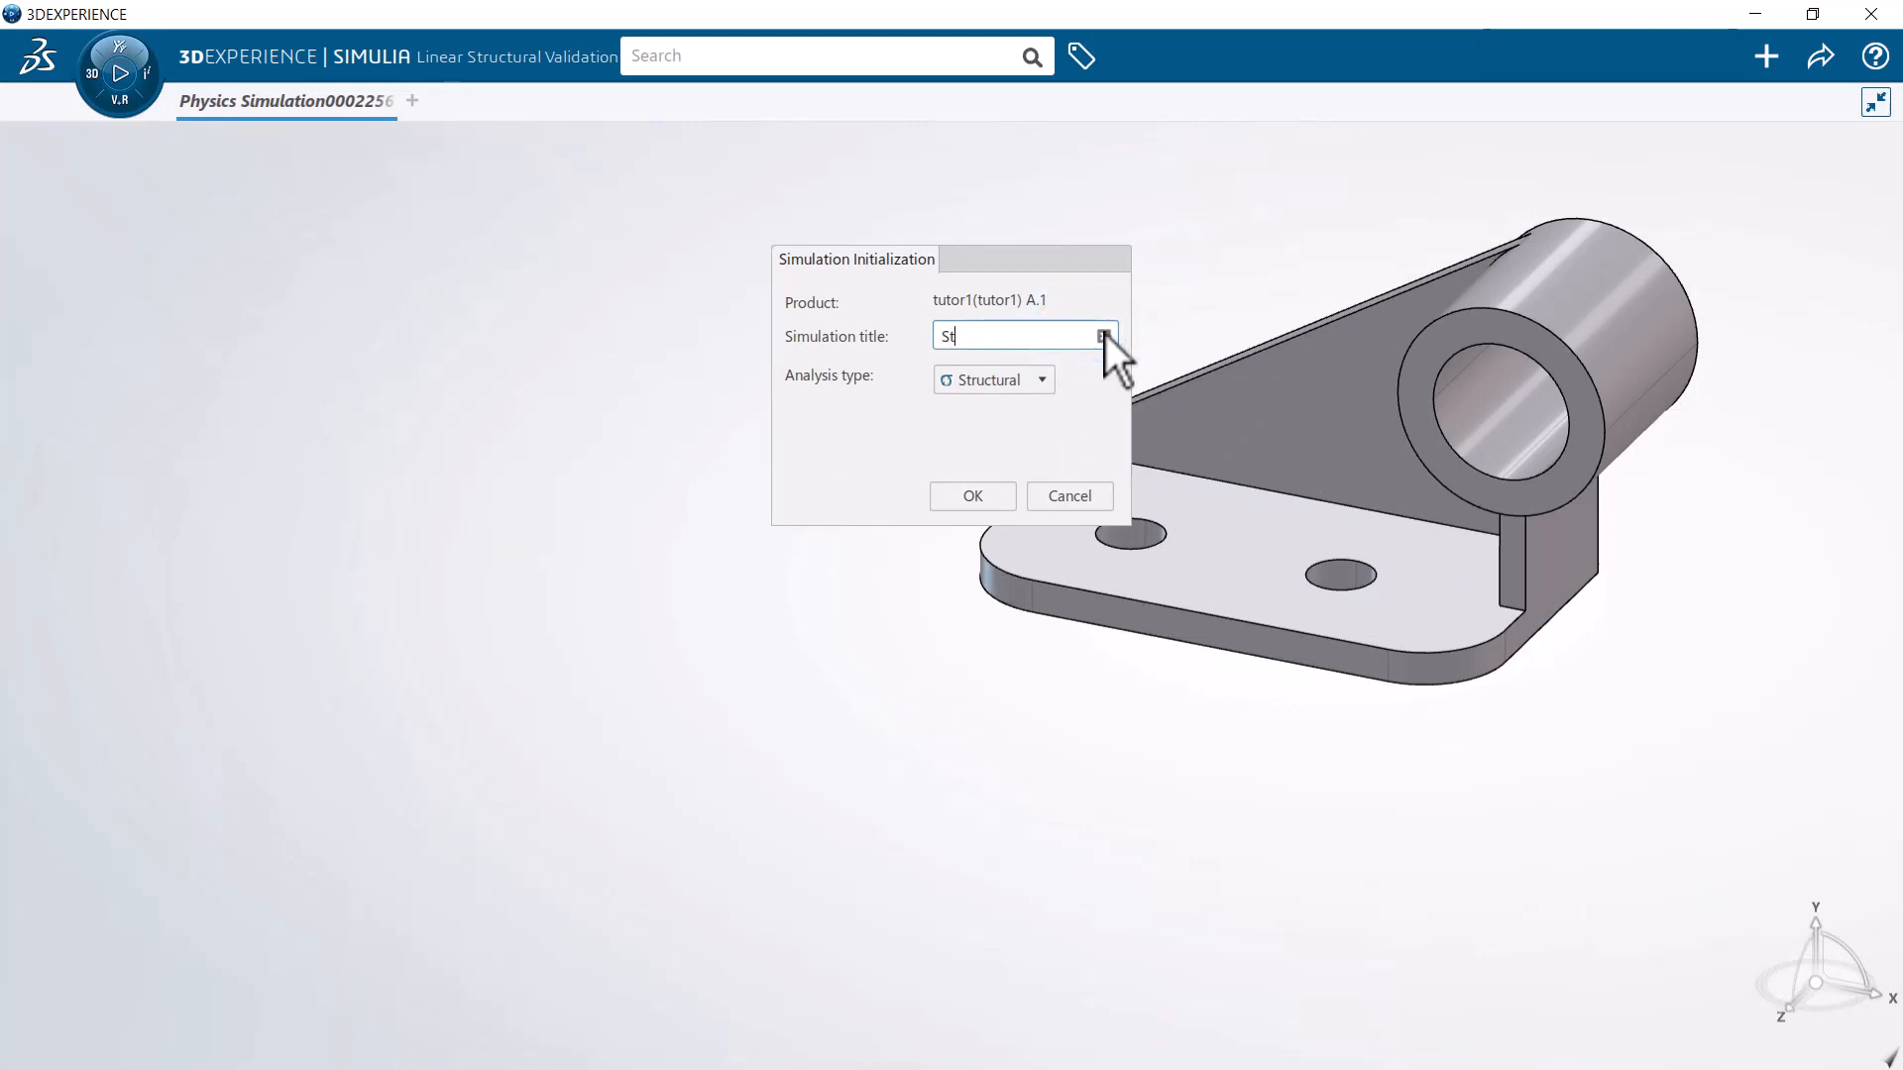
pyautogui.write('ructural An')
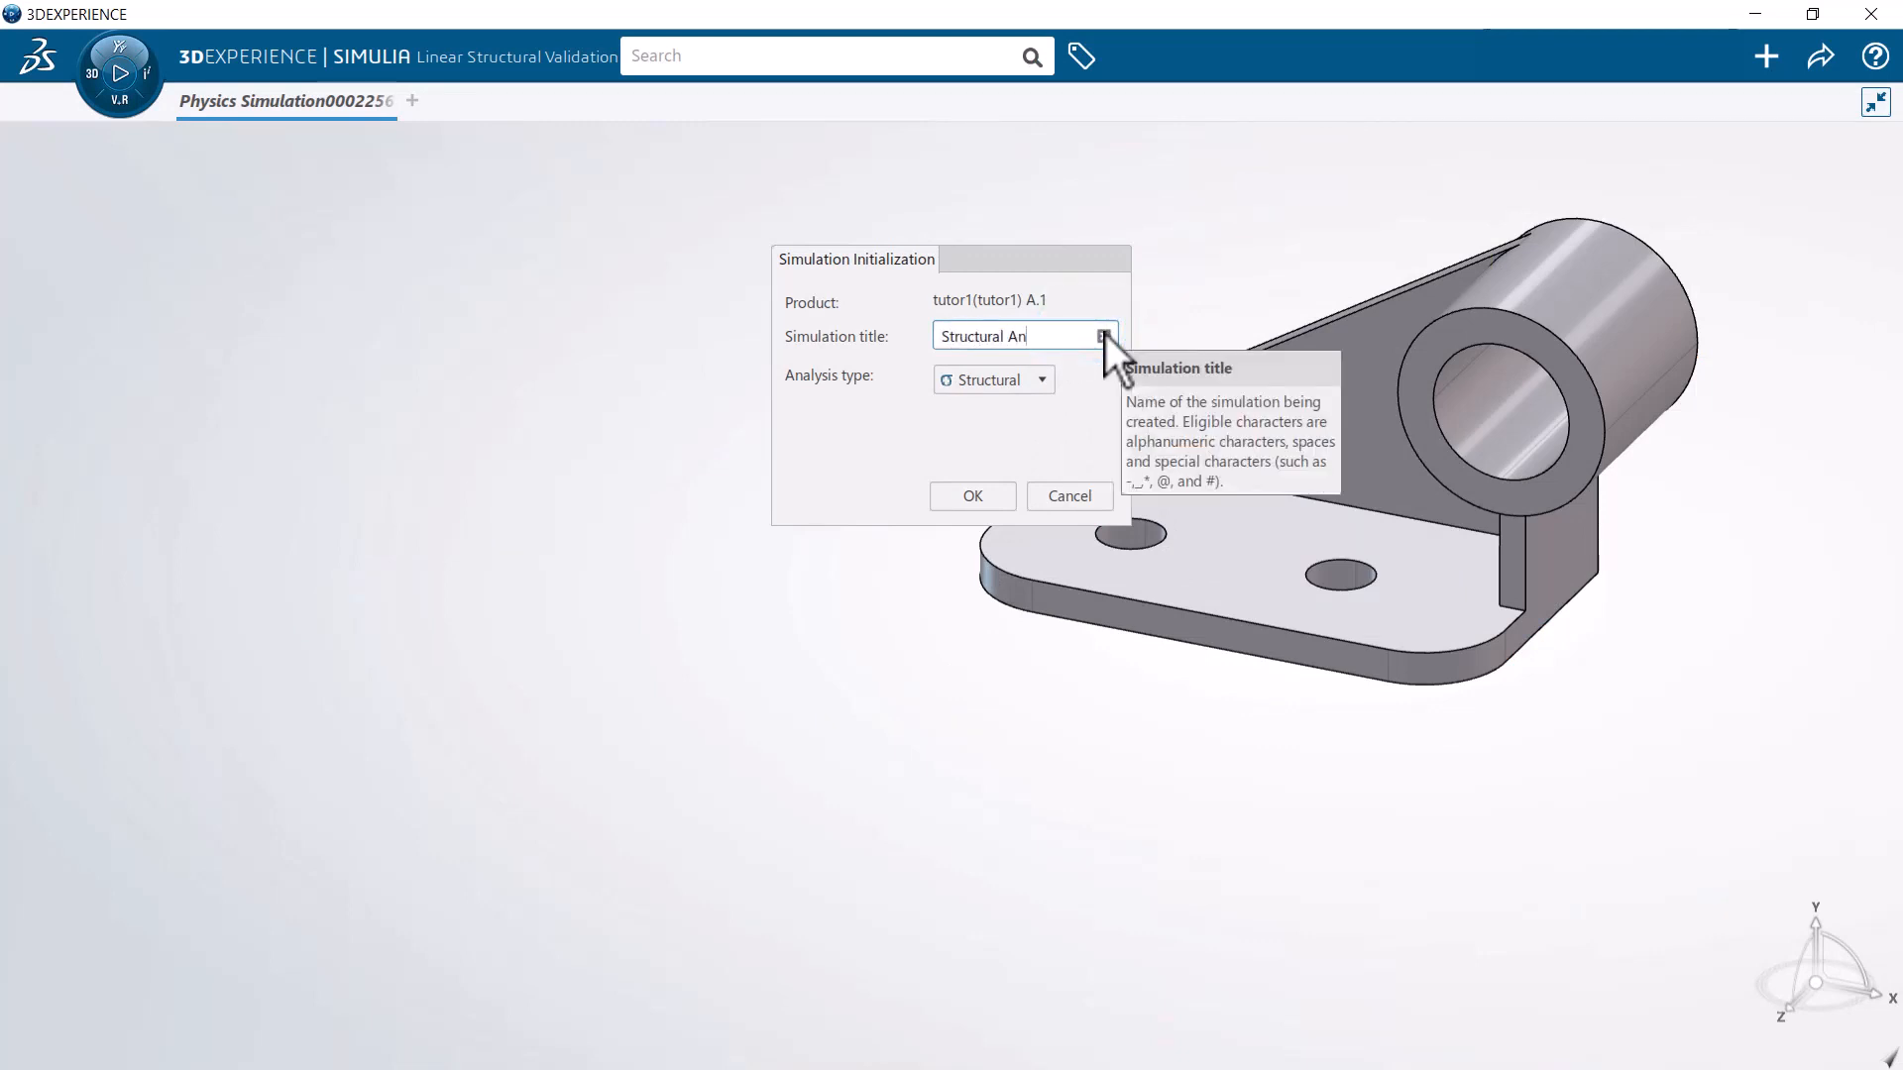
pyautogui.write('alysis of a Bracket')
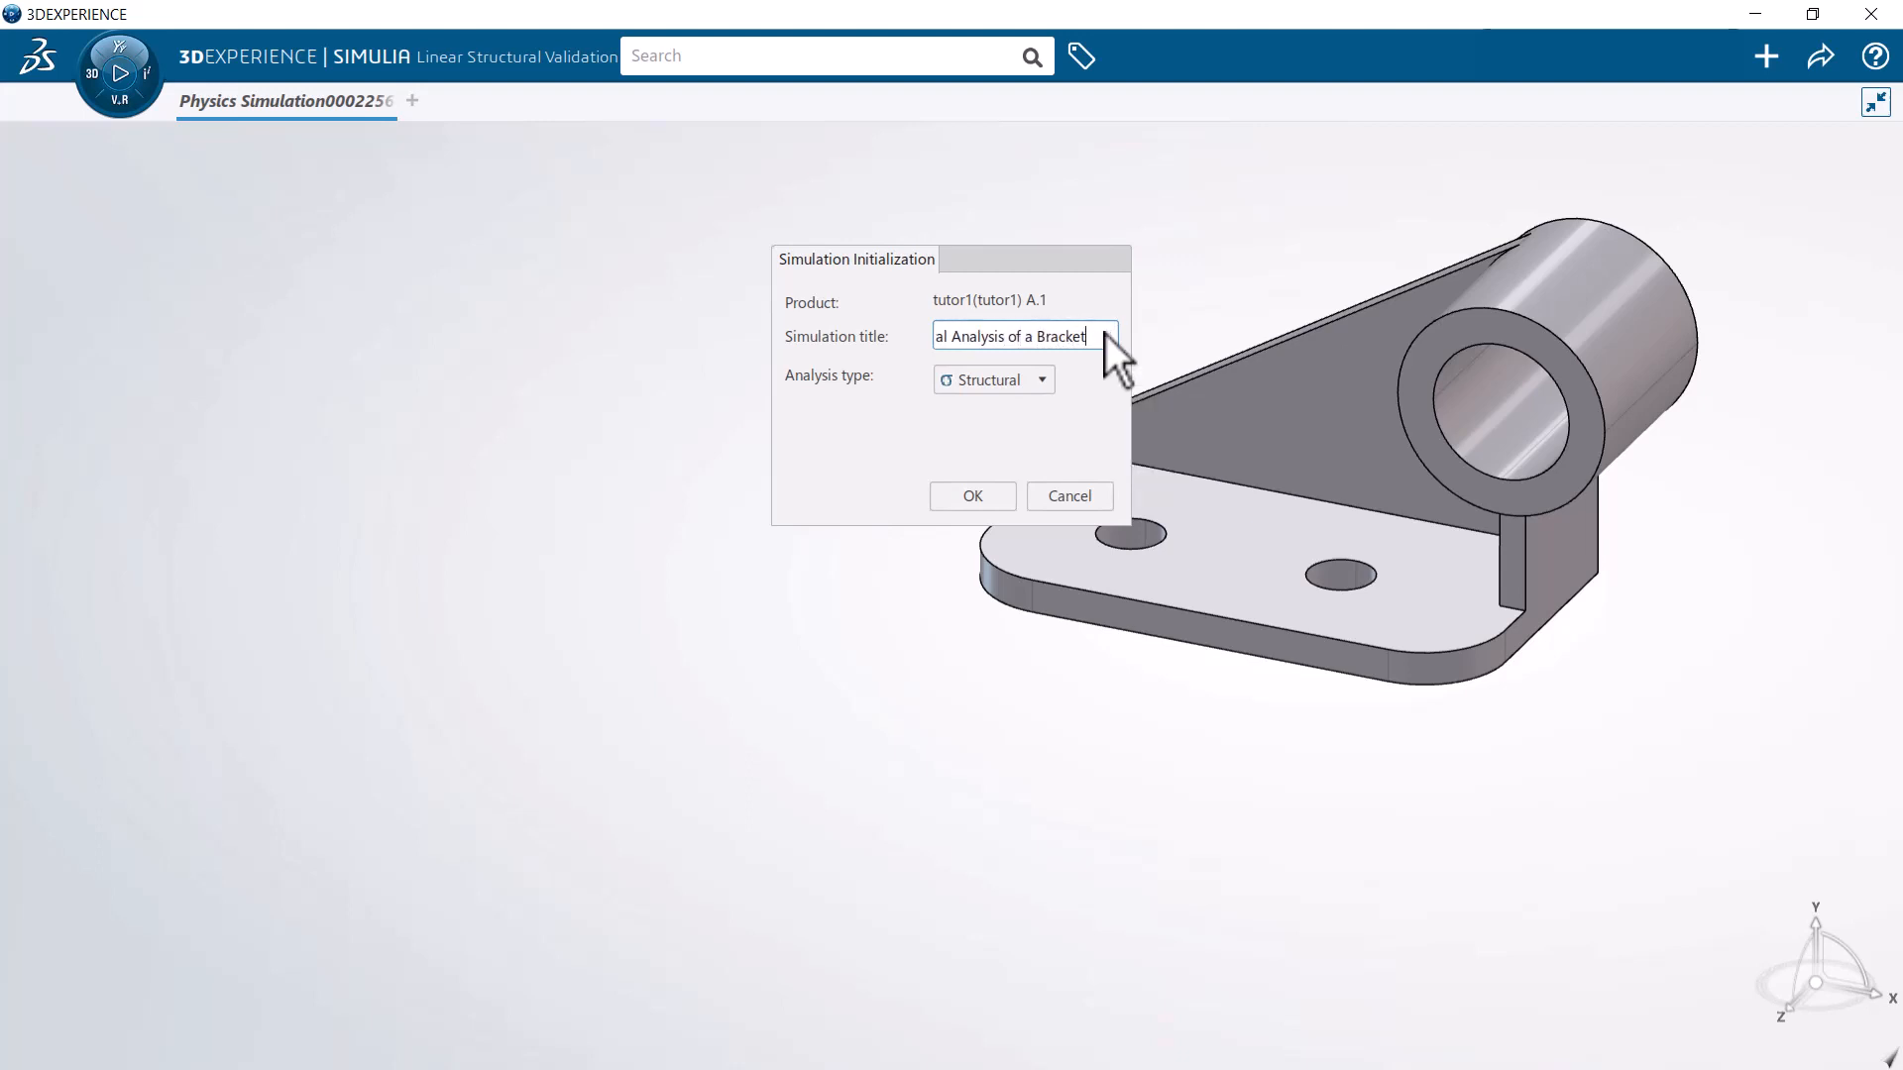
pyautogui.click(984, 496)
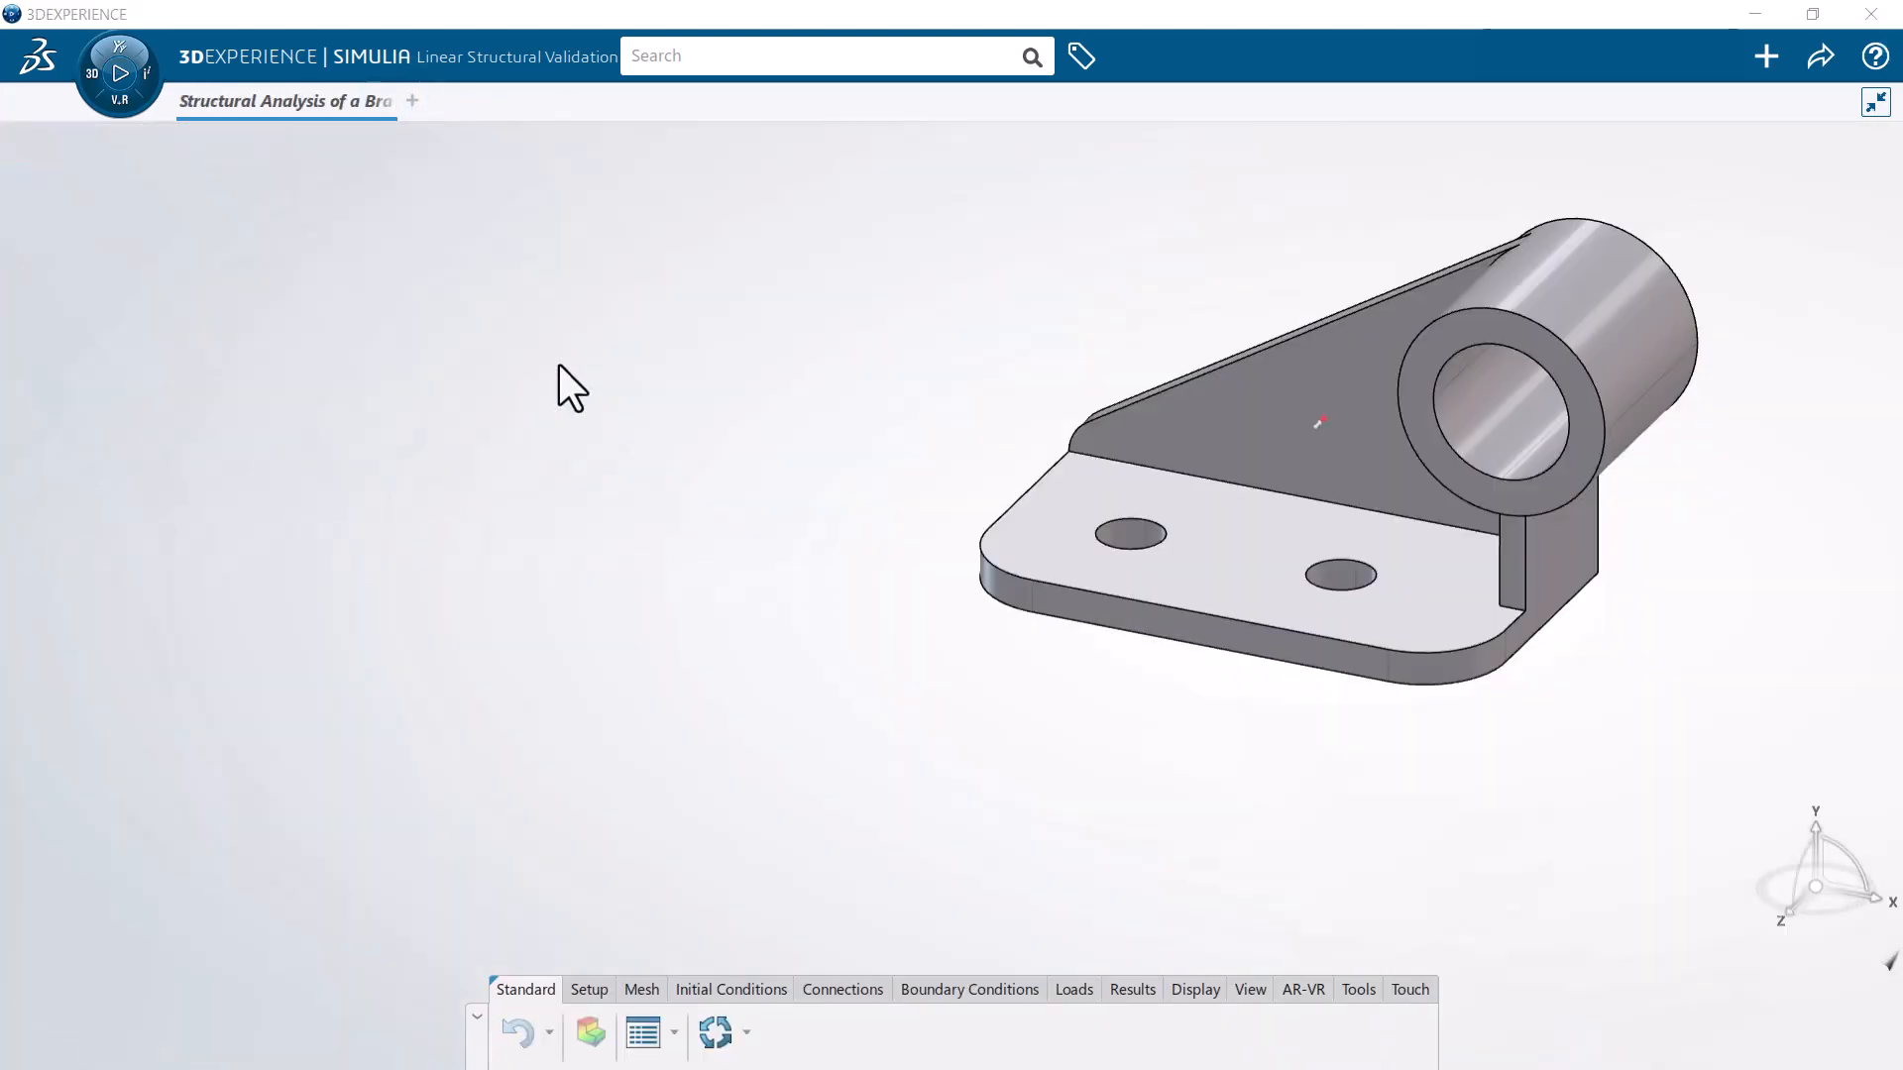
# Step: Display the simulation Assistant and open the share options
pyautogui.rightClick(558, 364)
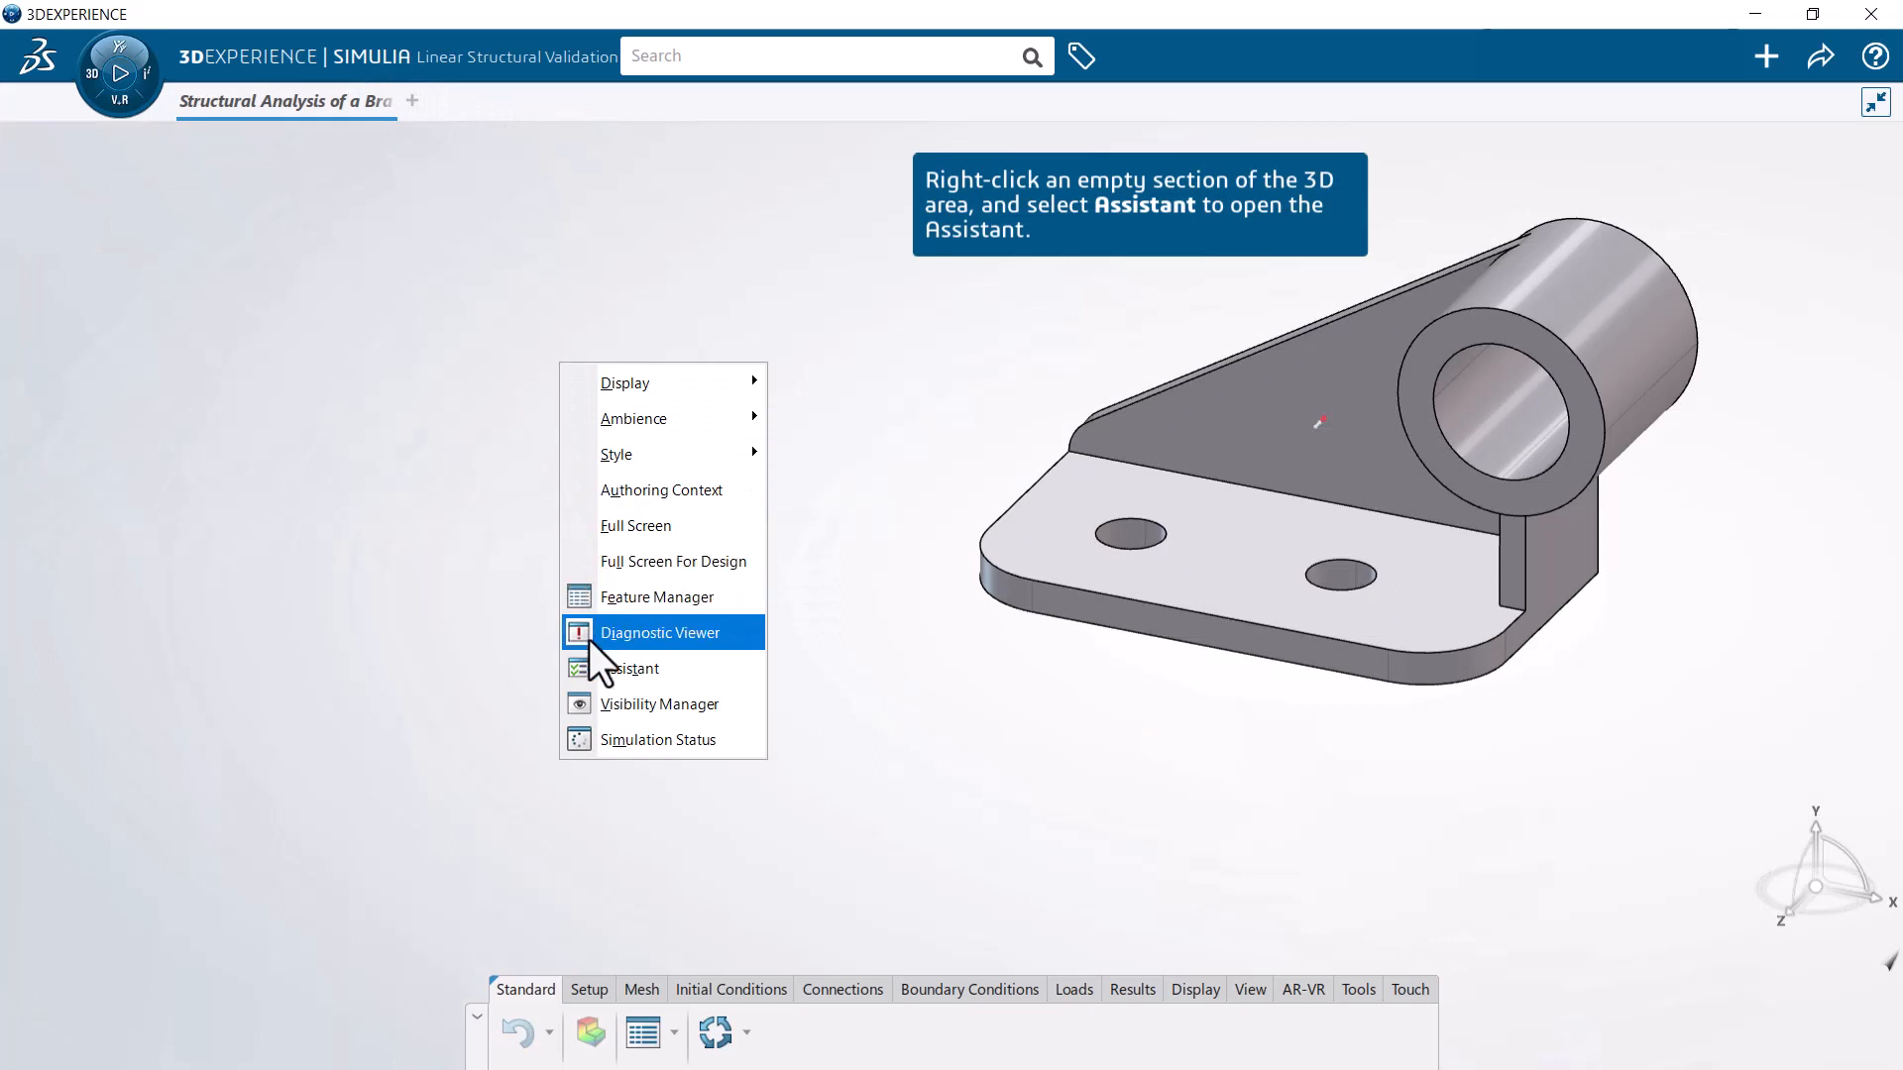
pyautogui.click(591, 665)
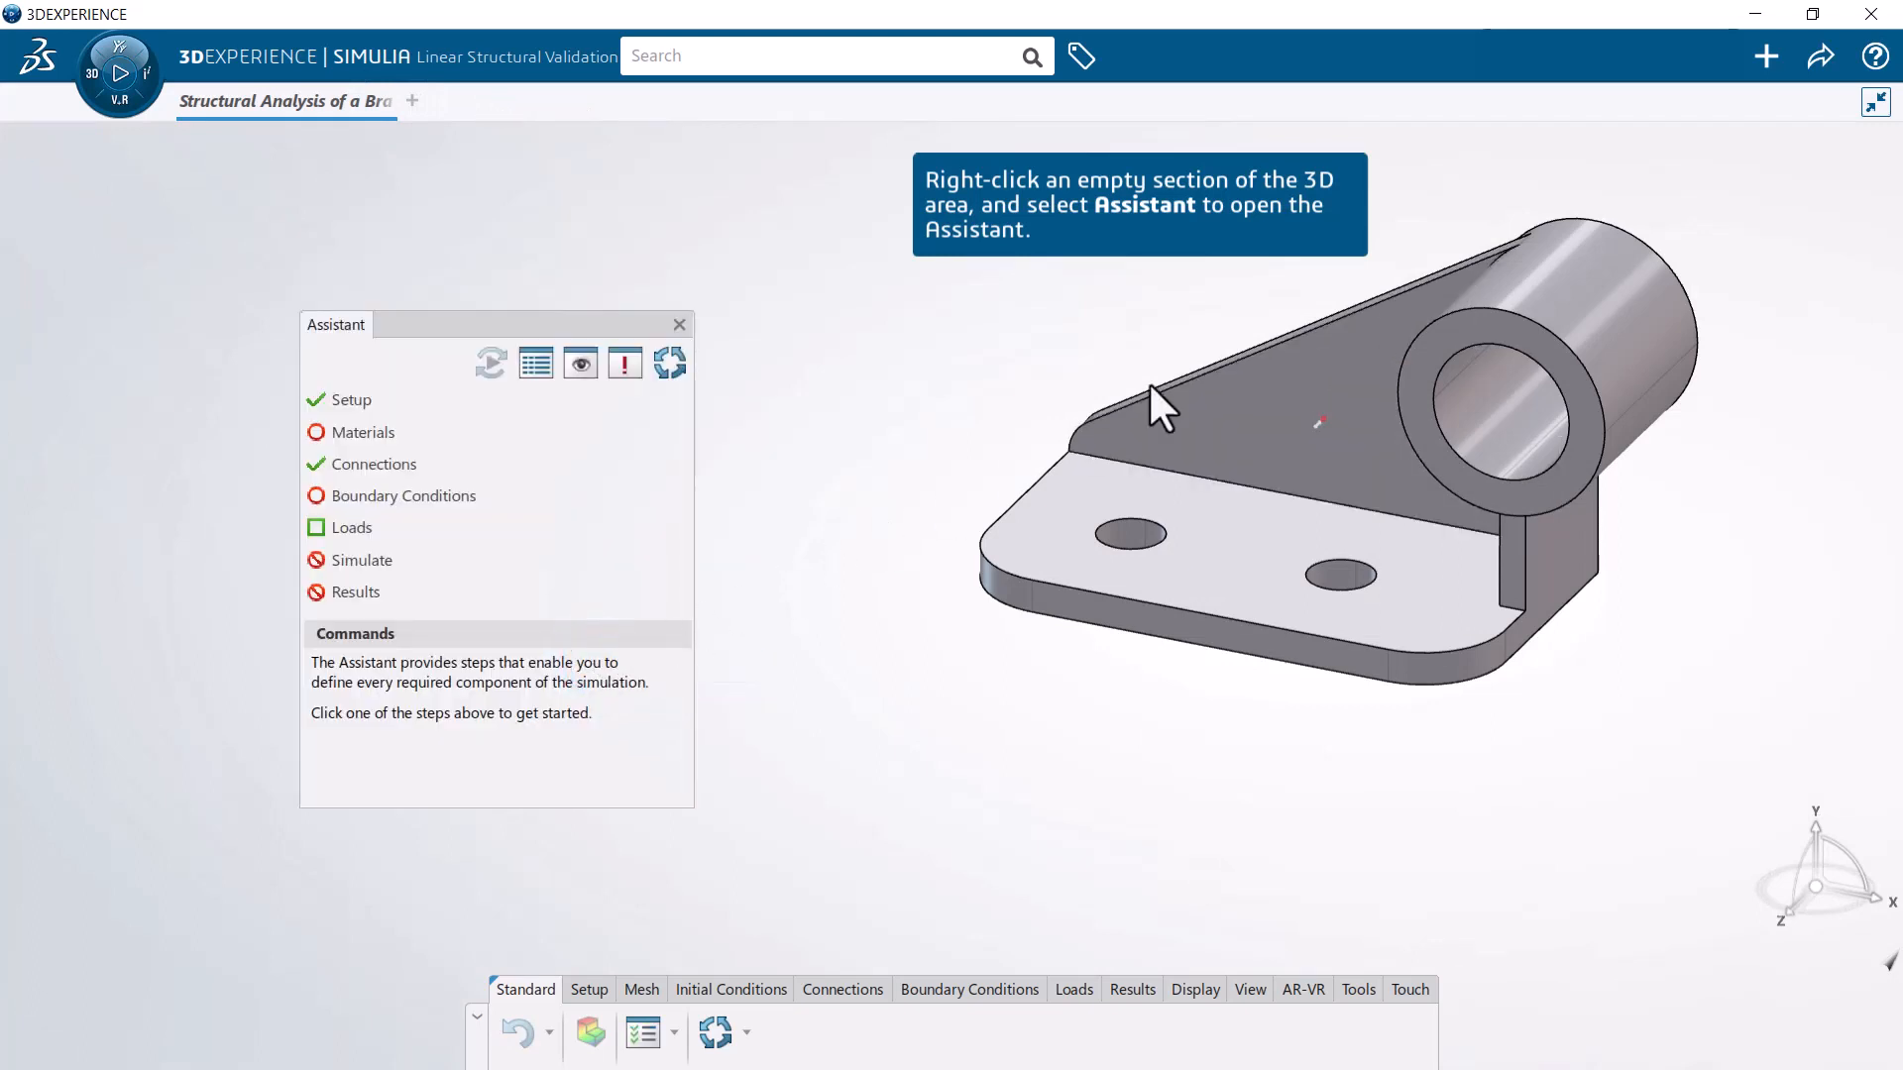
pyautogui.click(1820, 58)
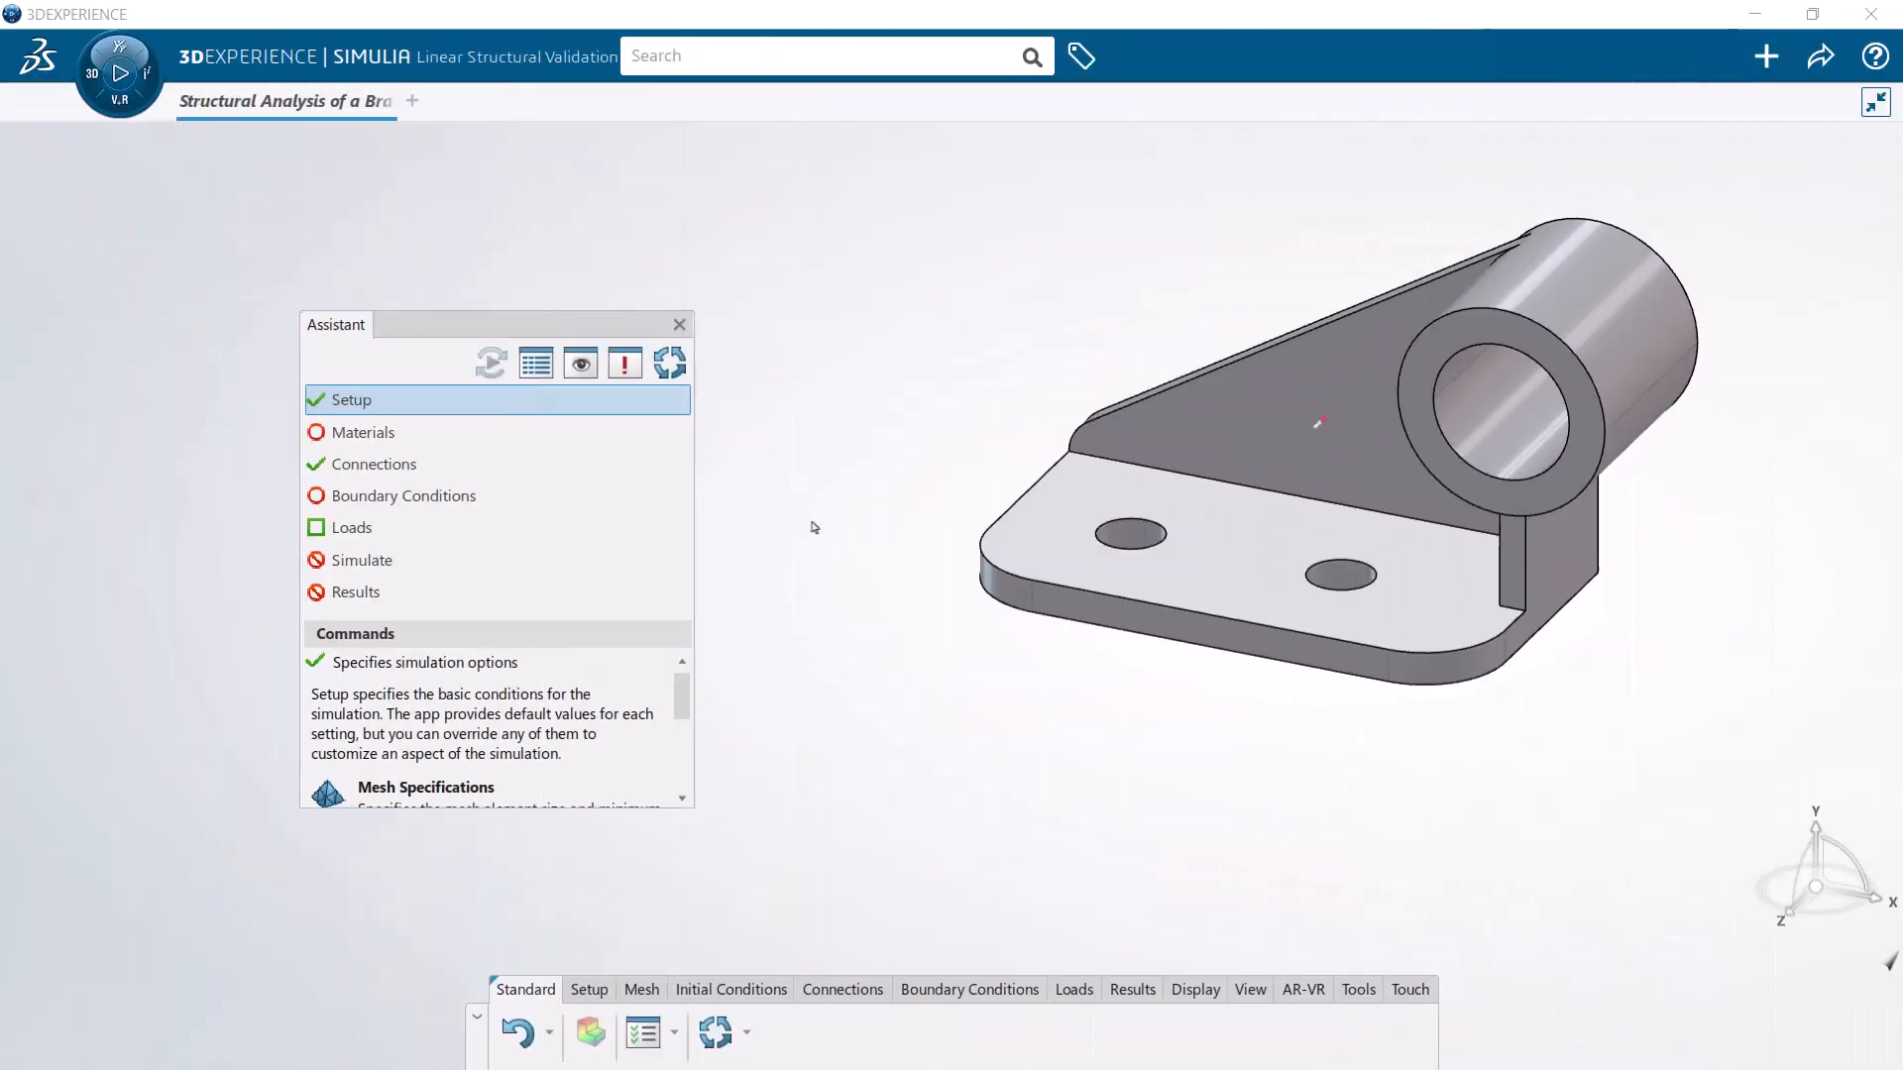
# Step: Open the Material Palette from the Assistant's Materials stage and filter the materials by alloy steel
pyautogui.click(636, 439)
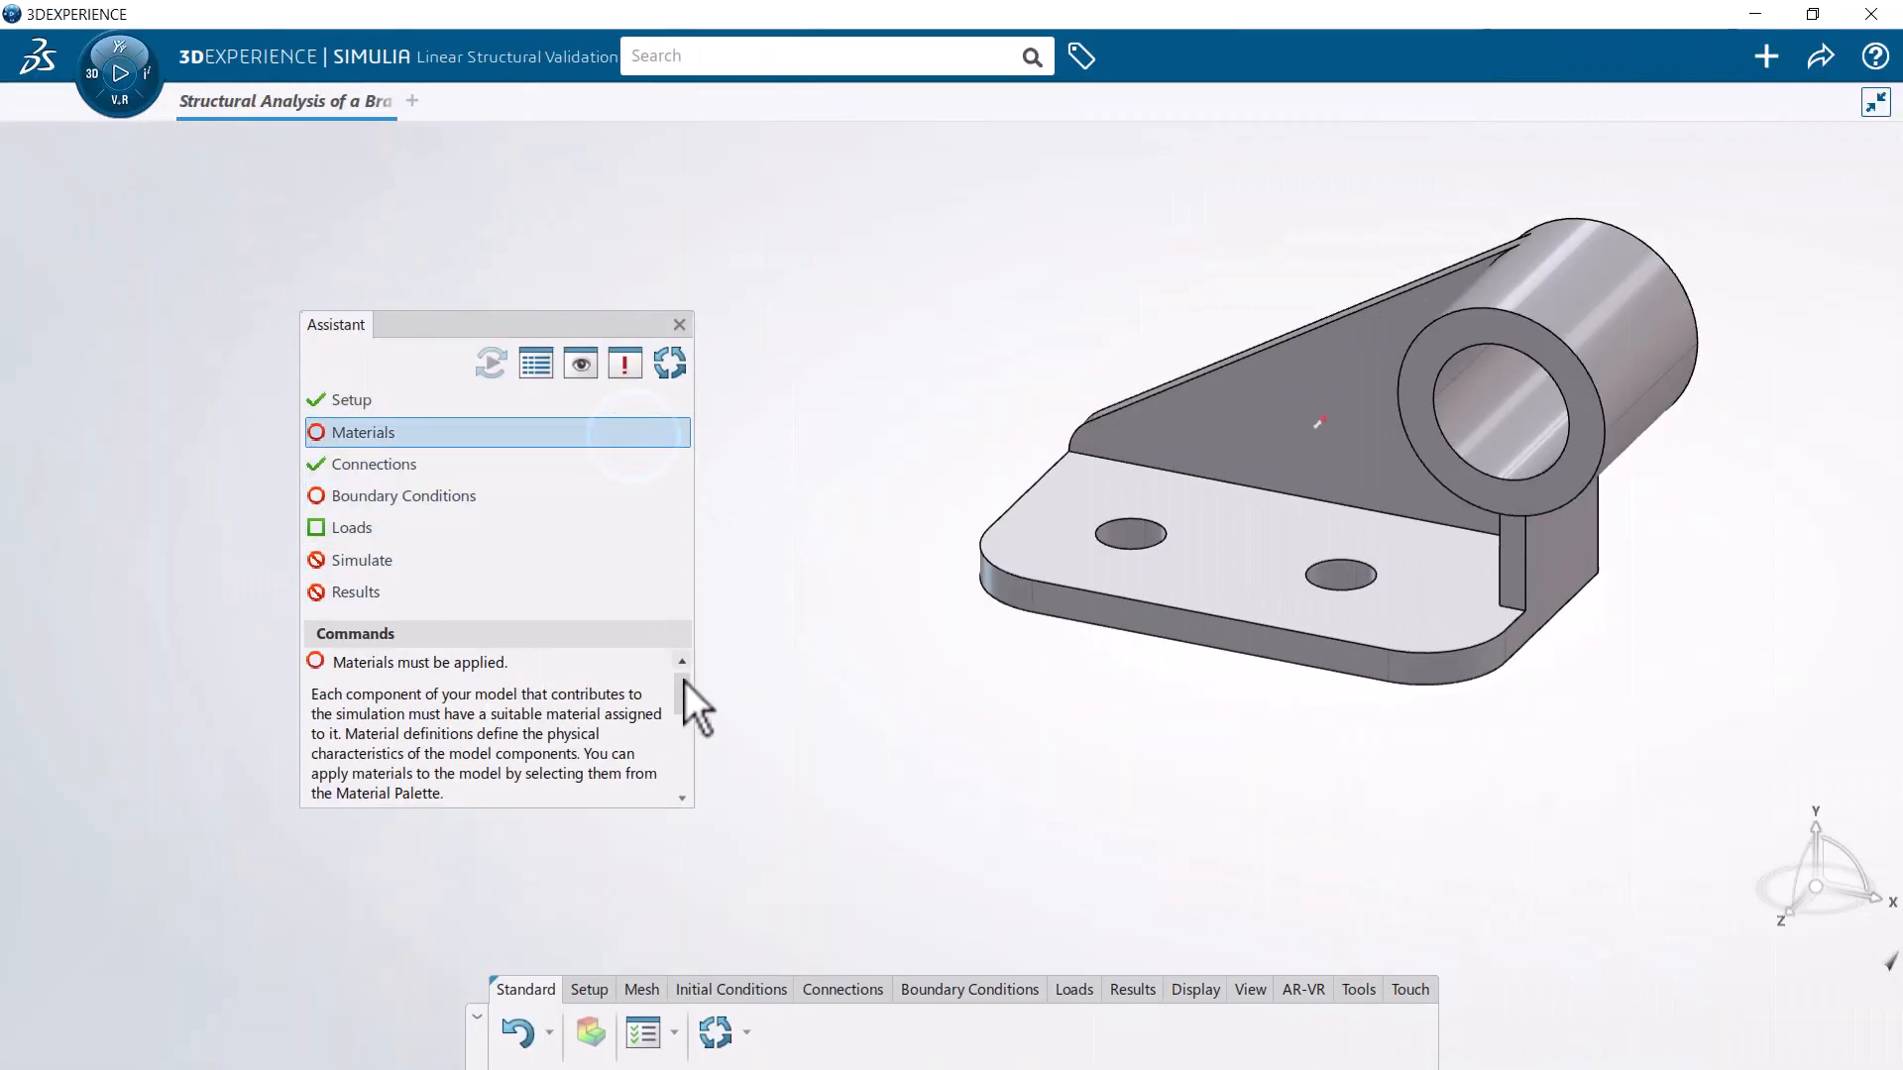
pyautogui.moveTo(684, 684); pyautogui.dragTo(686, 712)
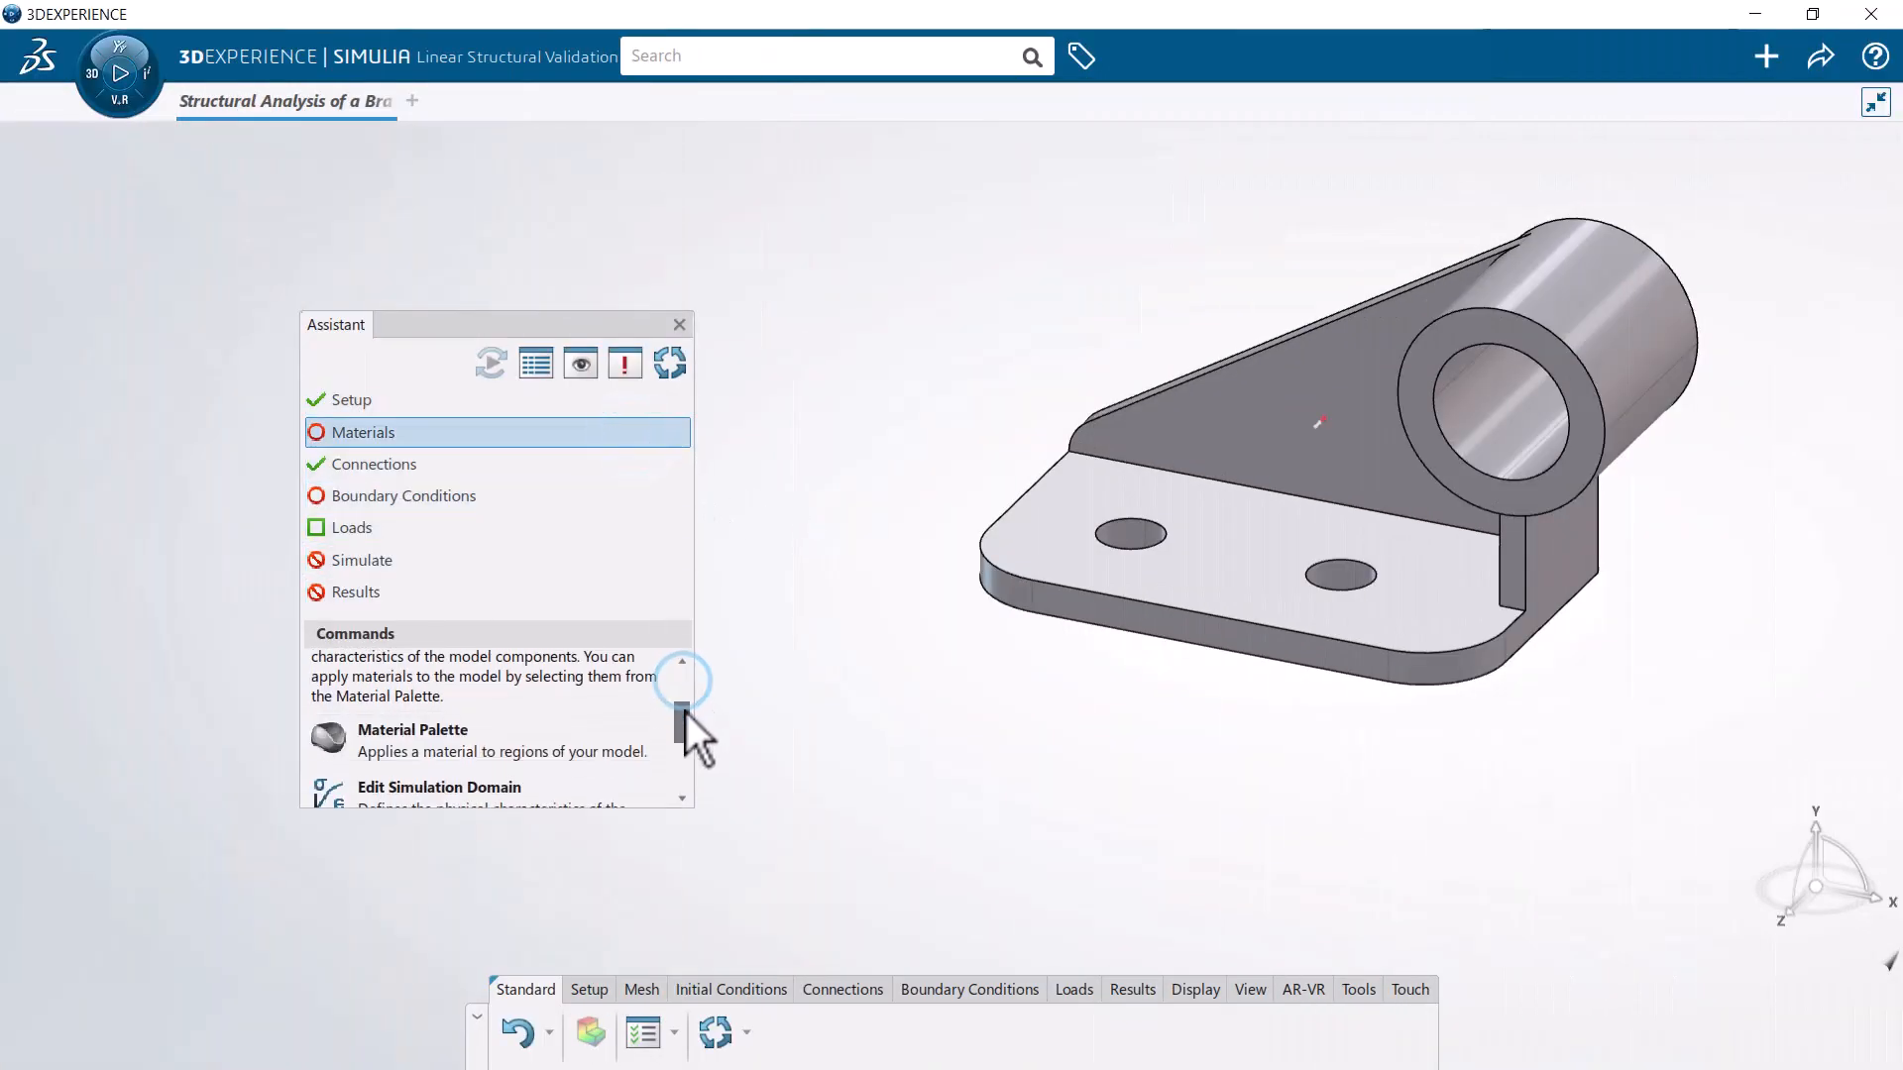
pyautogui.click(602, 721)
pyautogui.click(600, 546)
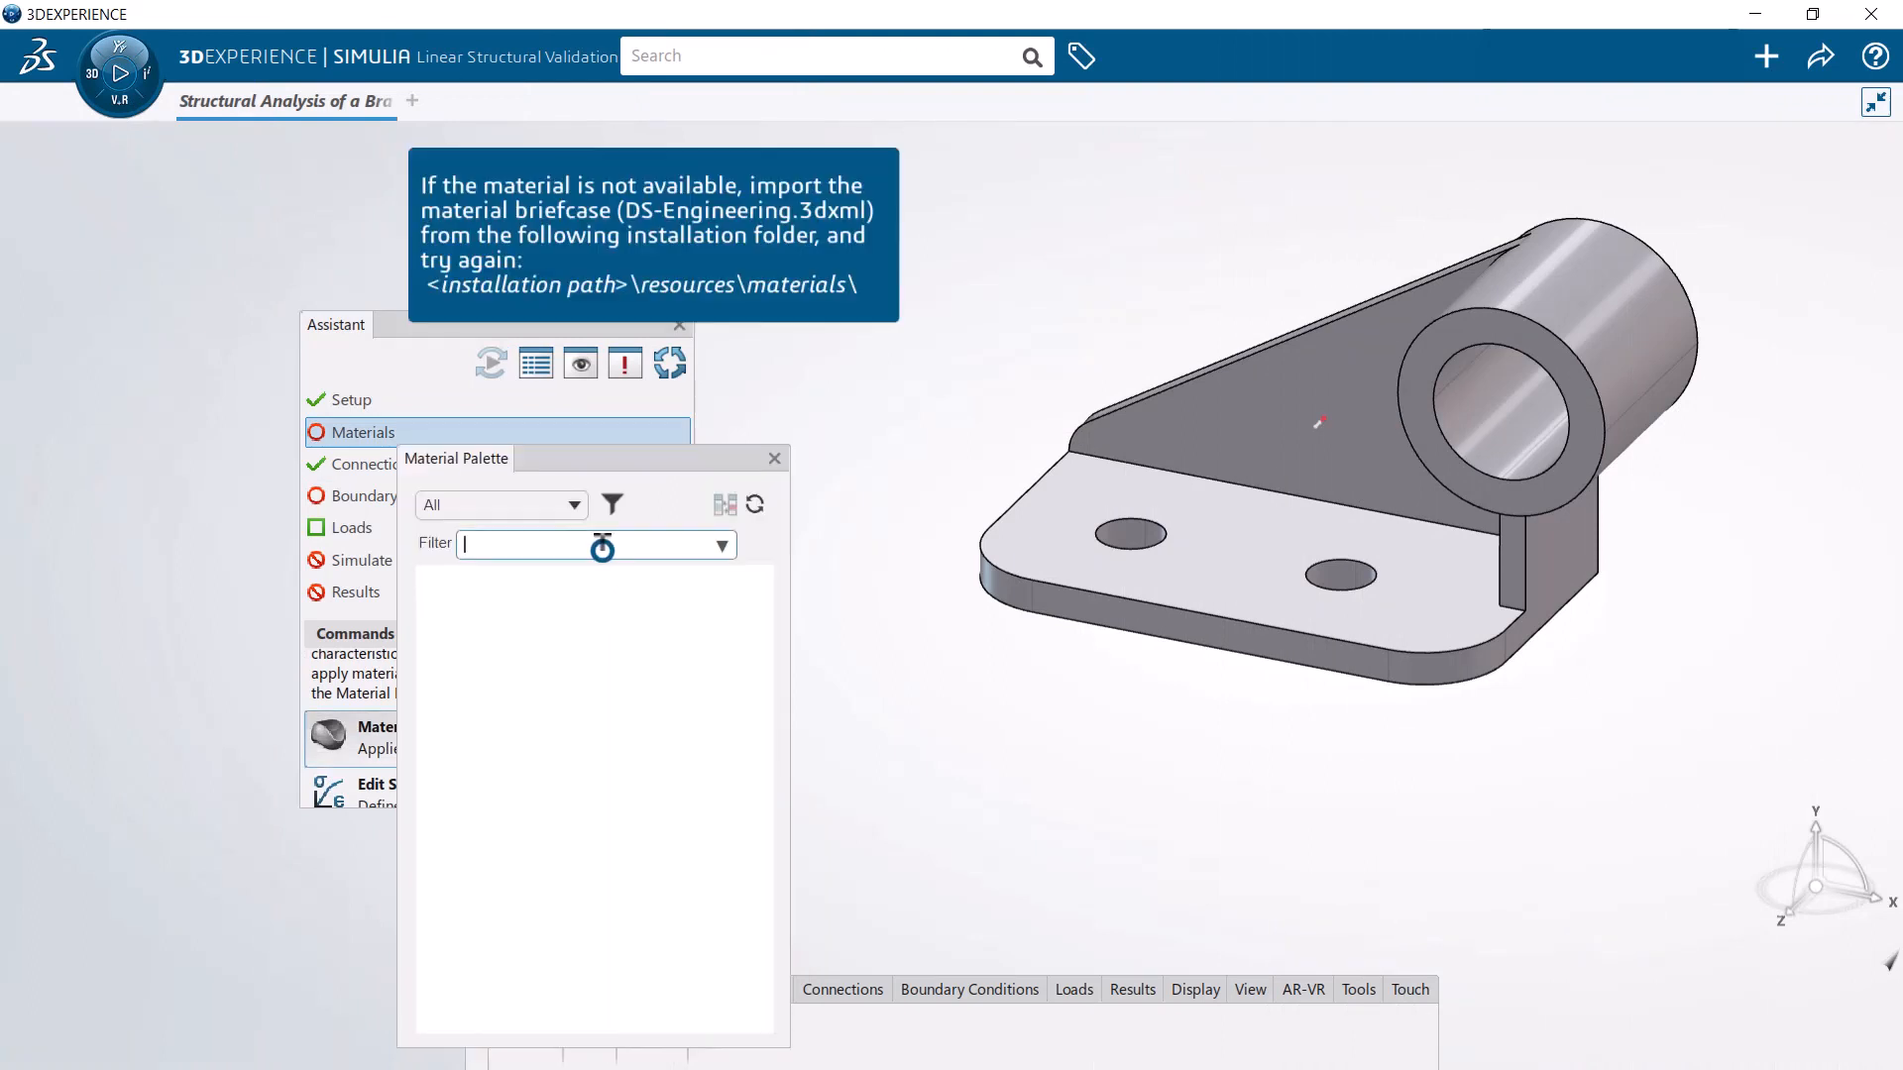
pyautogui.write('alloy ')
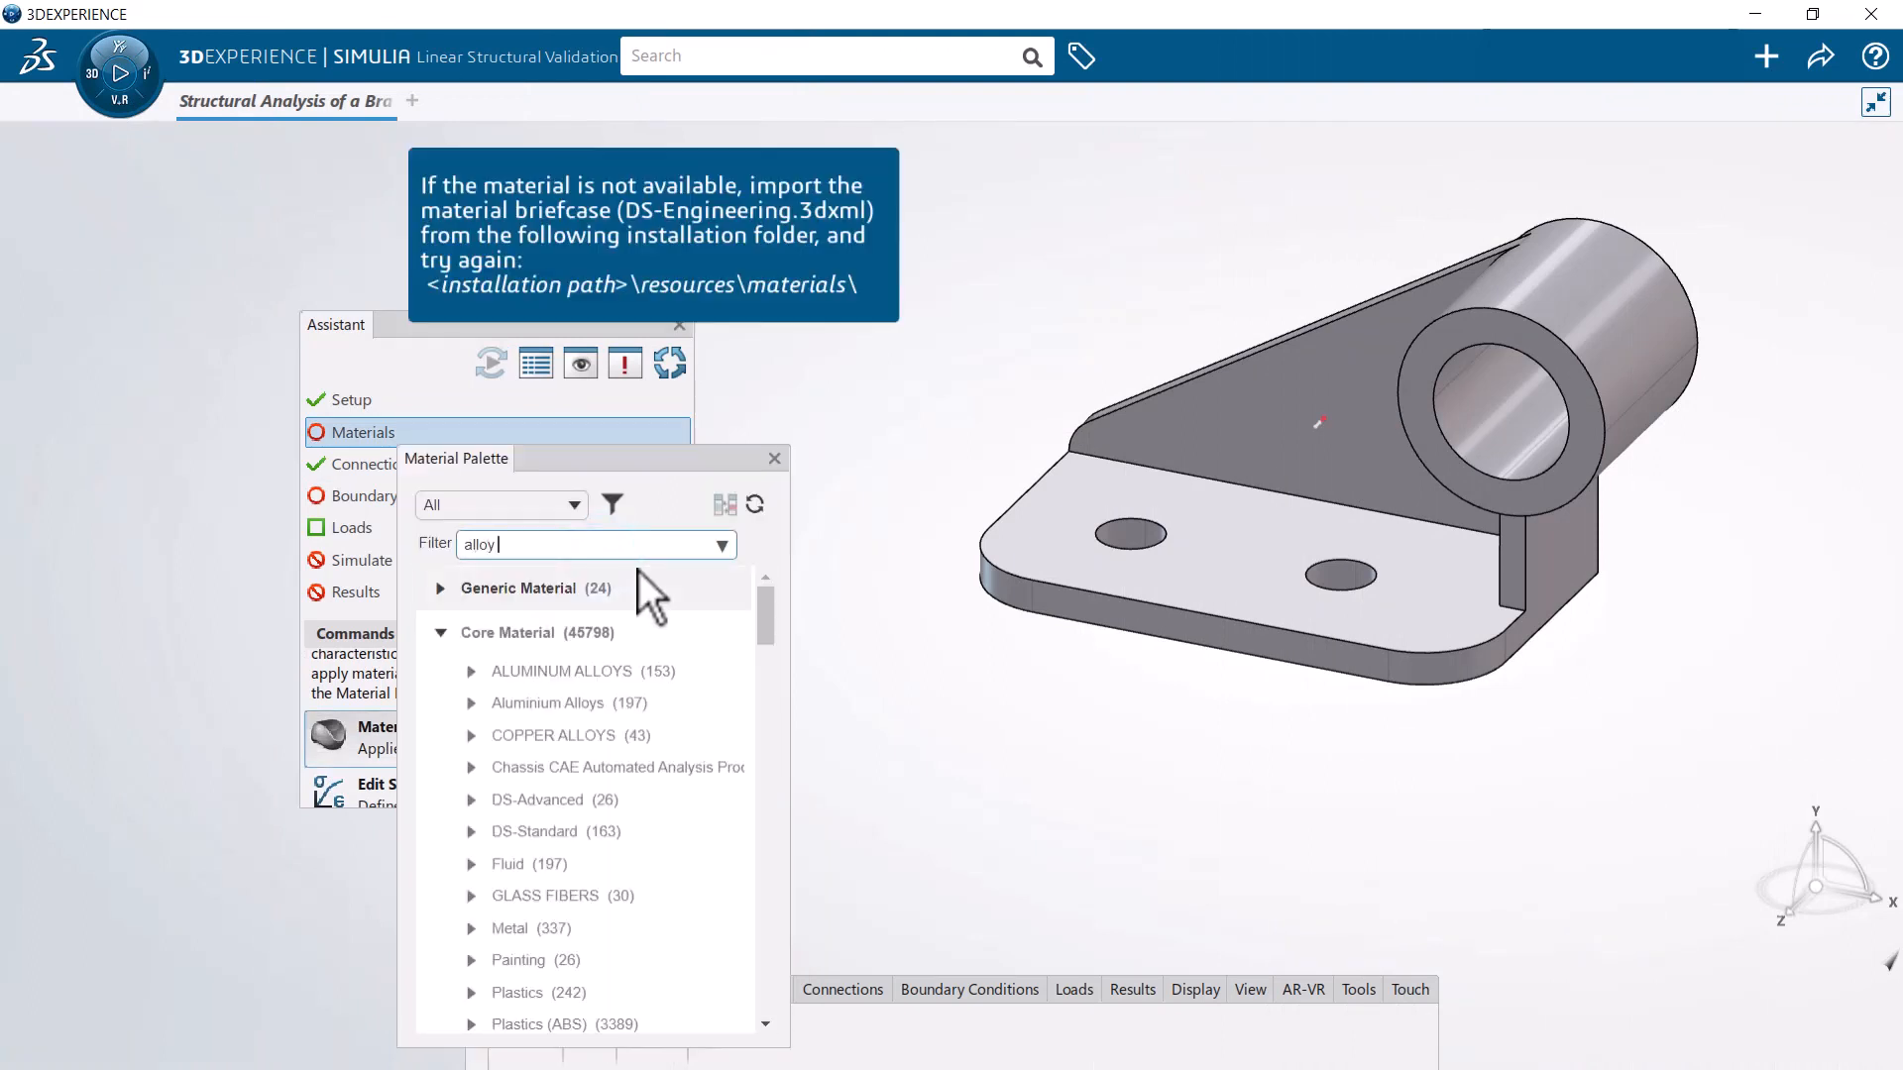
pyautogui.write('steel')
pyautogui.press('Return')
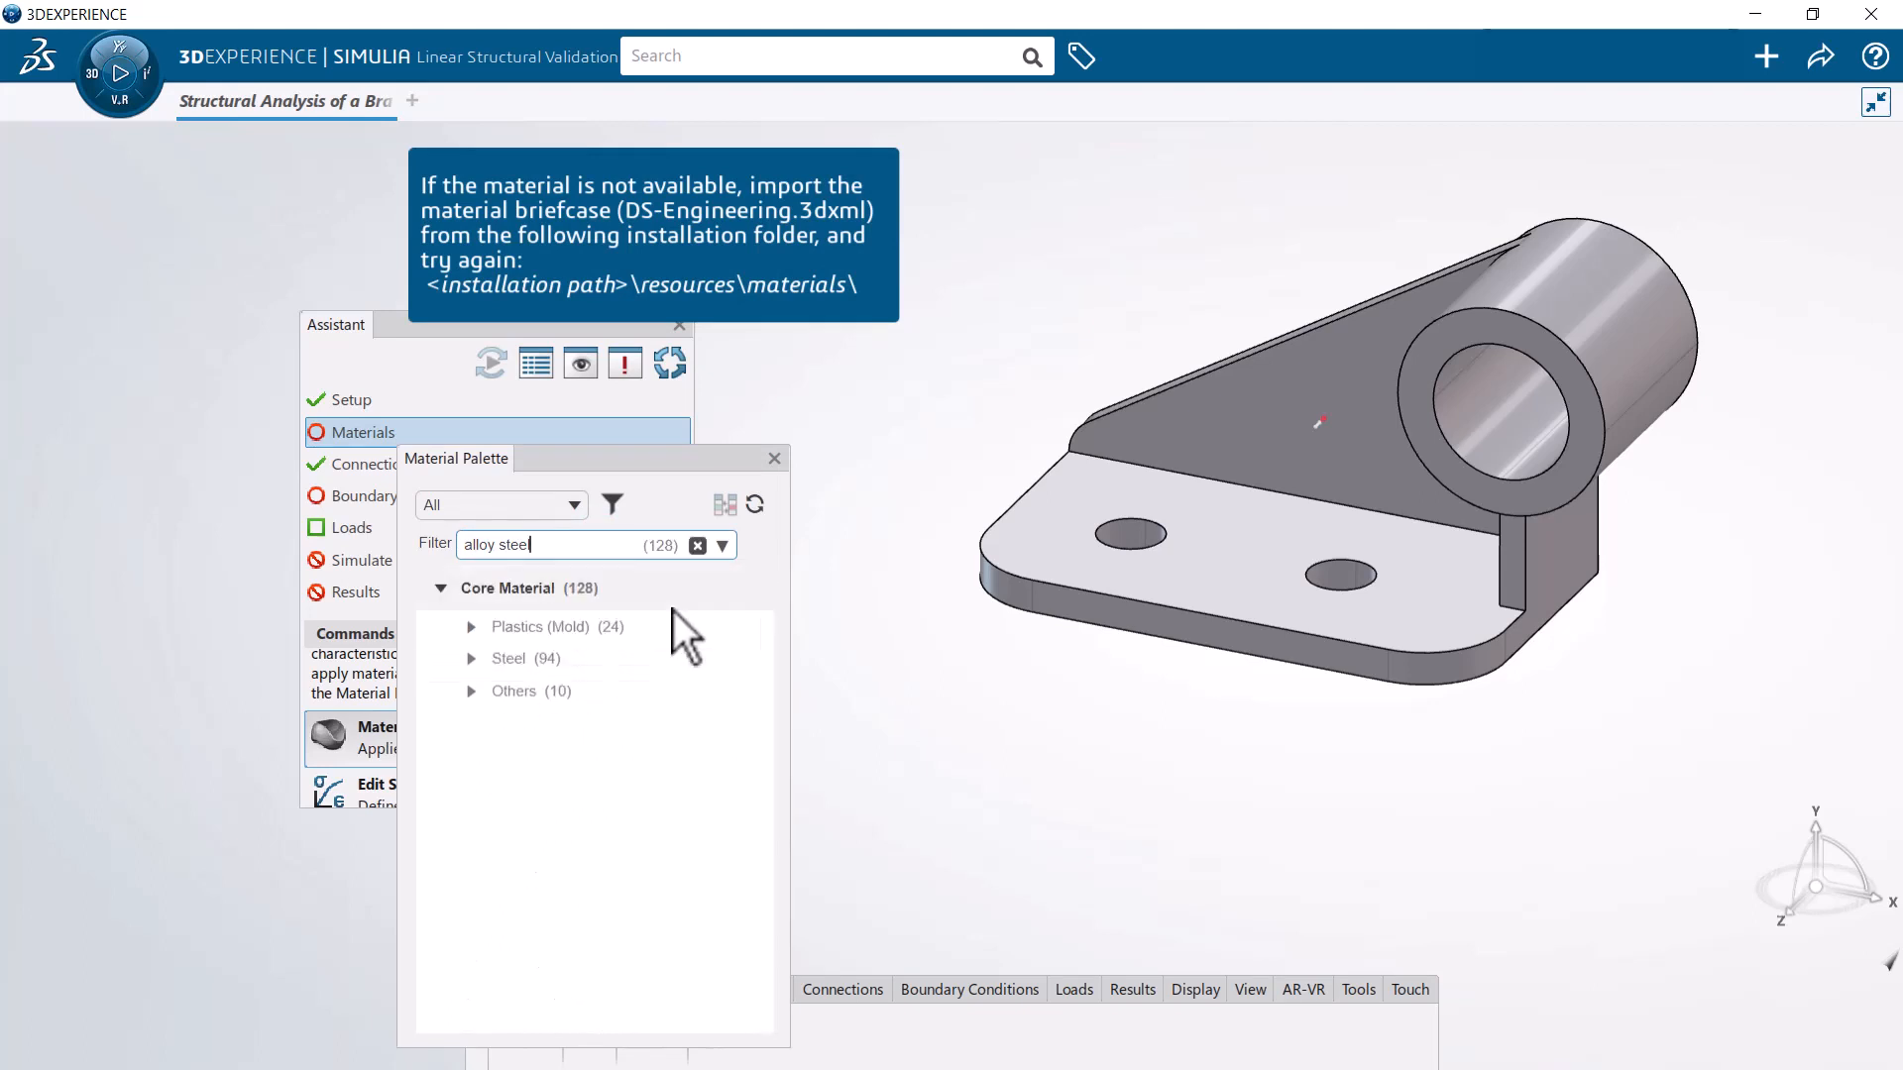
# Step: Check the properties of an Alloy Steel entry in the Steel family and apply that core material to the bracket
pyautogui.click(476, 662)
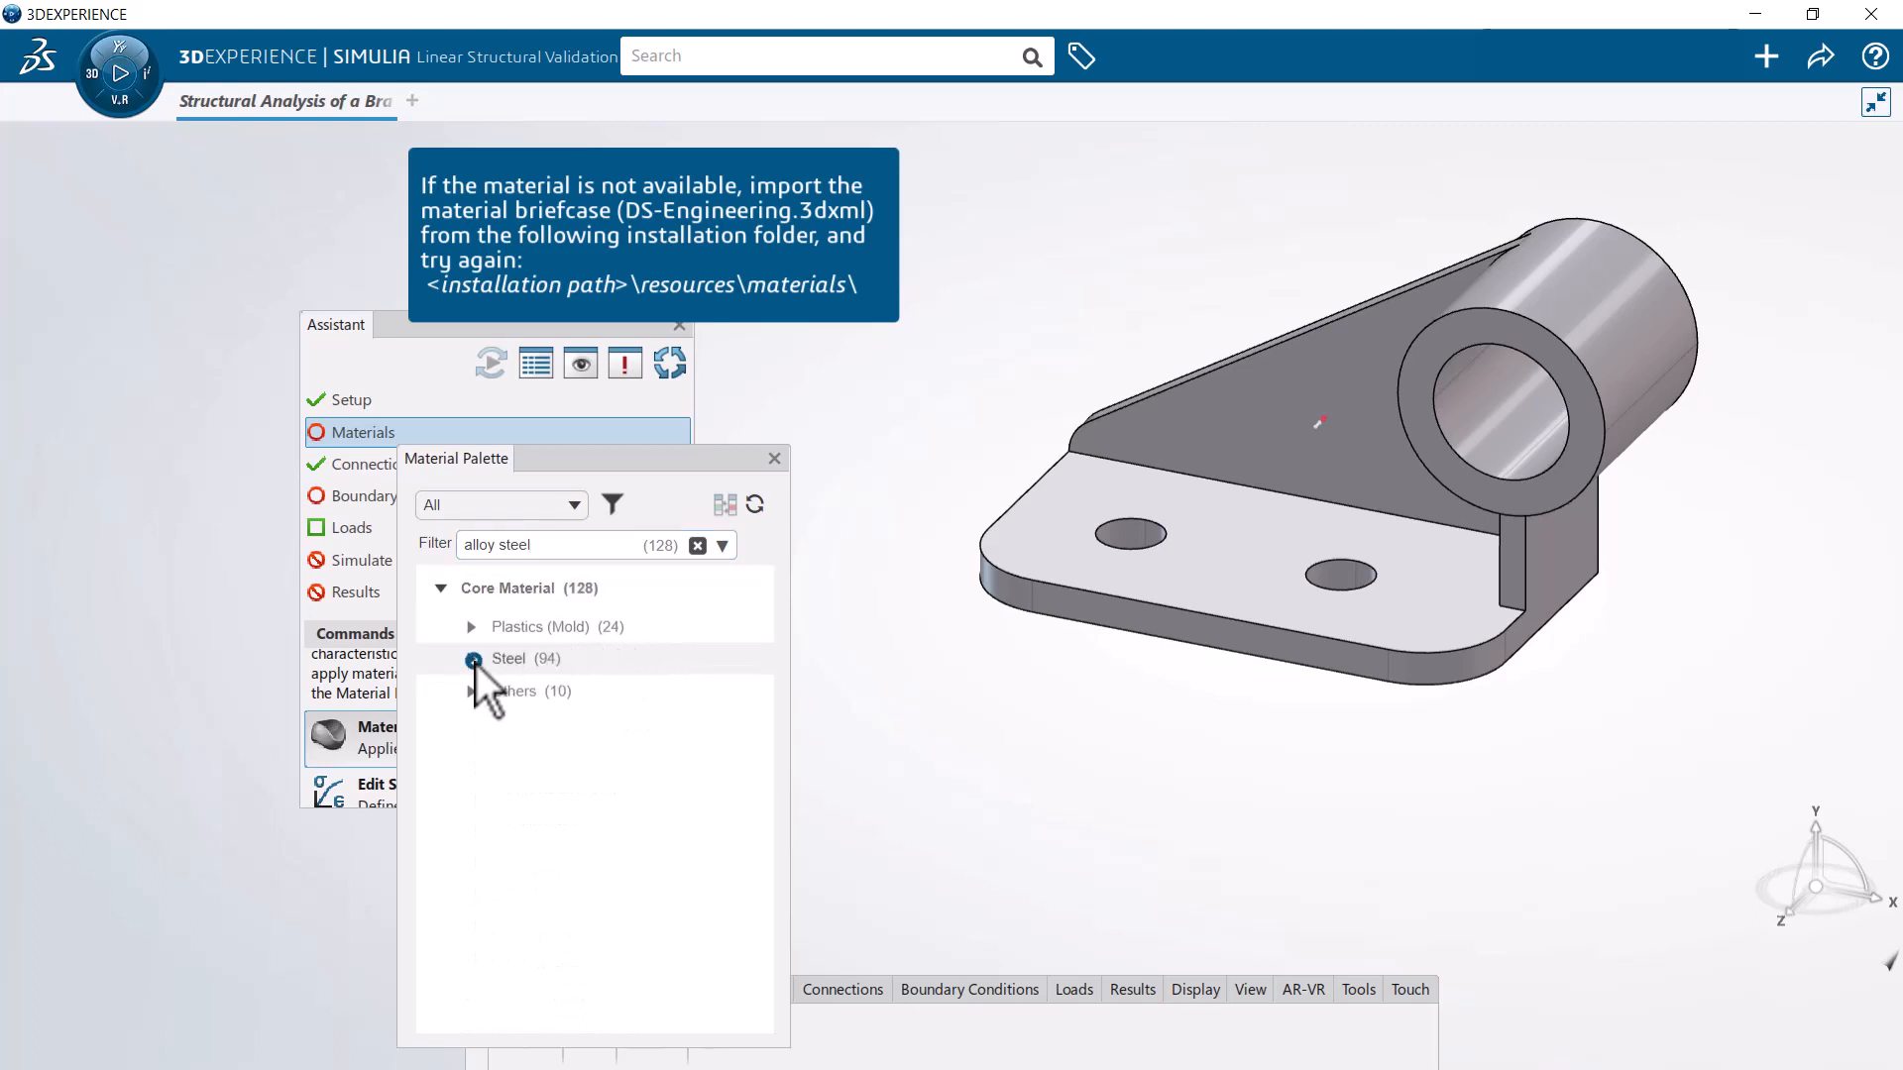
pyautogui.click(608, 761)
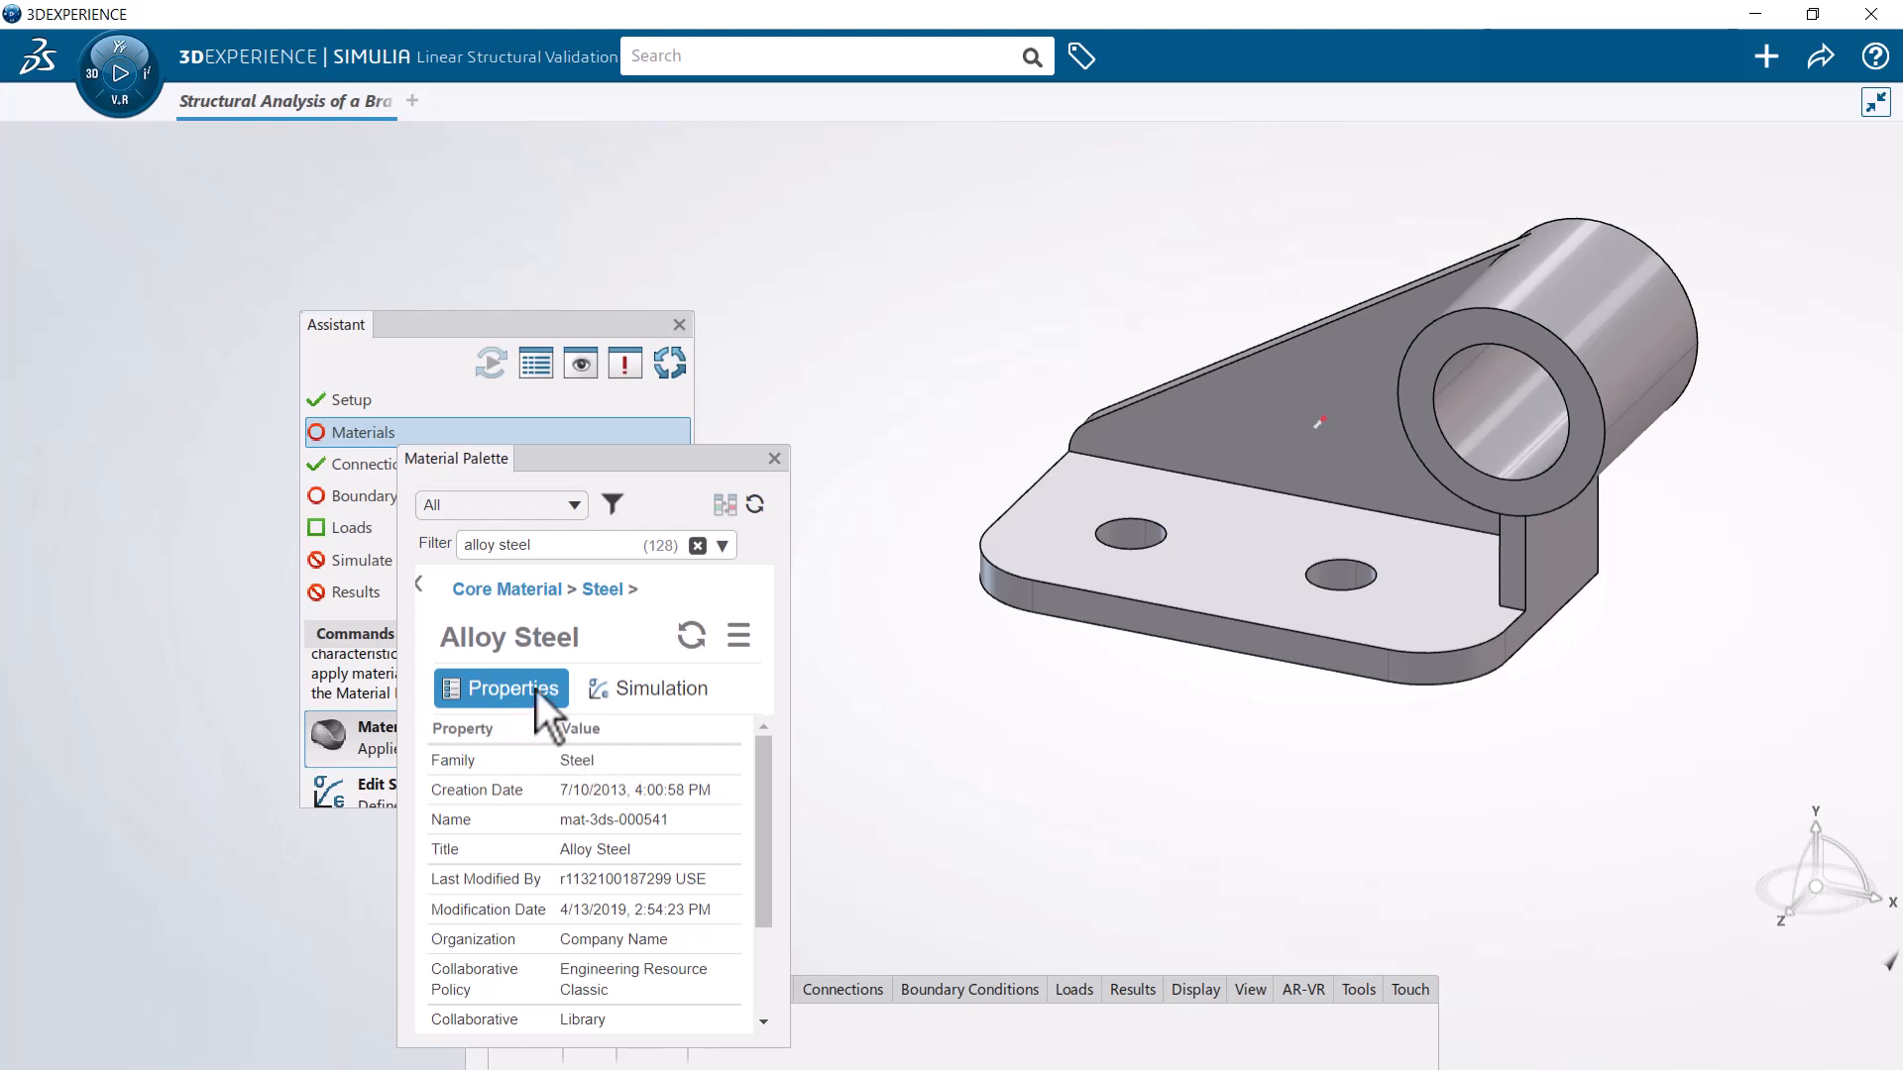
pyautogui.click(420, 585)
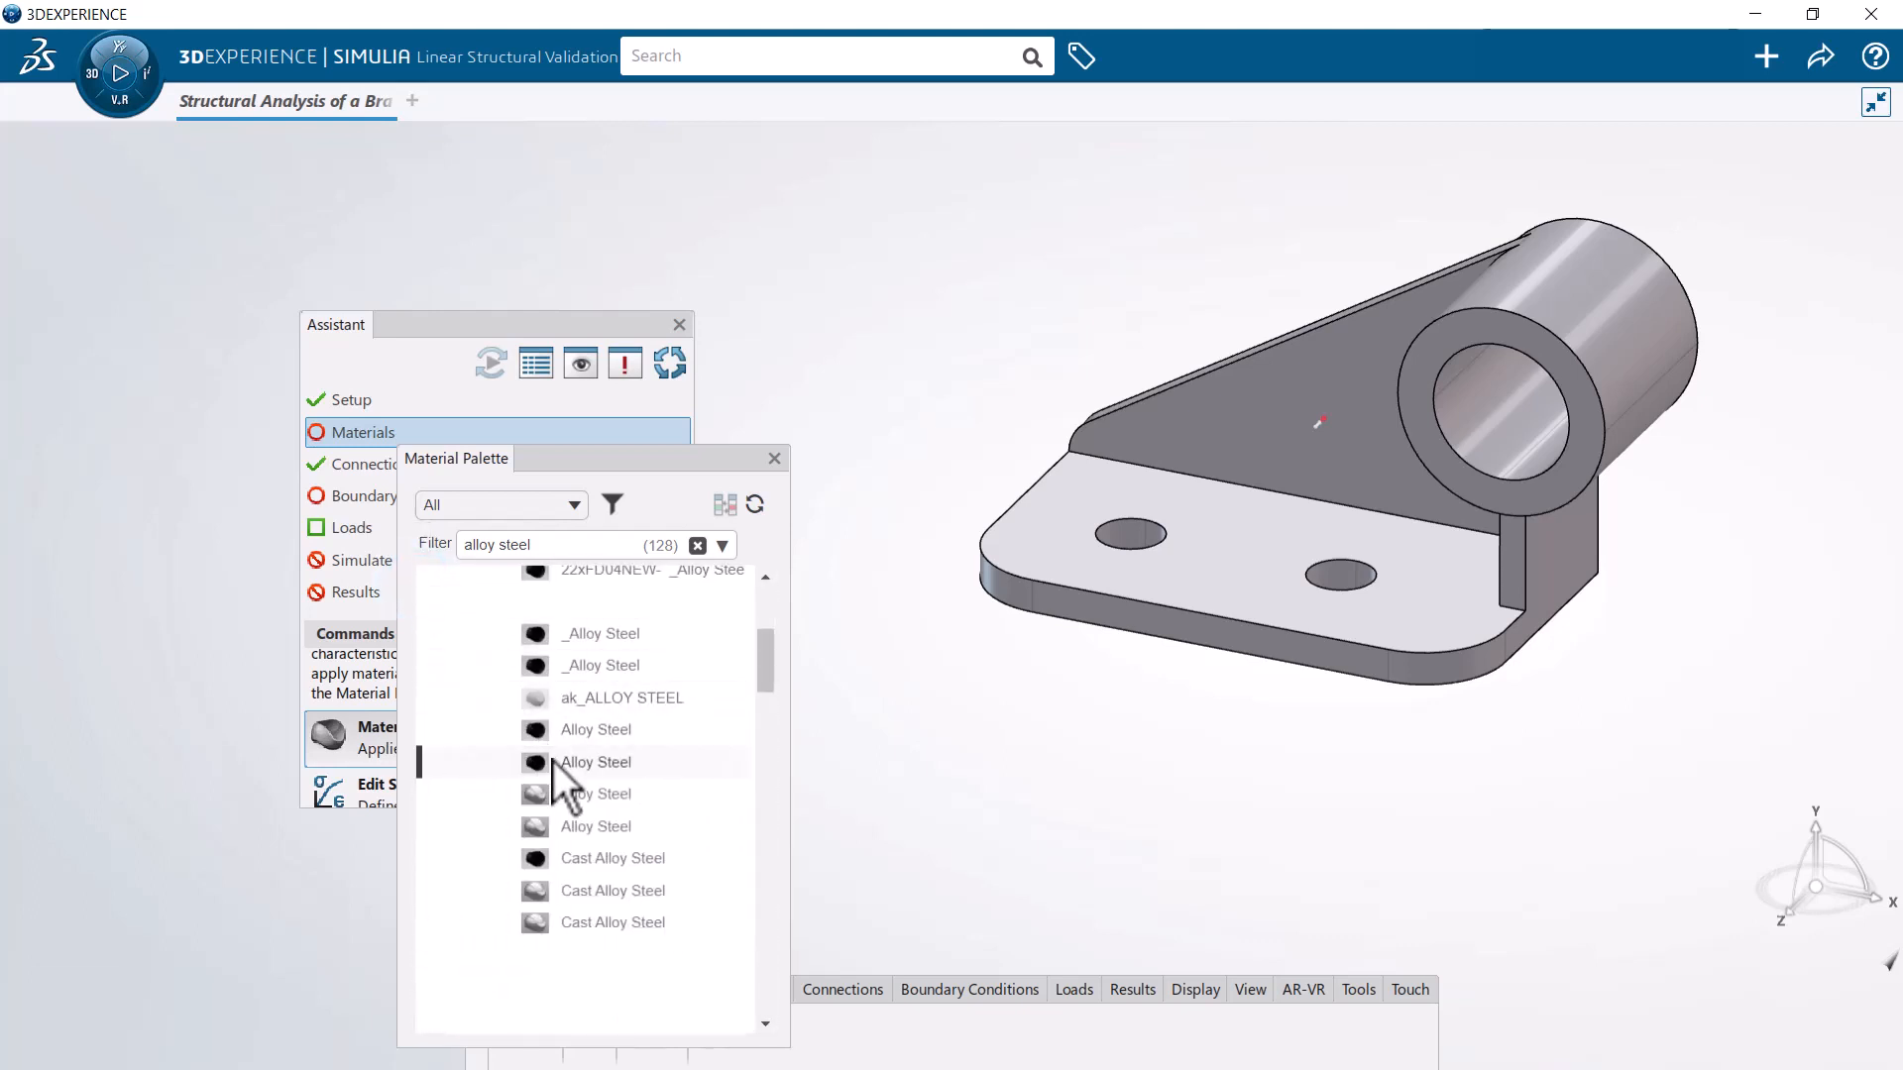
pyautogui.moveTo(554, 762); pyautogui.dragTo(1113, 555)
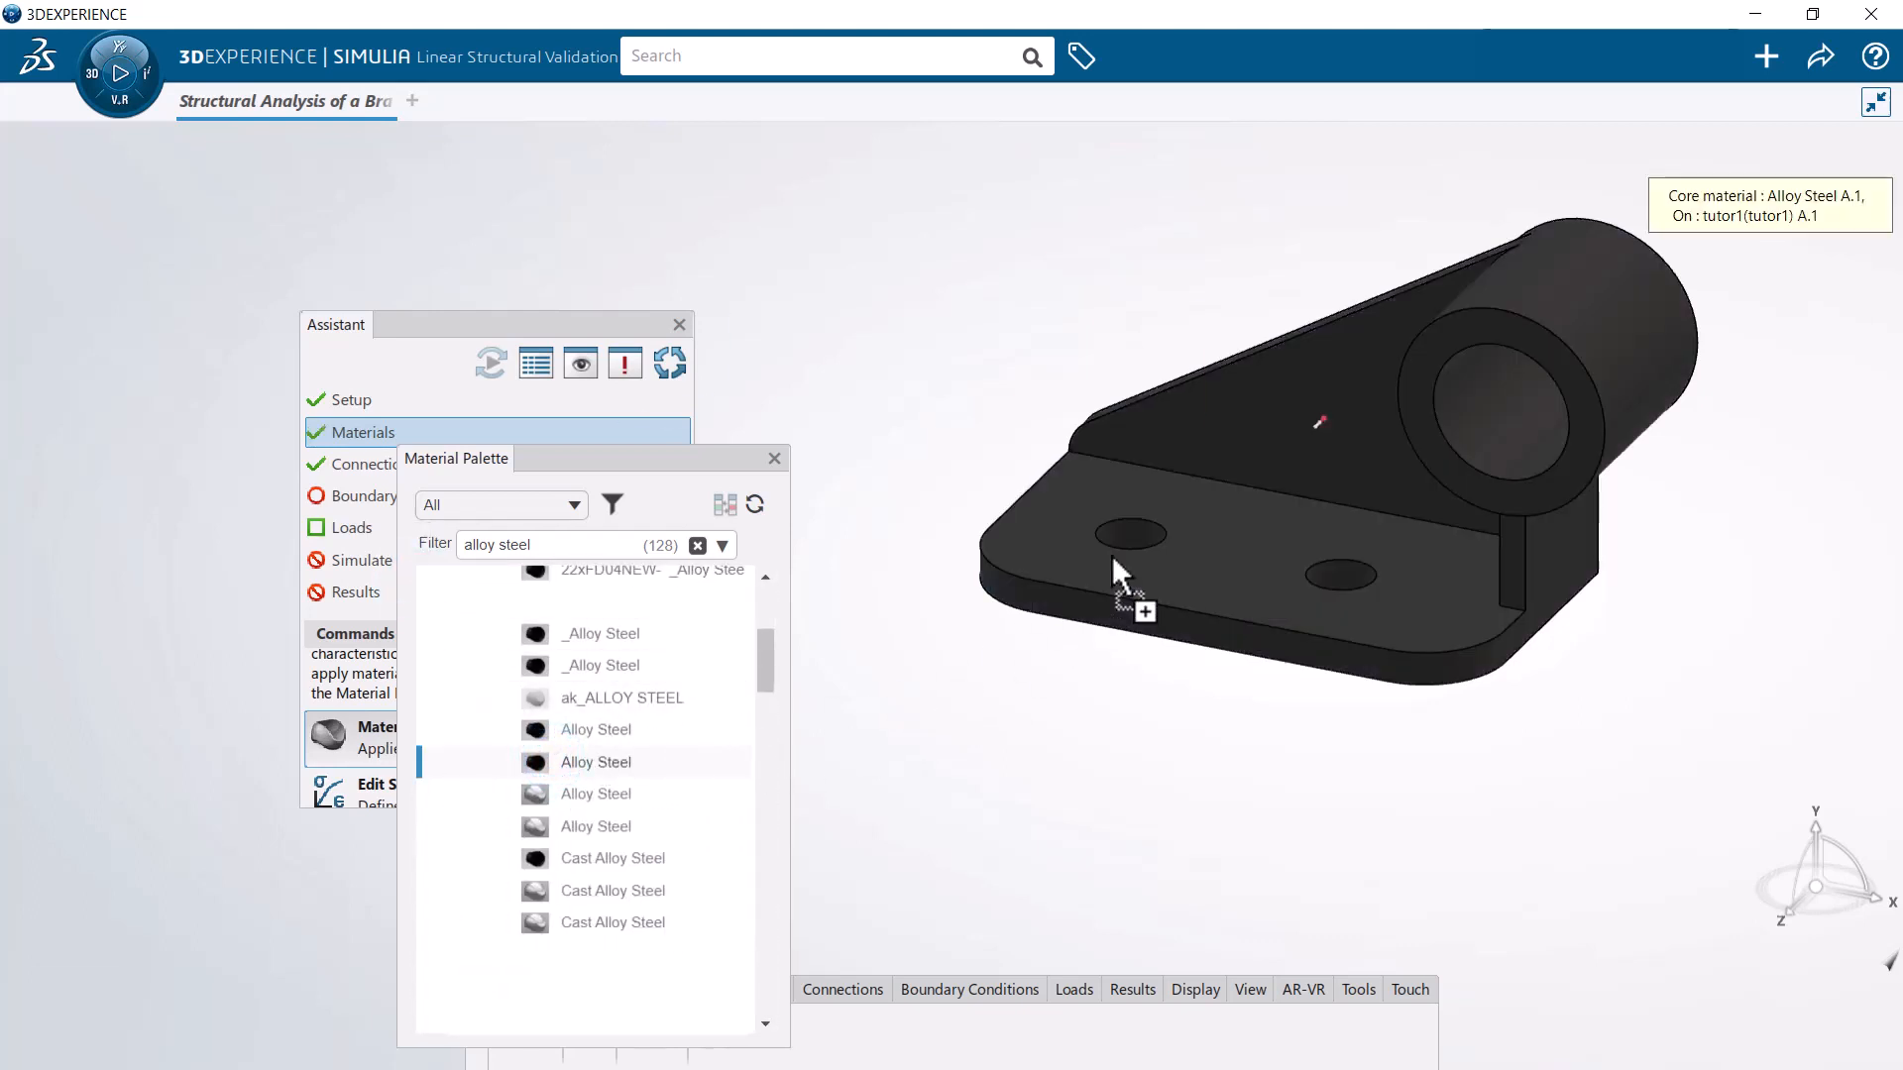
pyautogui.click(1255, 586)
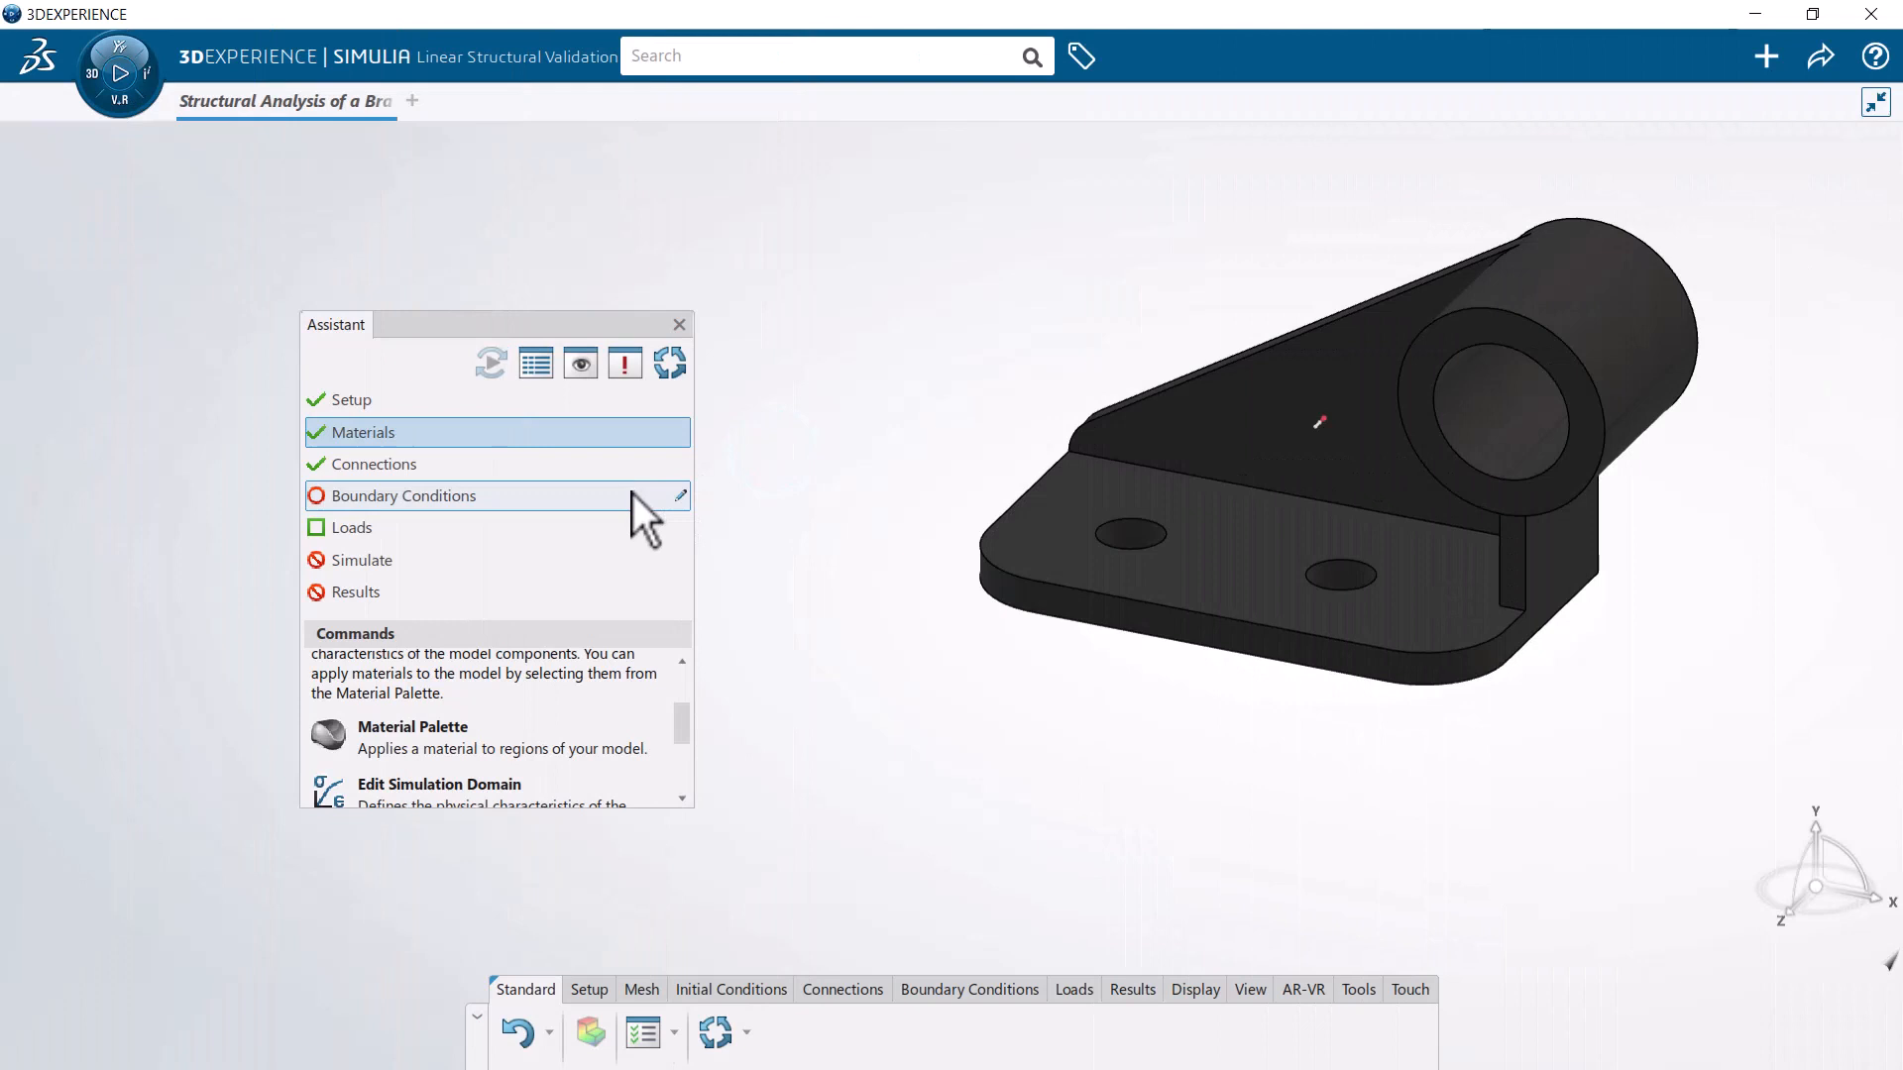
# Step: Apply a Clamp boundary condition to the inner cylindrical faces of the two holes in the bracket's base plate
pyautogui.click(633, 493)
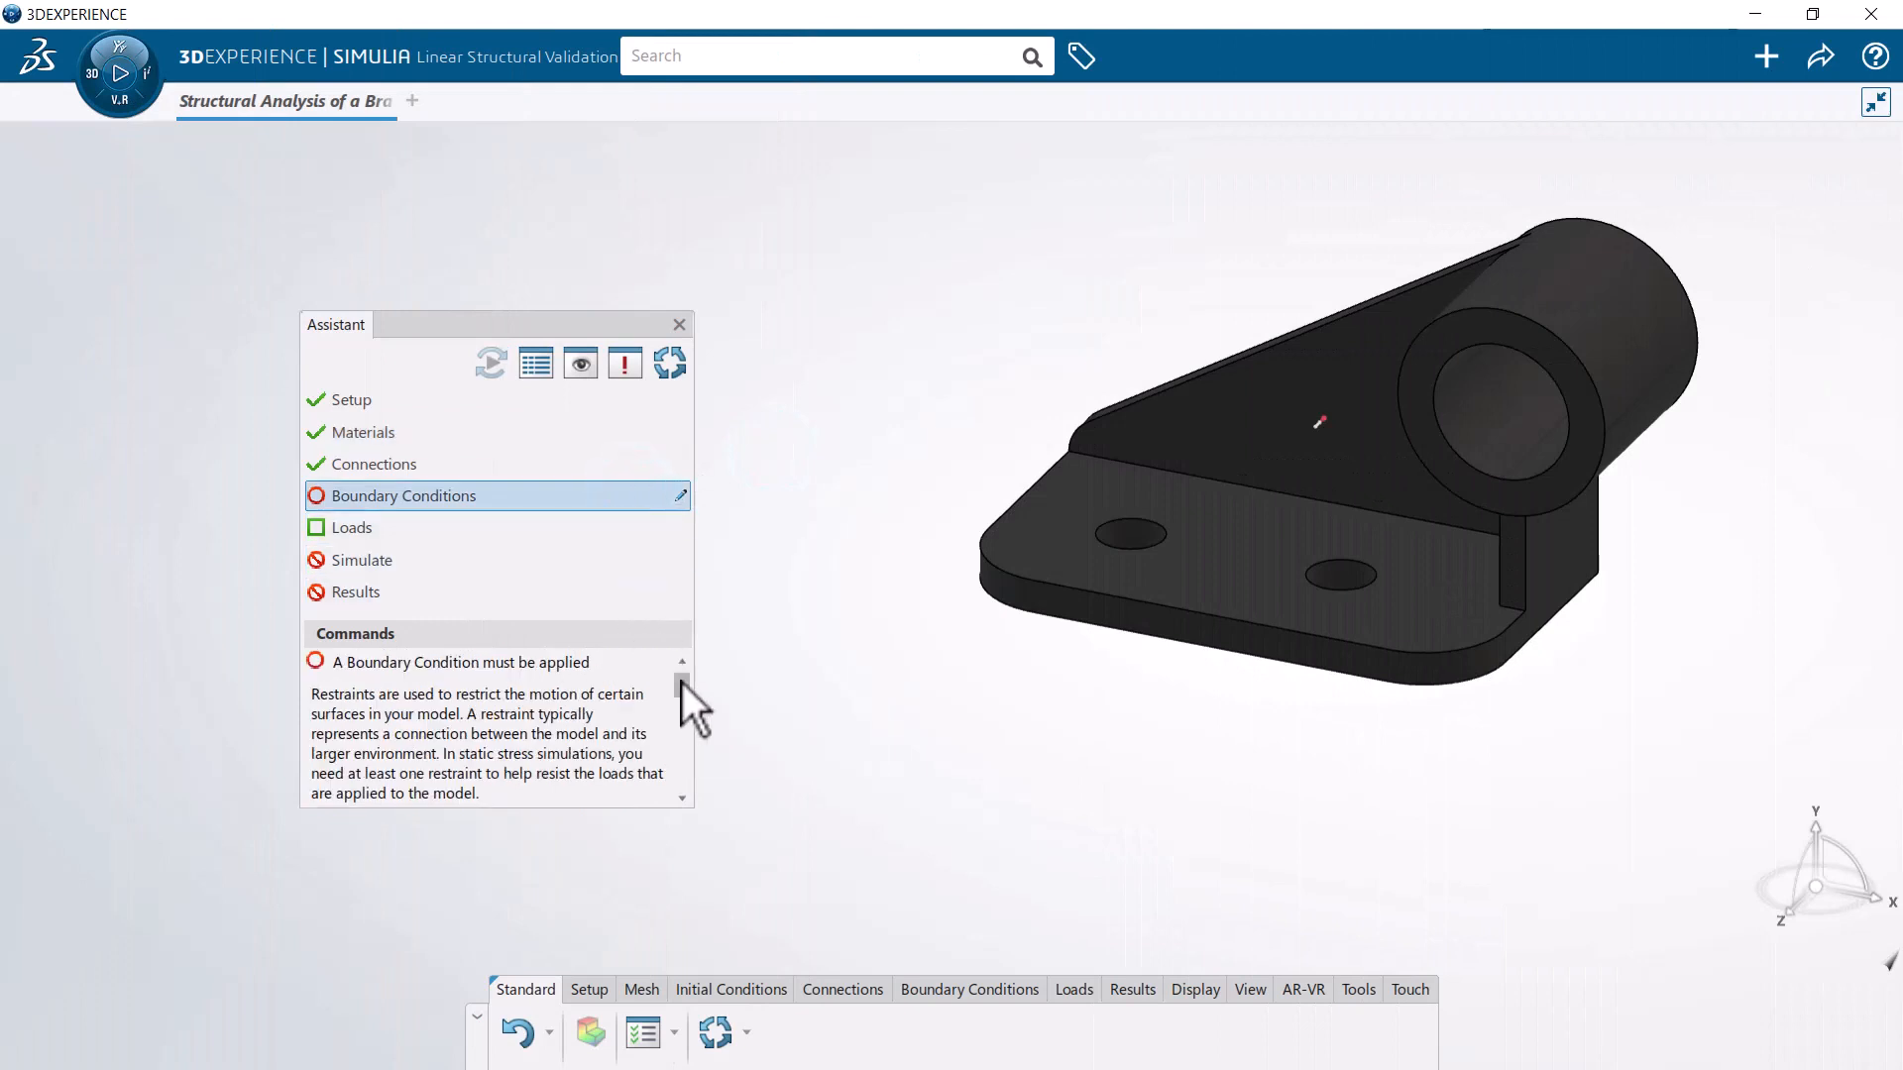
pyautogui.moveTo(682, 682); pyautogui.dragTo(677, 712)
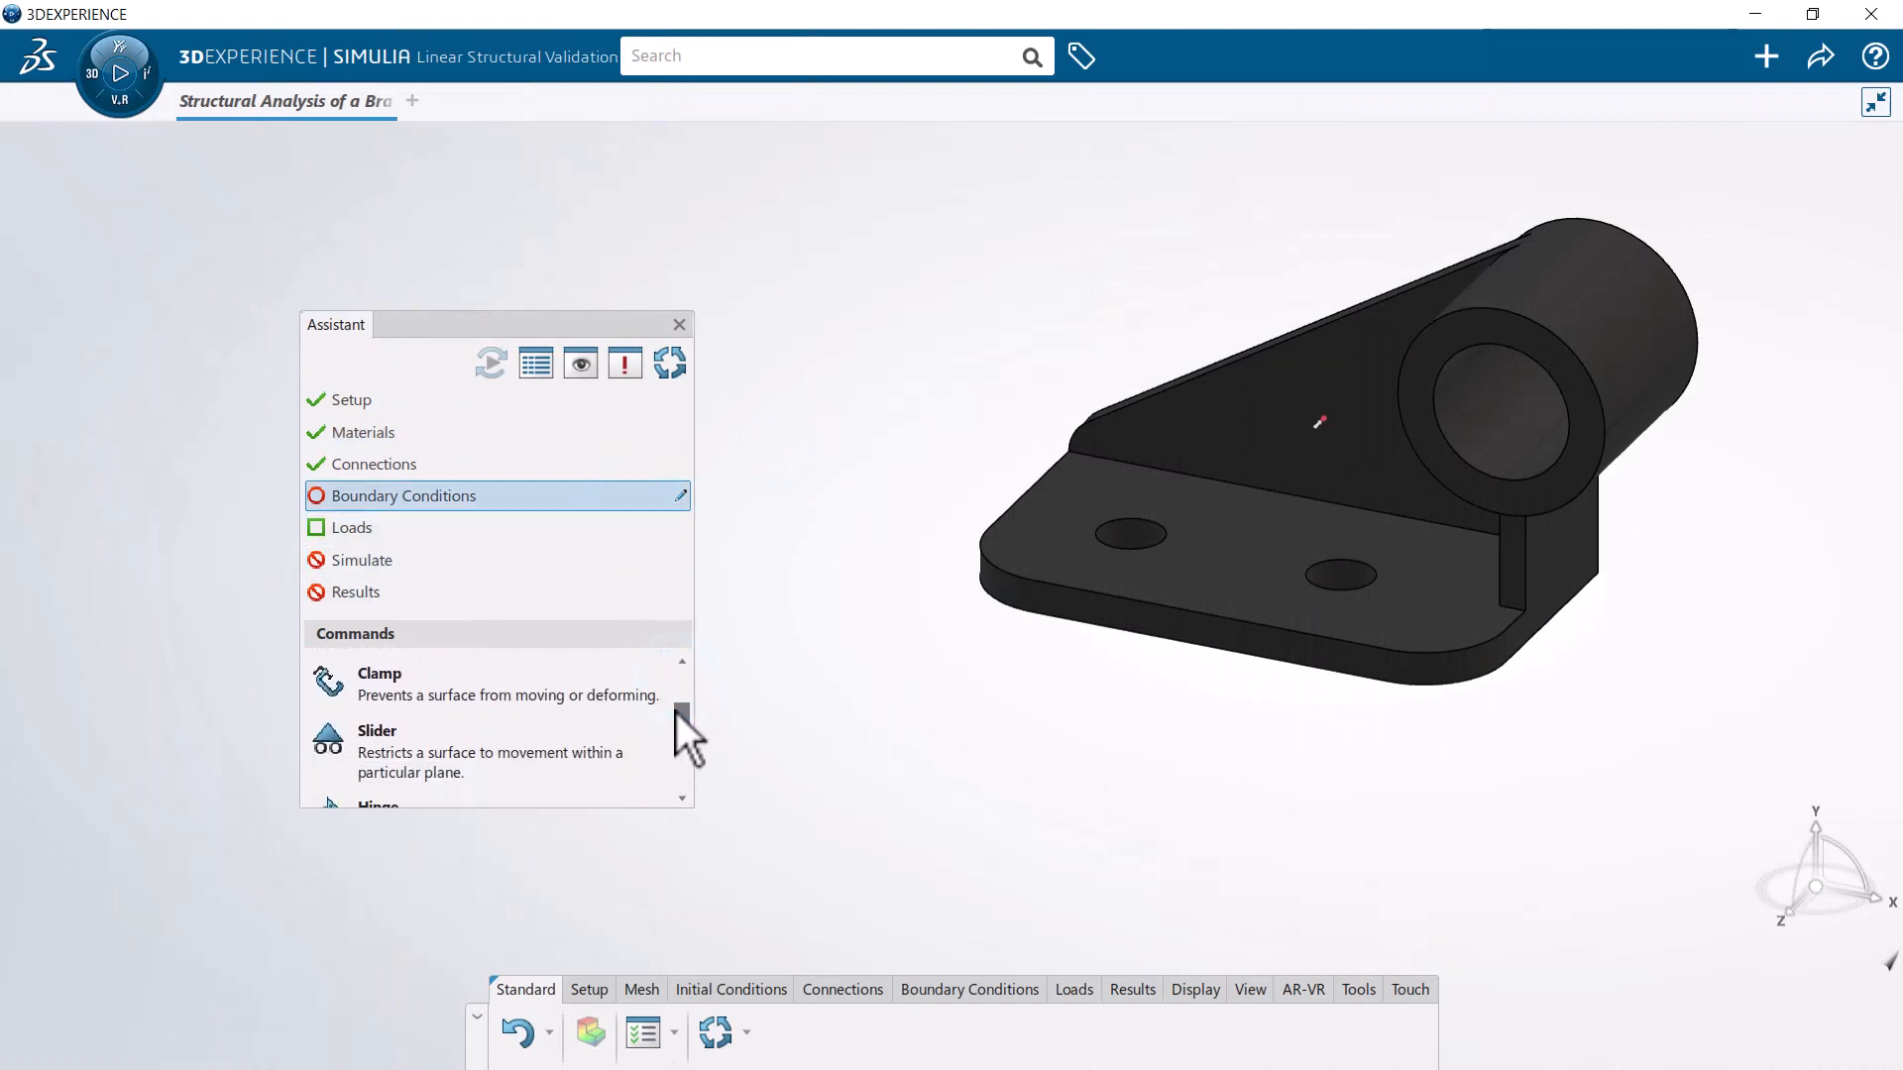
pyautogui.click(585, 685)
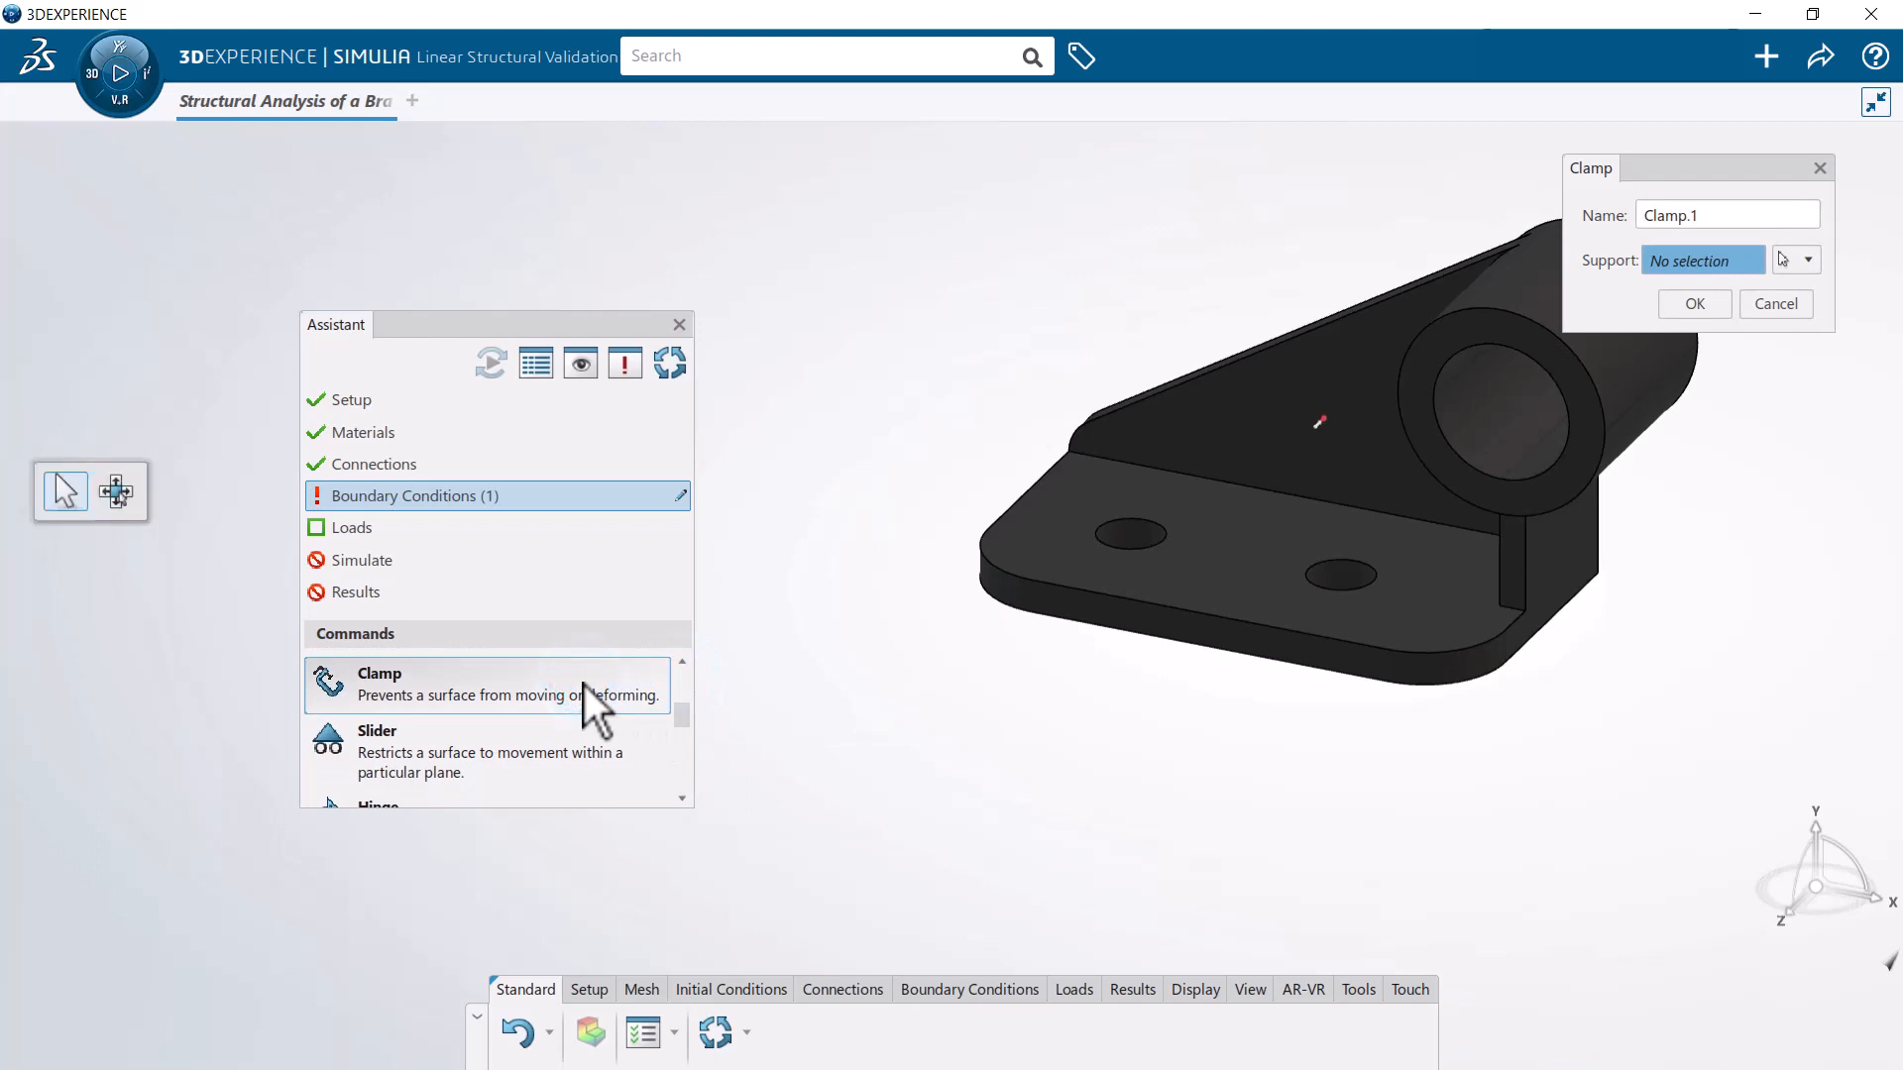
pyautogui.click(1126, 535)
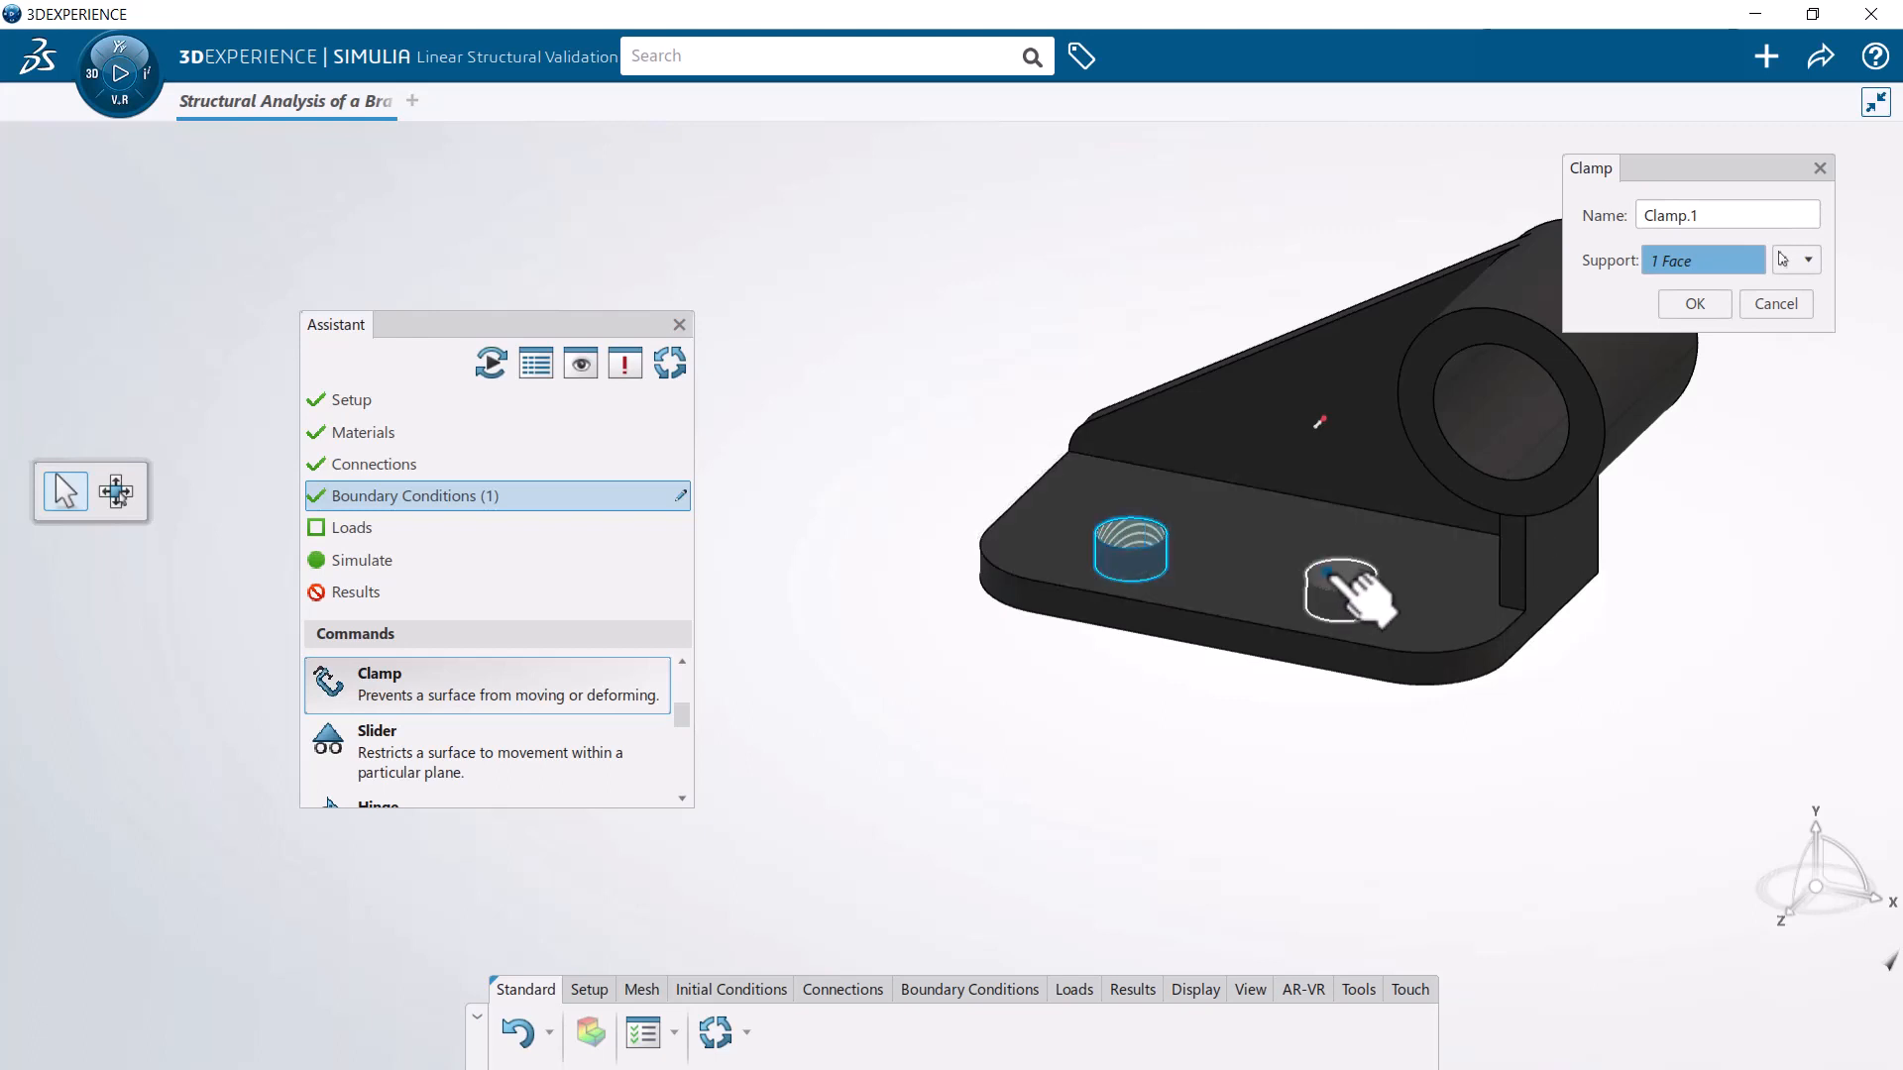
pyautogui.click(1333, 580)
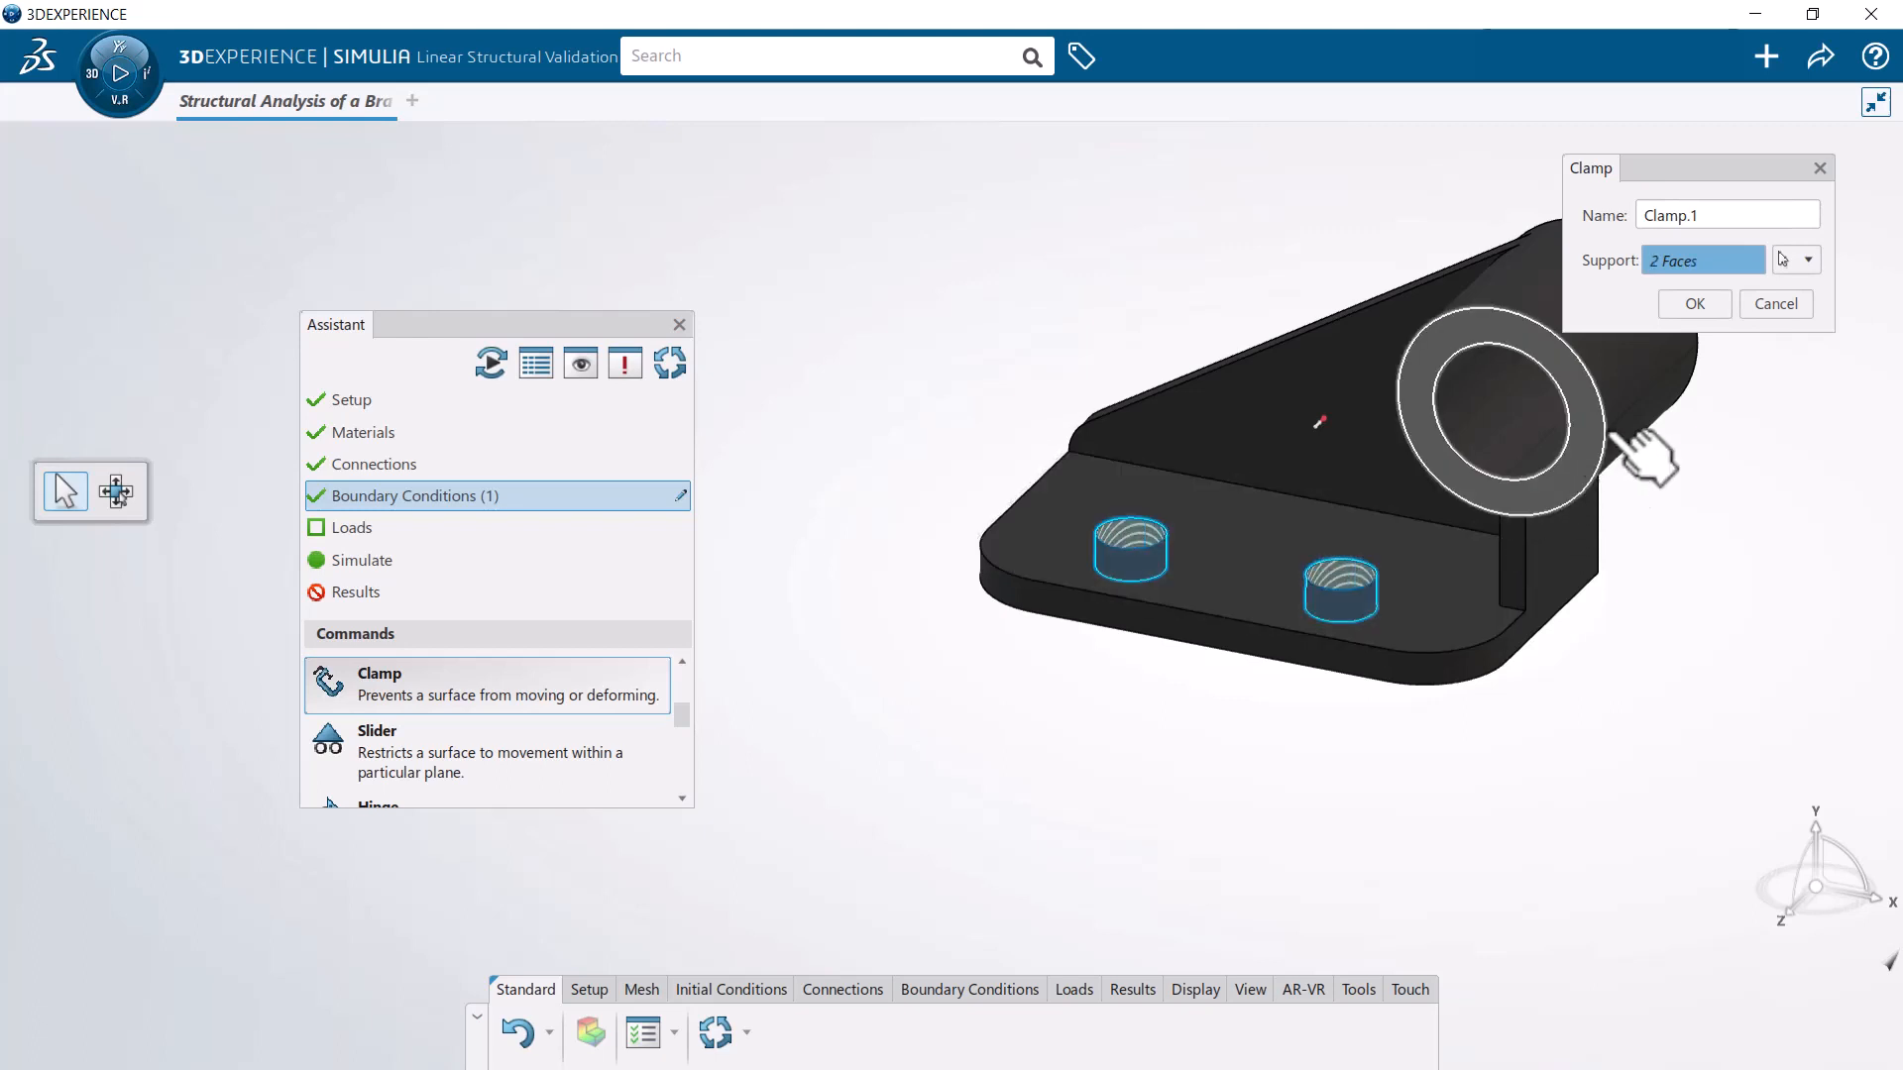
pyautogui.click(1701, 308)
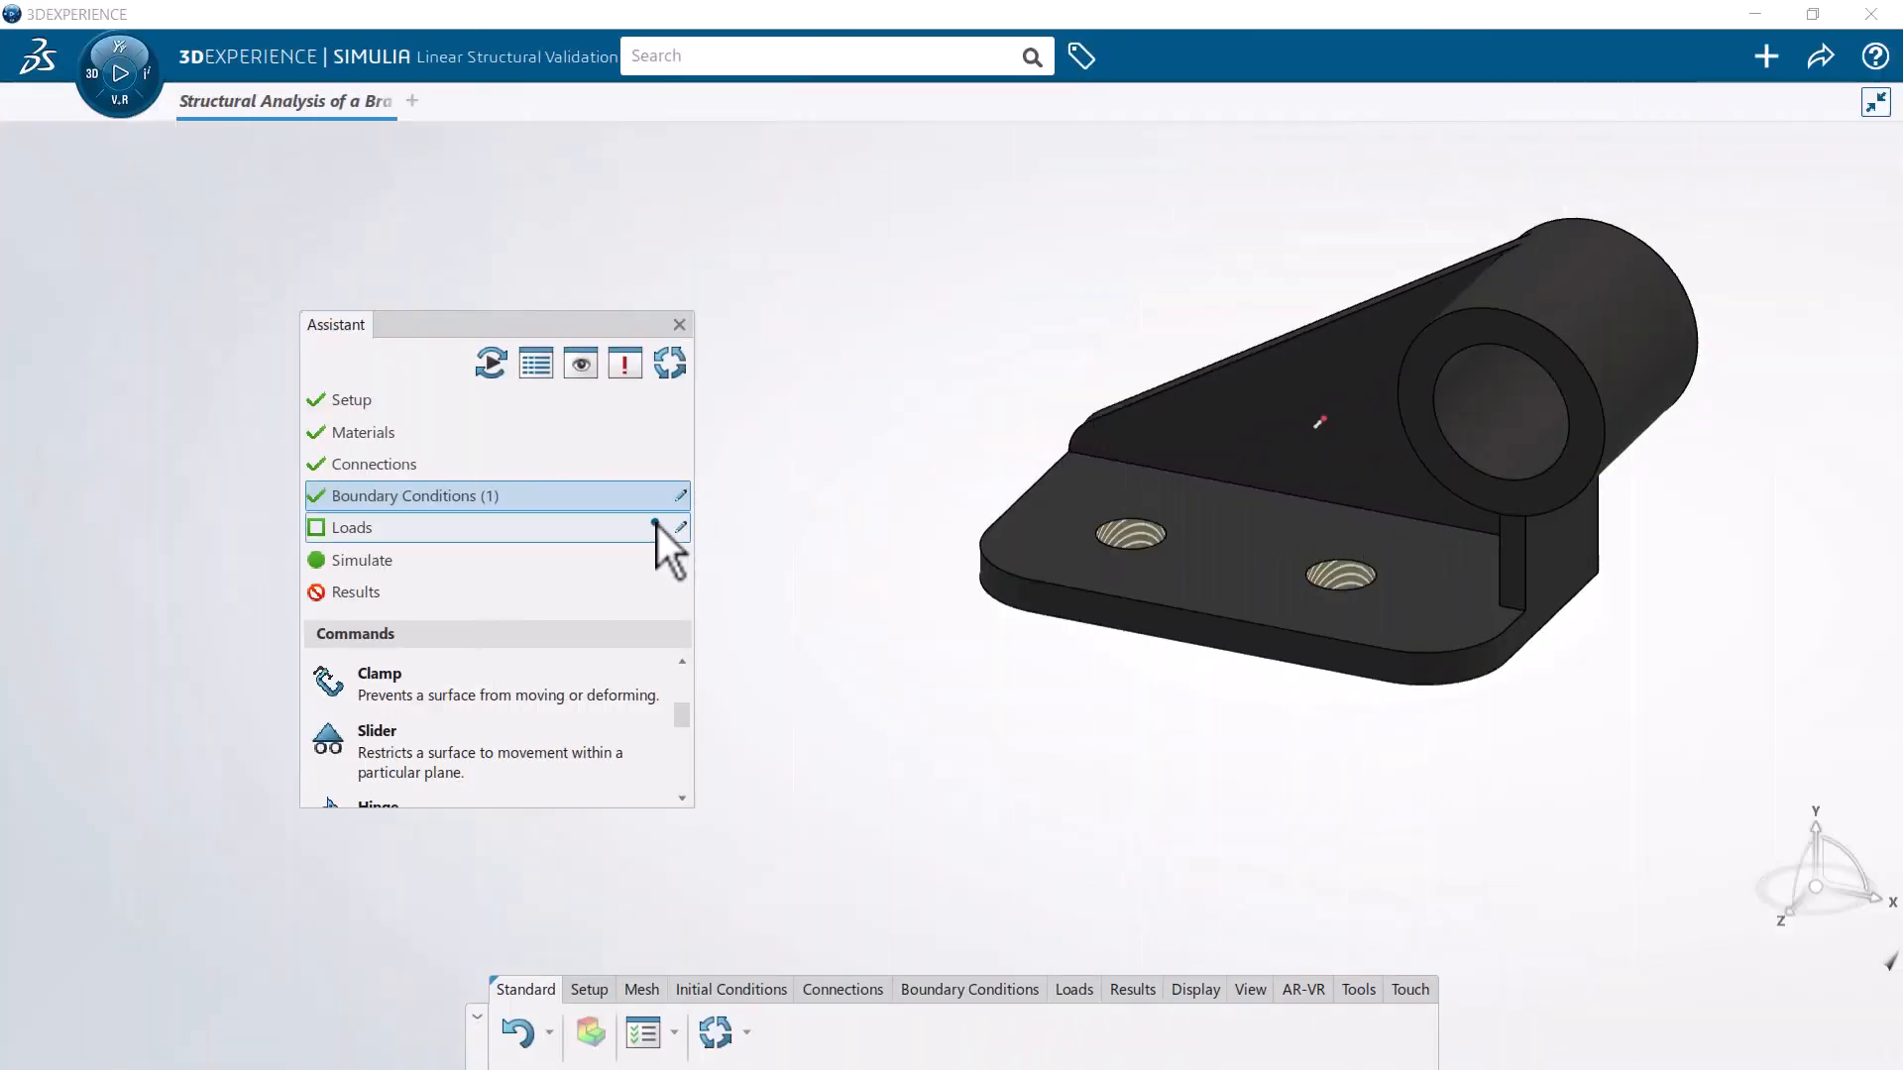
# Step: Apply a Pressure load of 1000 psi to the ring-shaped front face of the bracket's cylinder
pyautogui.click(657, 525)
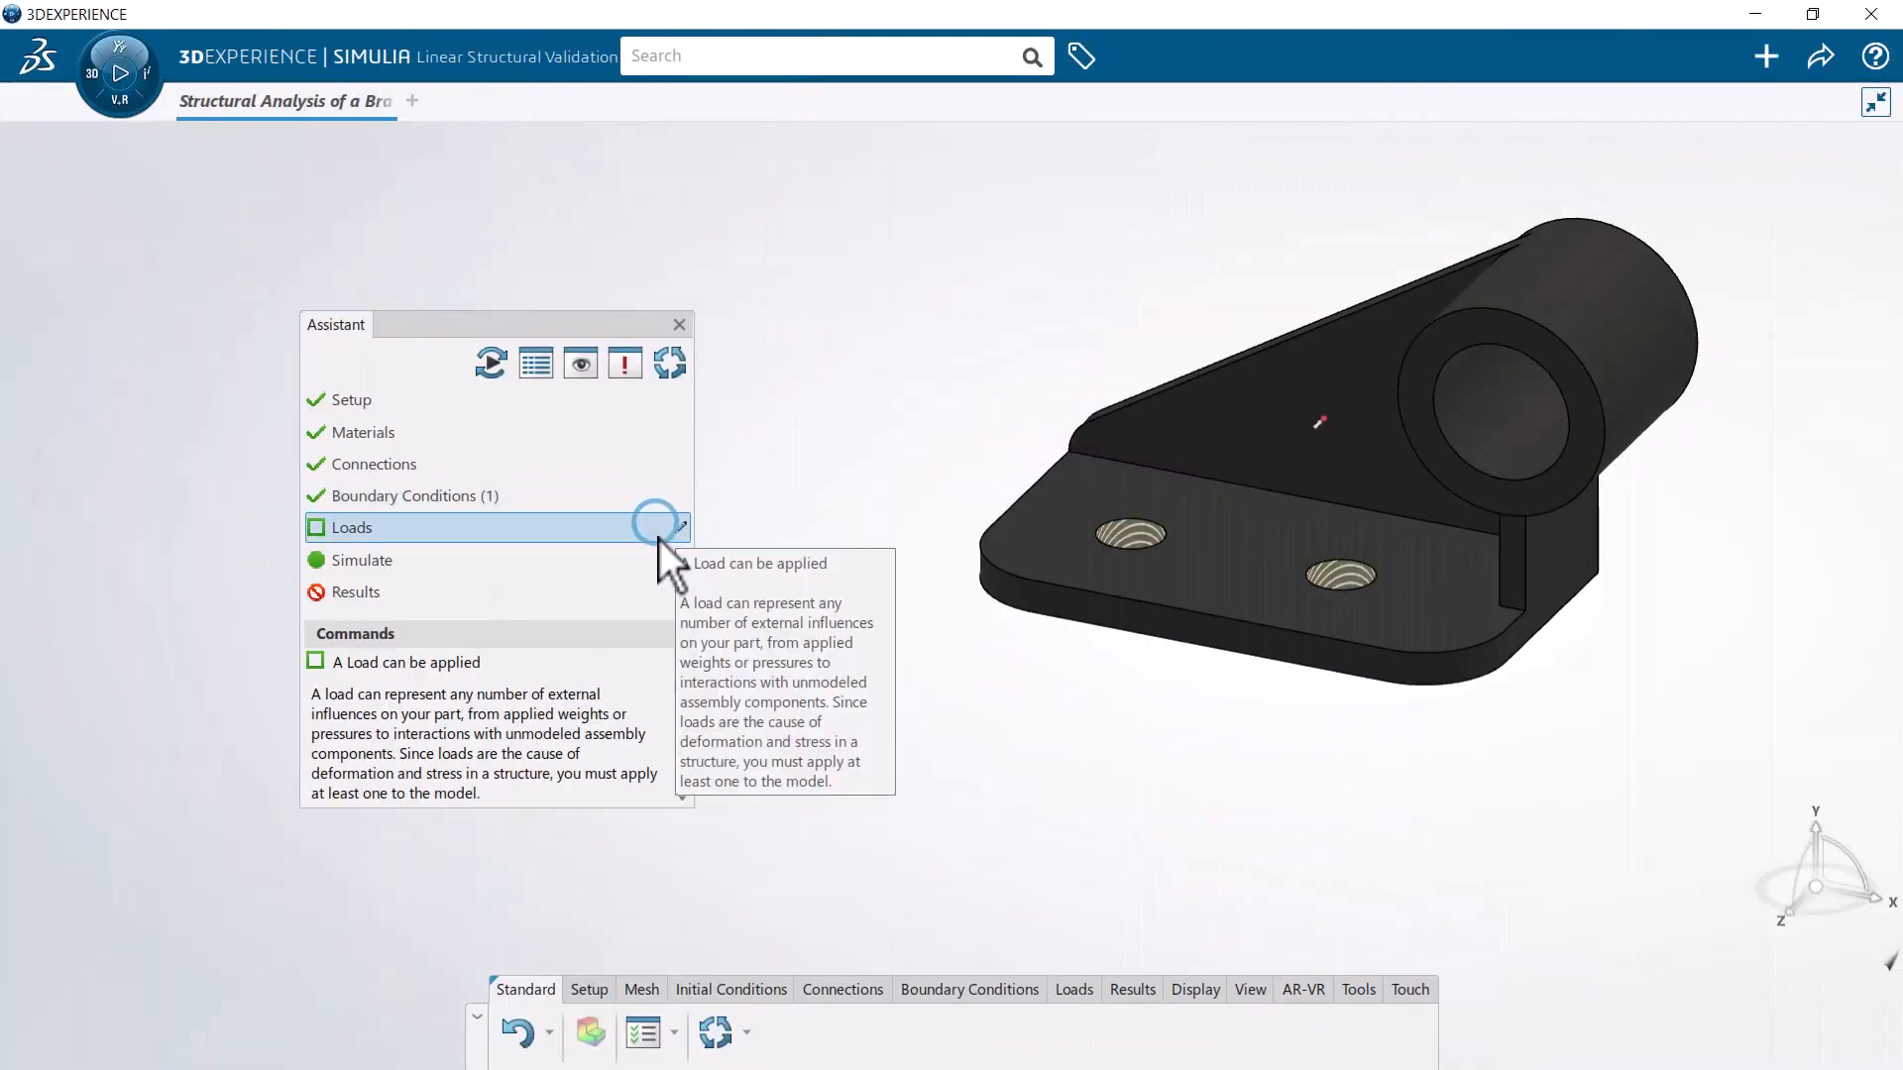
pyautogui.moveTo(679, 682); pyautogui.dragTo(680, 705)
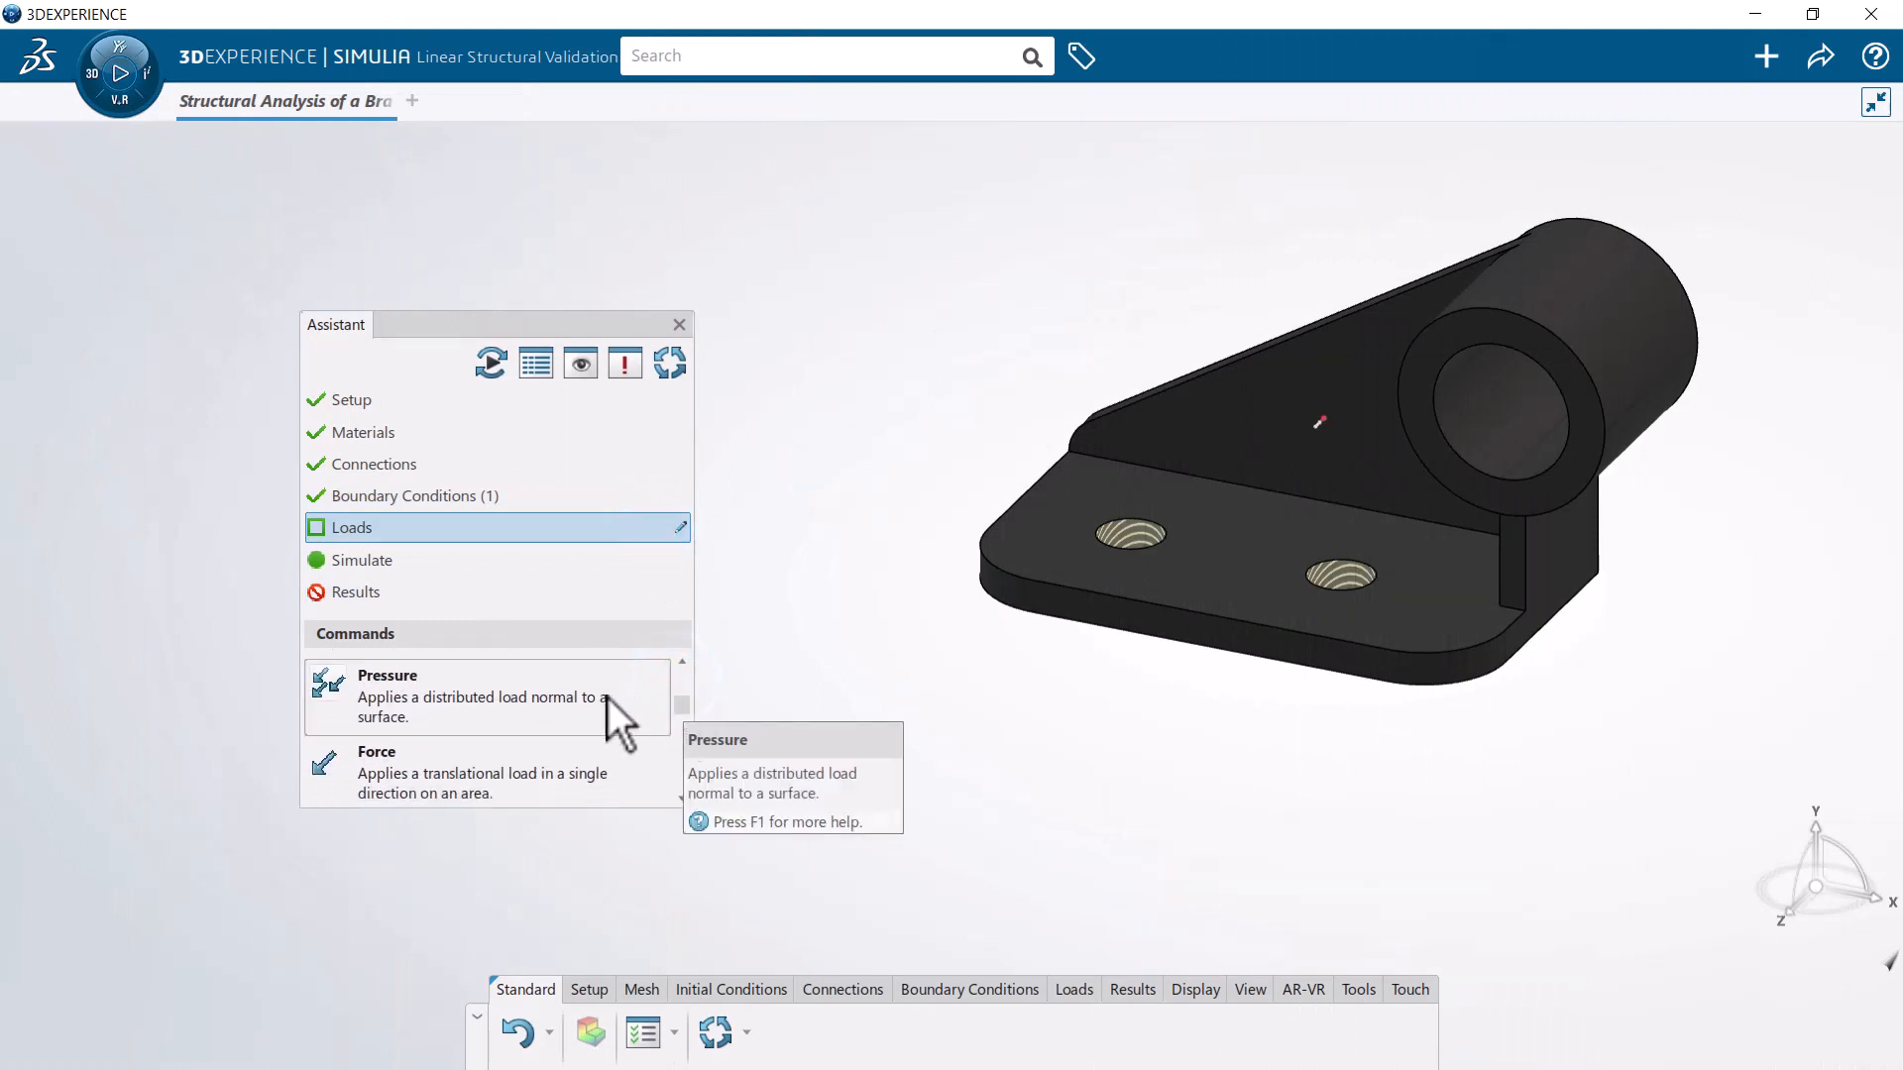
pyautogui.click(577, 693)
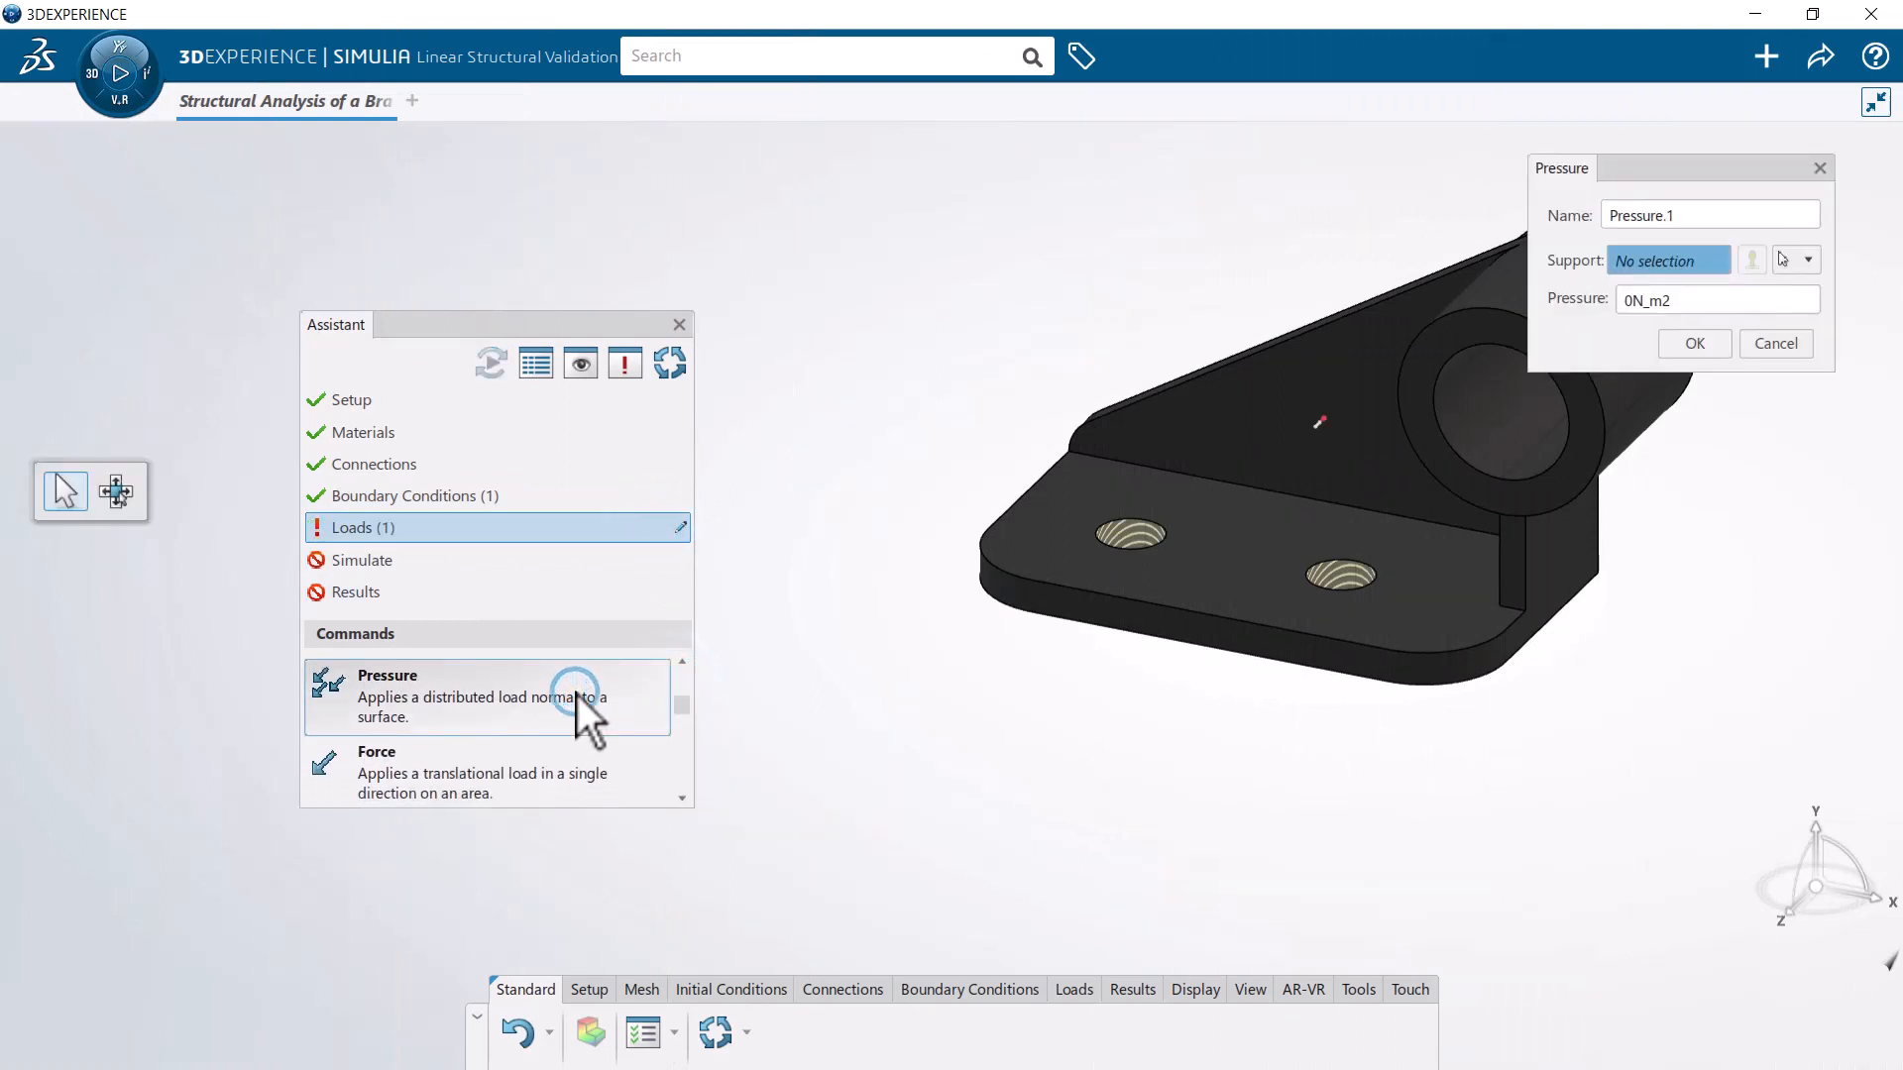
pyautogui.click(1427, 385)
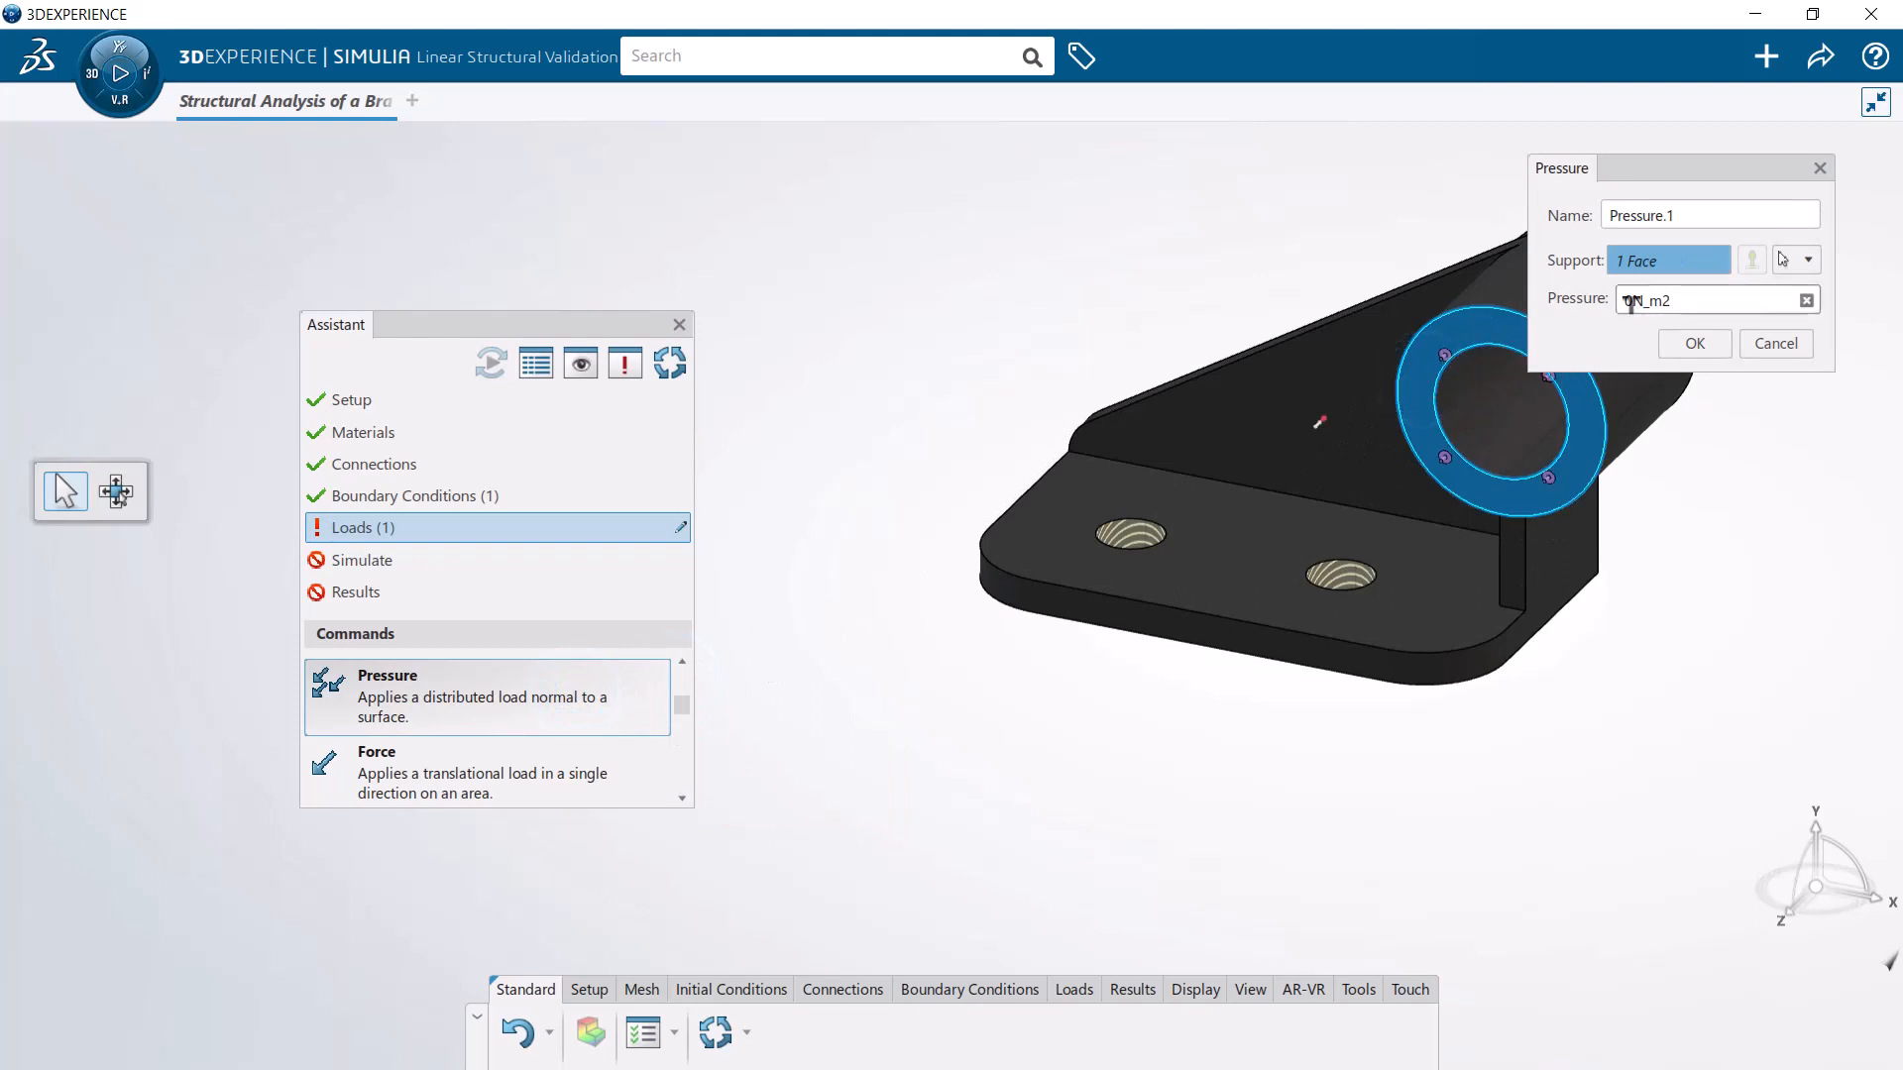
pyautogui.click(1682, 296)
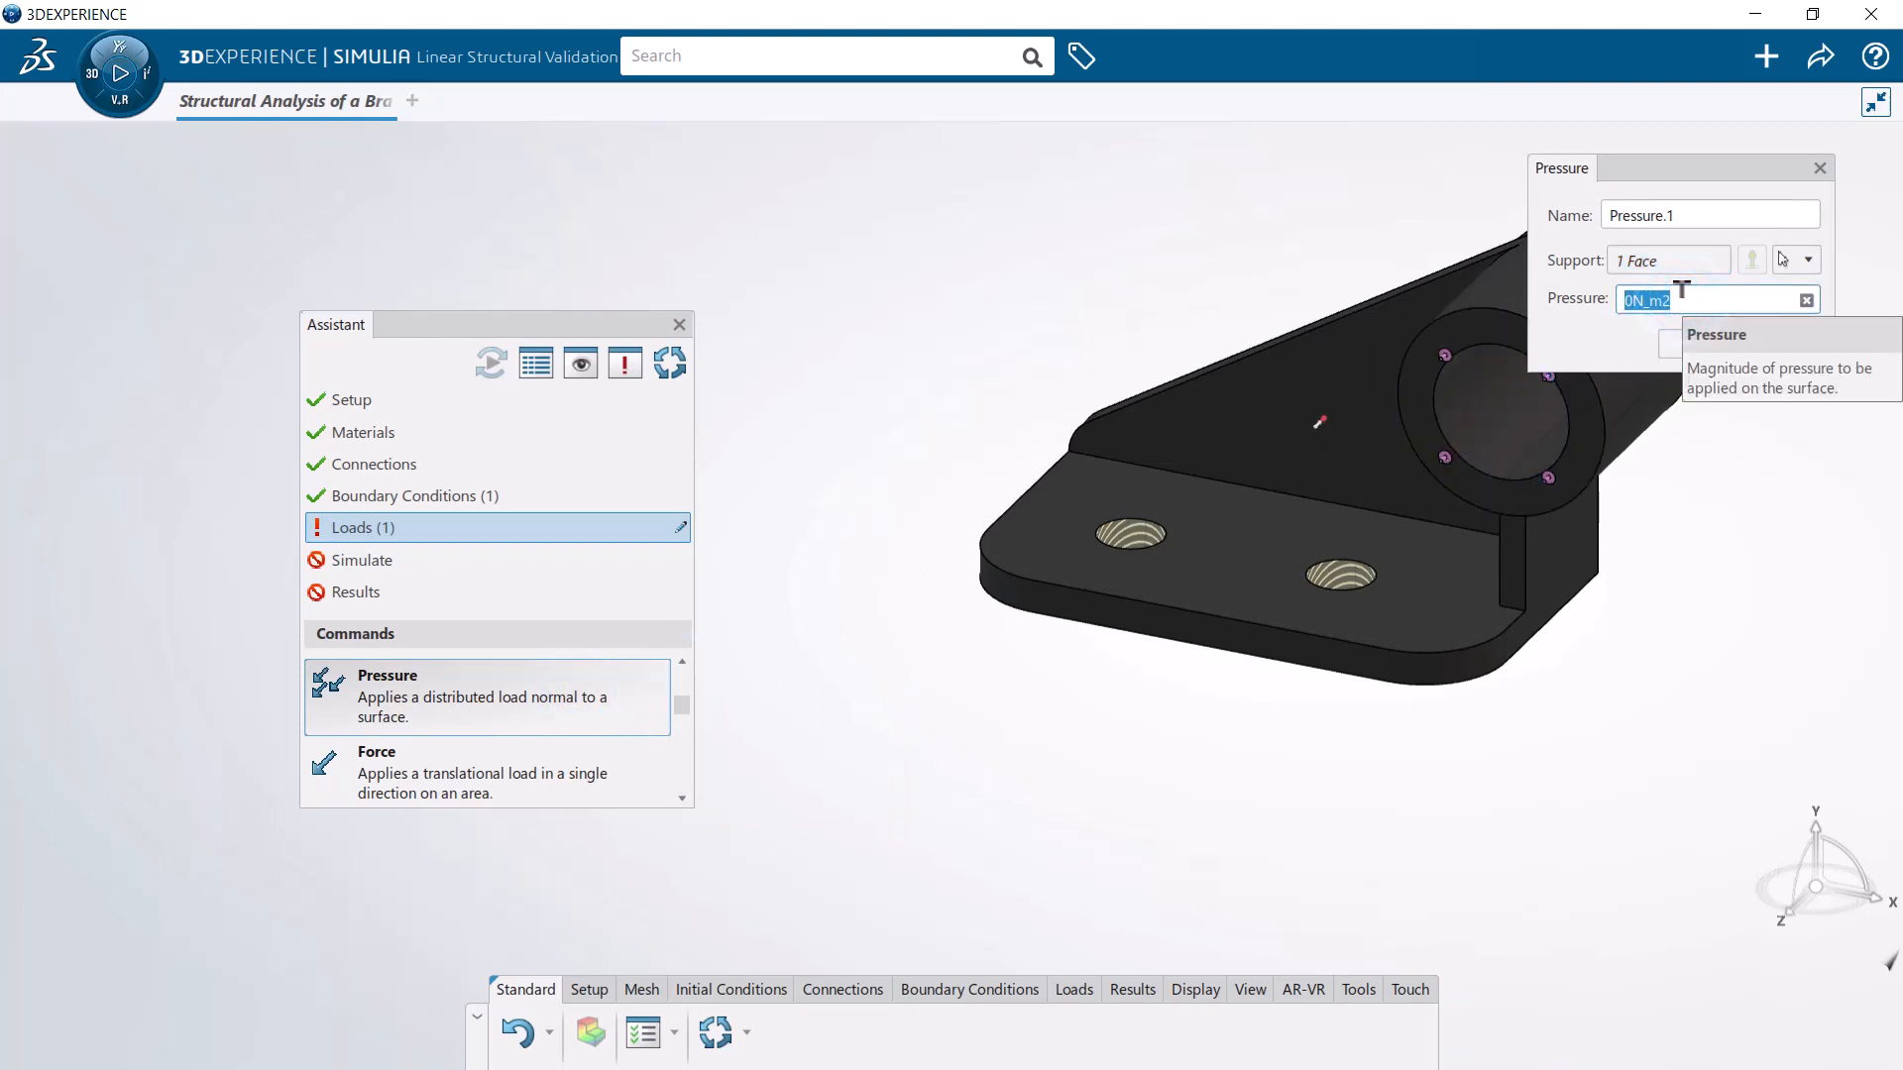
pyautogui.write('1000 psi')
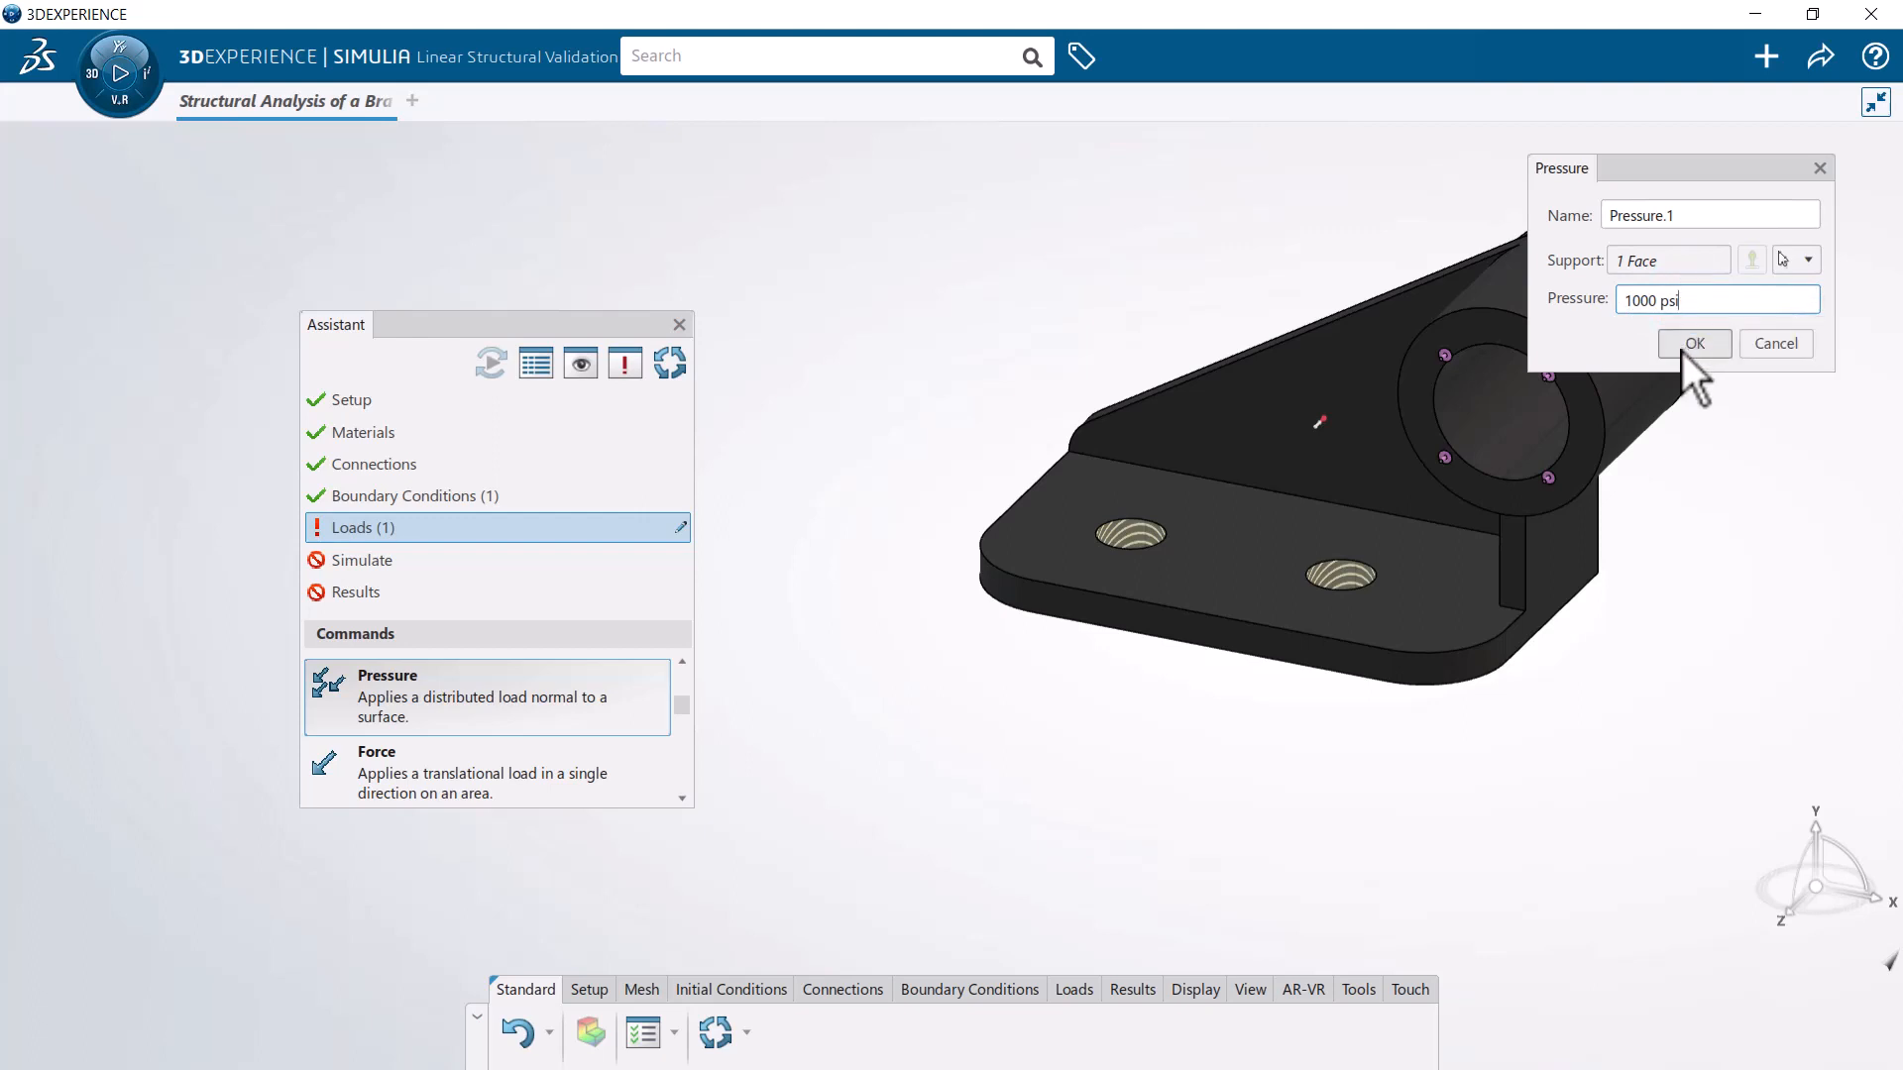
pyautogui.click(1681, 353)
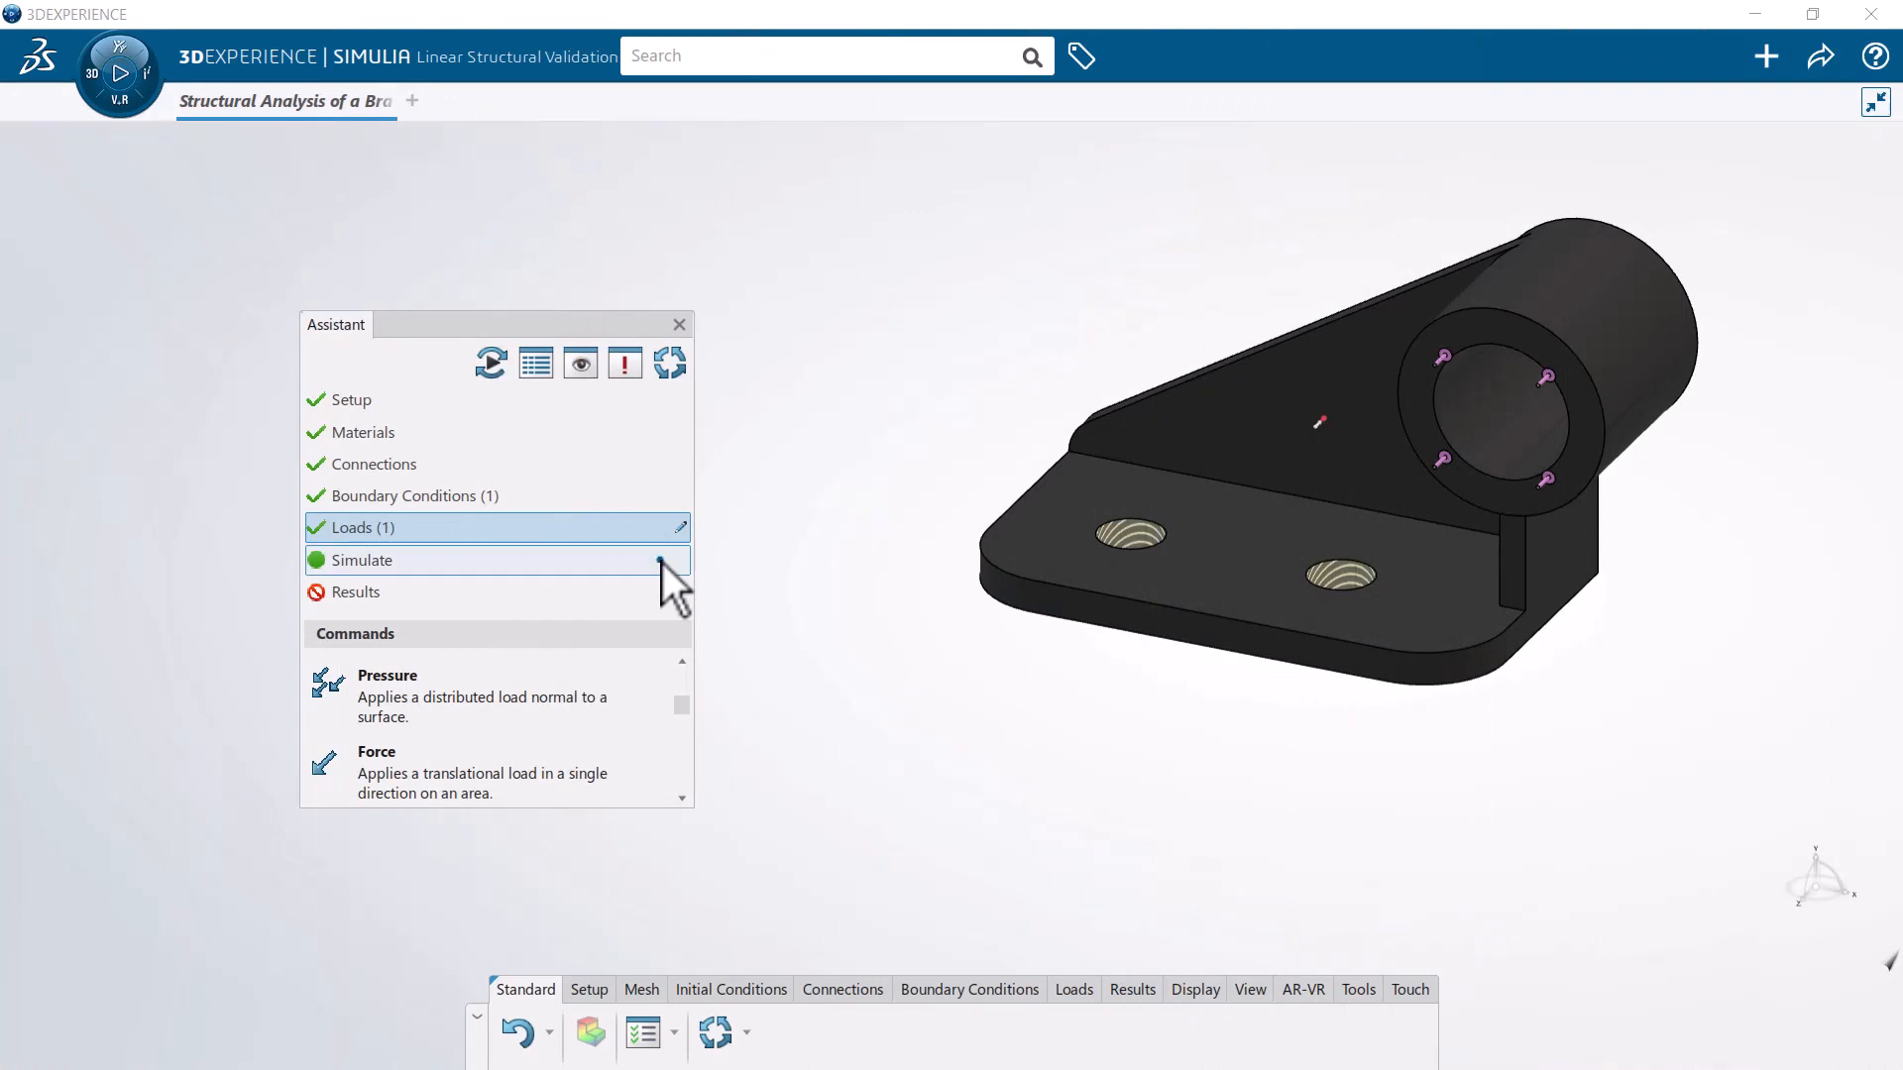
# Step: Run the static stress simulation at the Local interactive location with 4 cores and close its status report
pyautogui.click(662, 564)
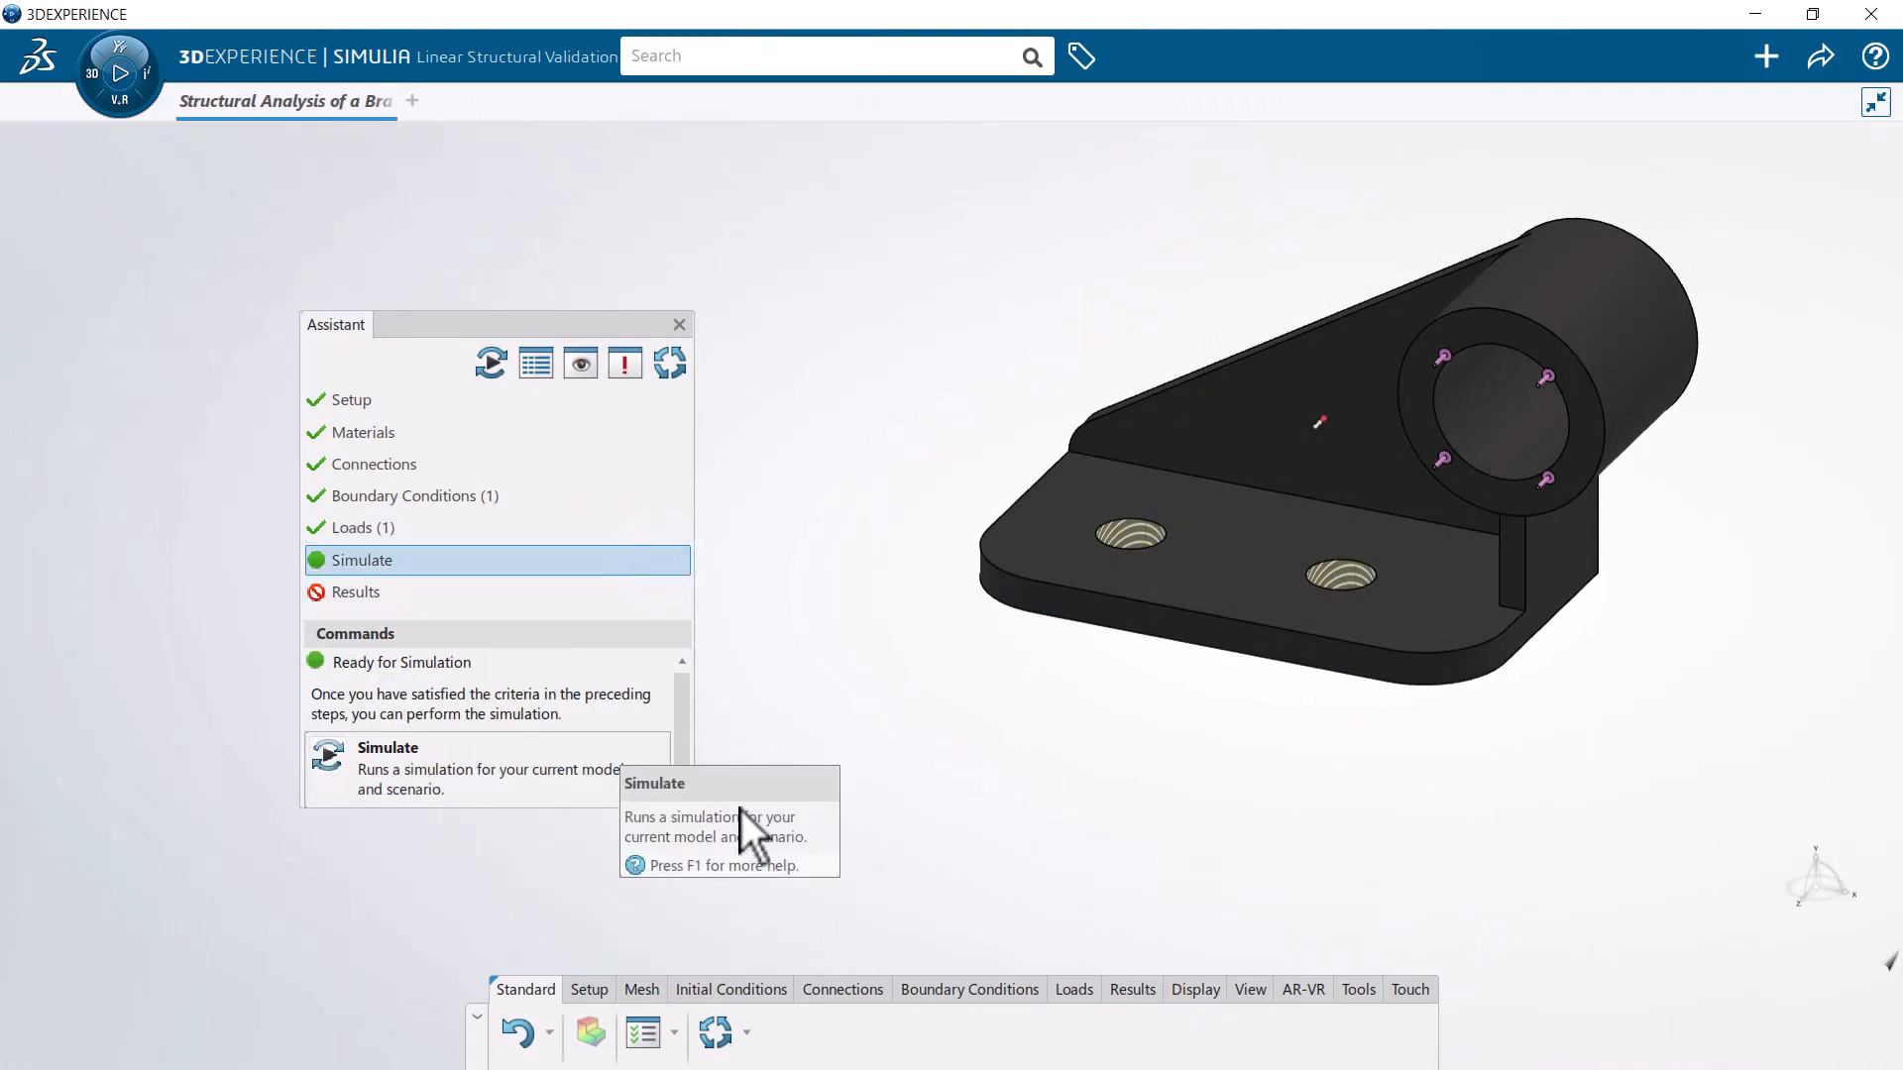
pyautogui.click(742, 810)
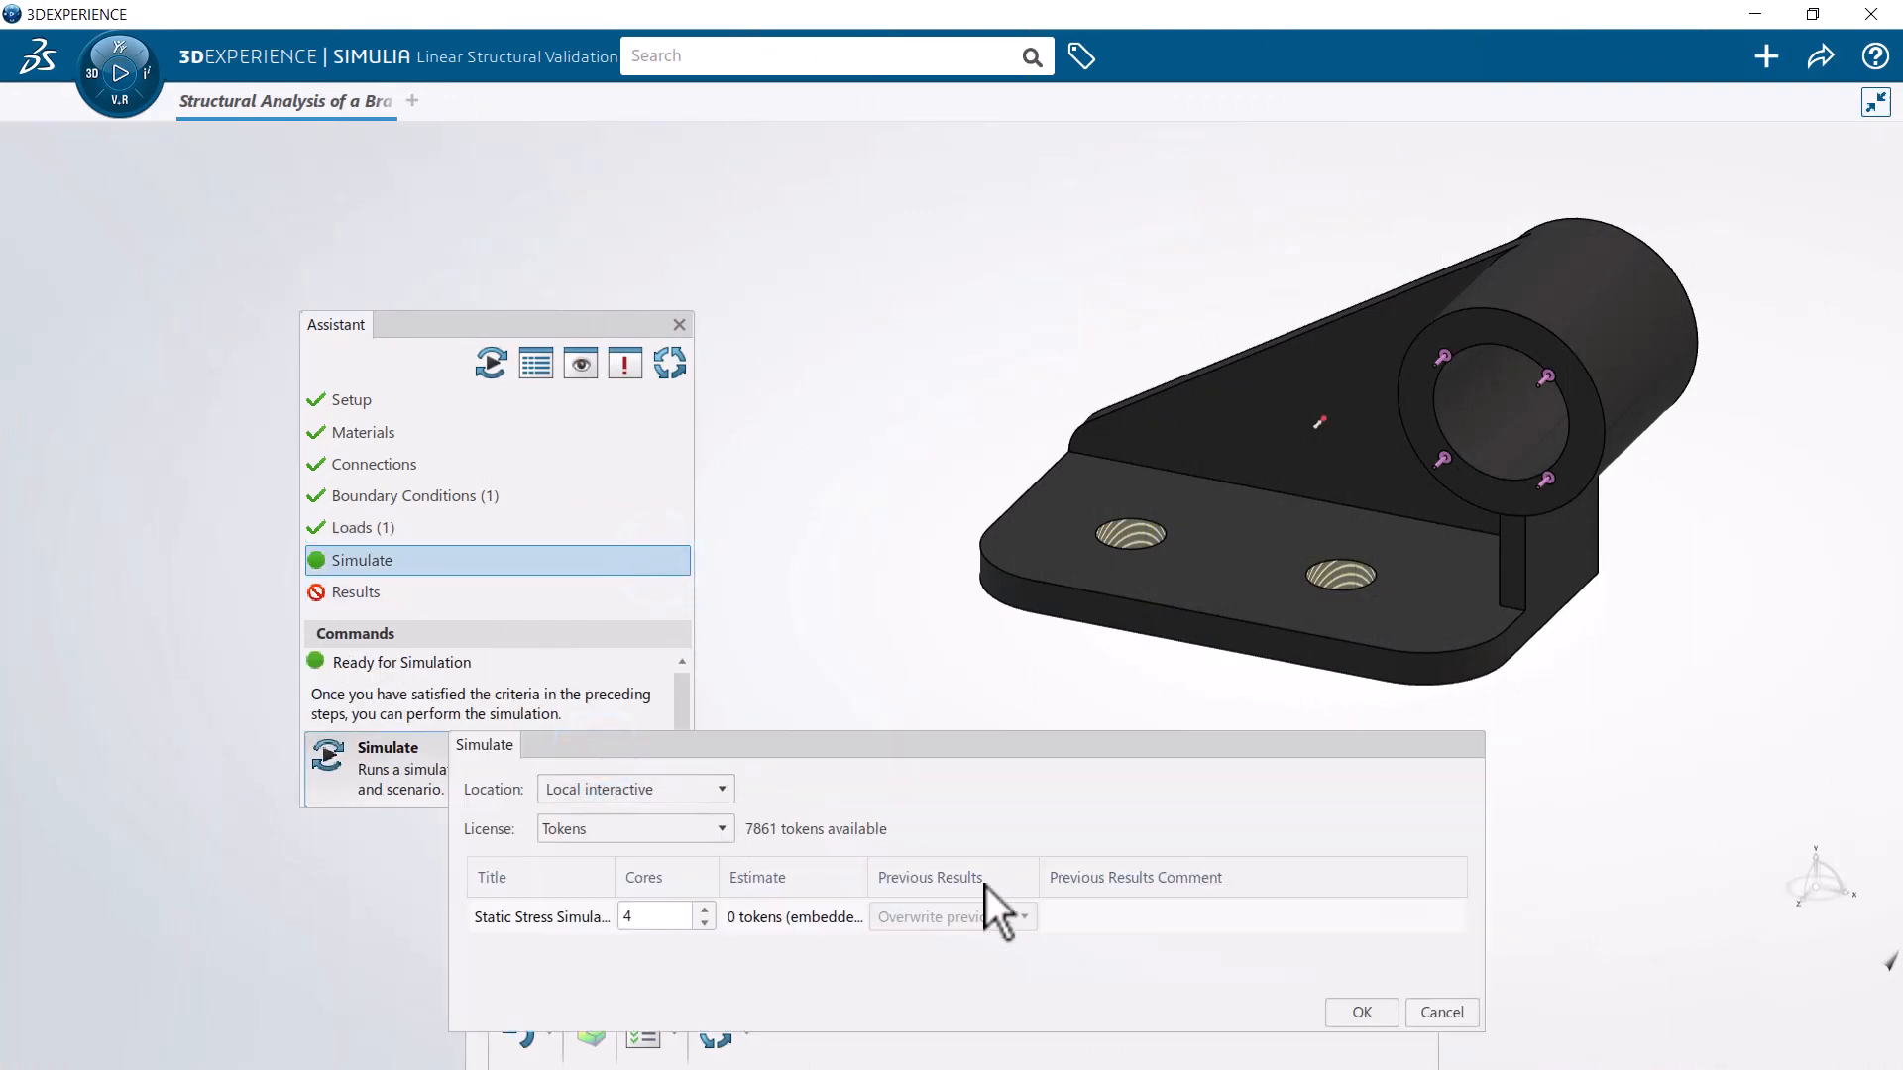
pyautogui.click(1346, 1003)
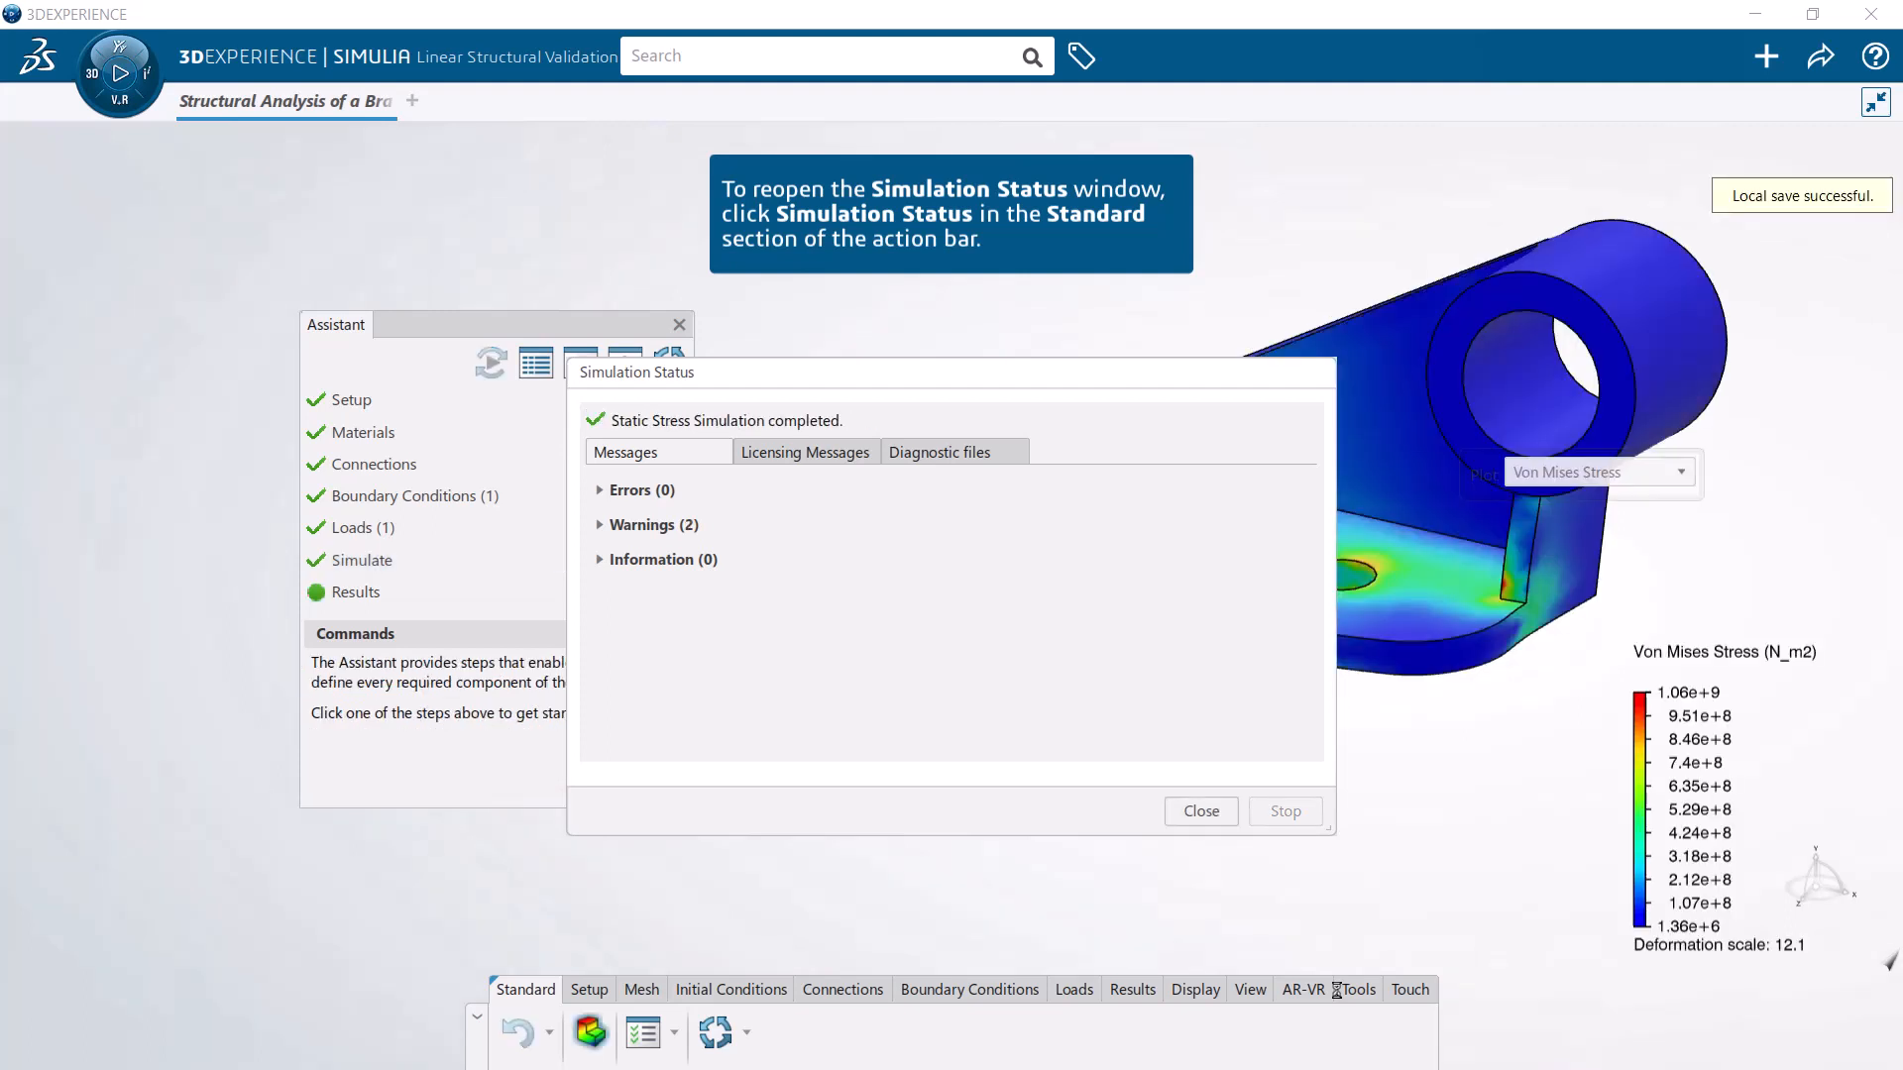
pyautogui.click(1201, 811)
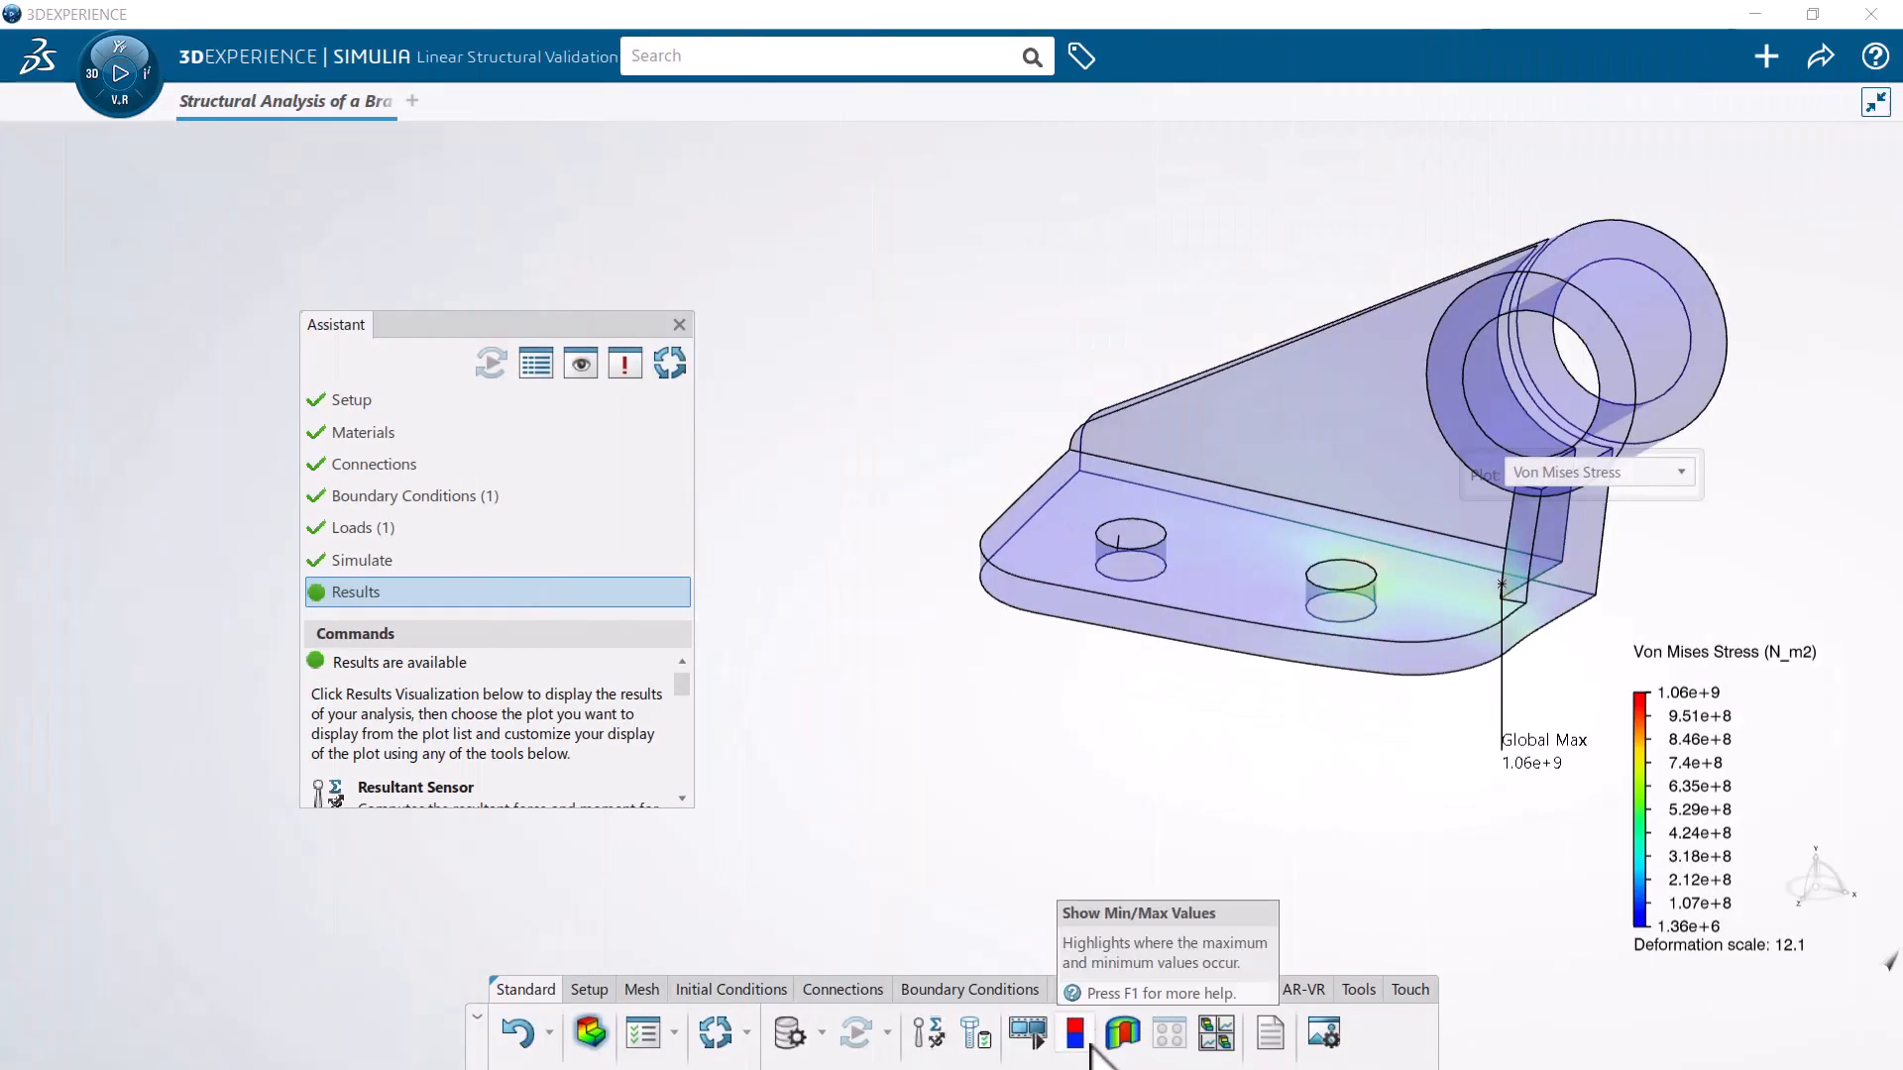
# Step: Show only the global maximum value on the Von Mises Stress plot
pyautogui.click(1077, 1036)
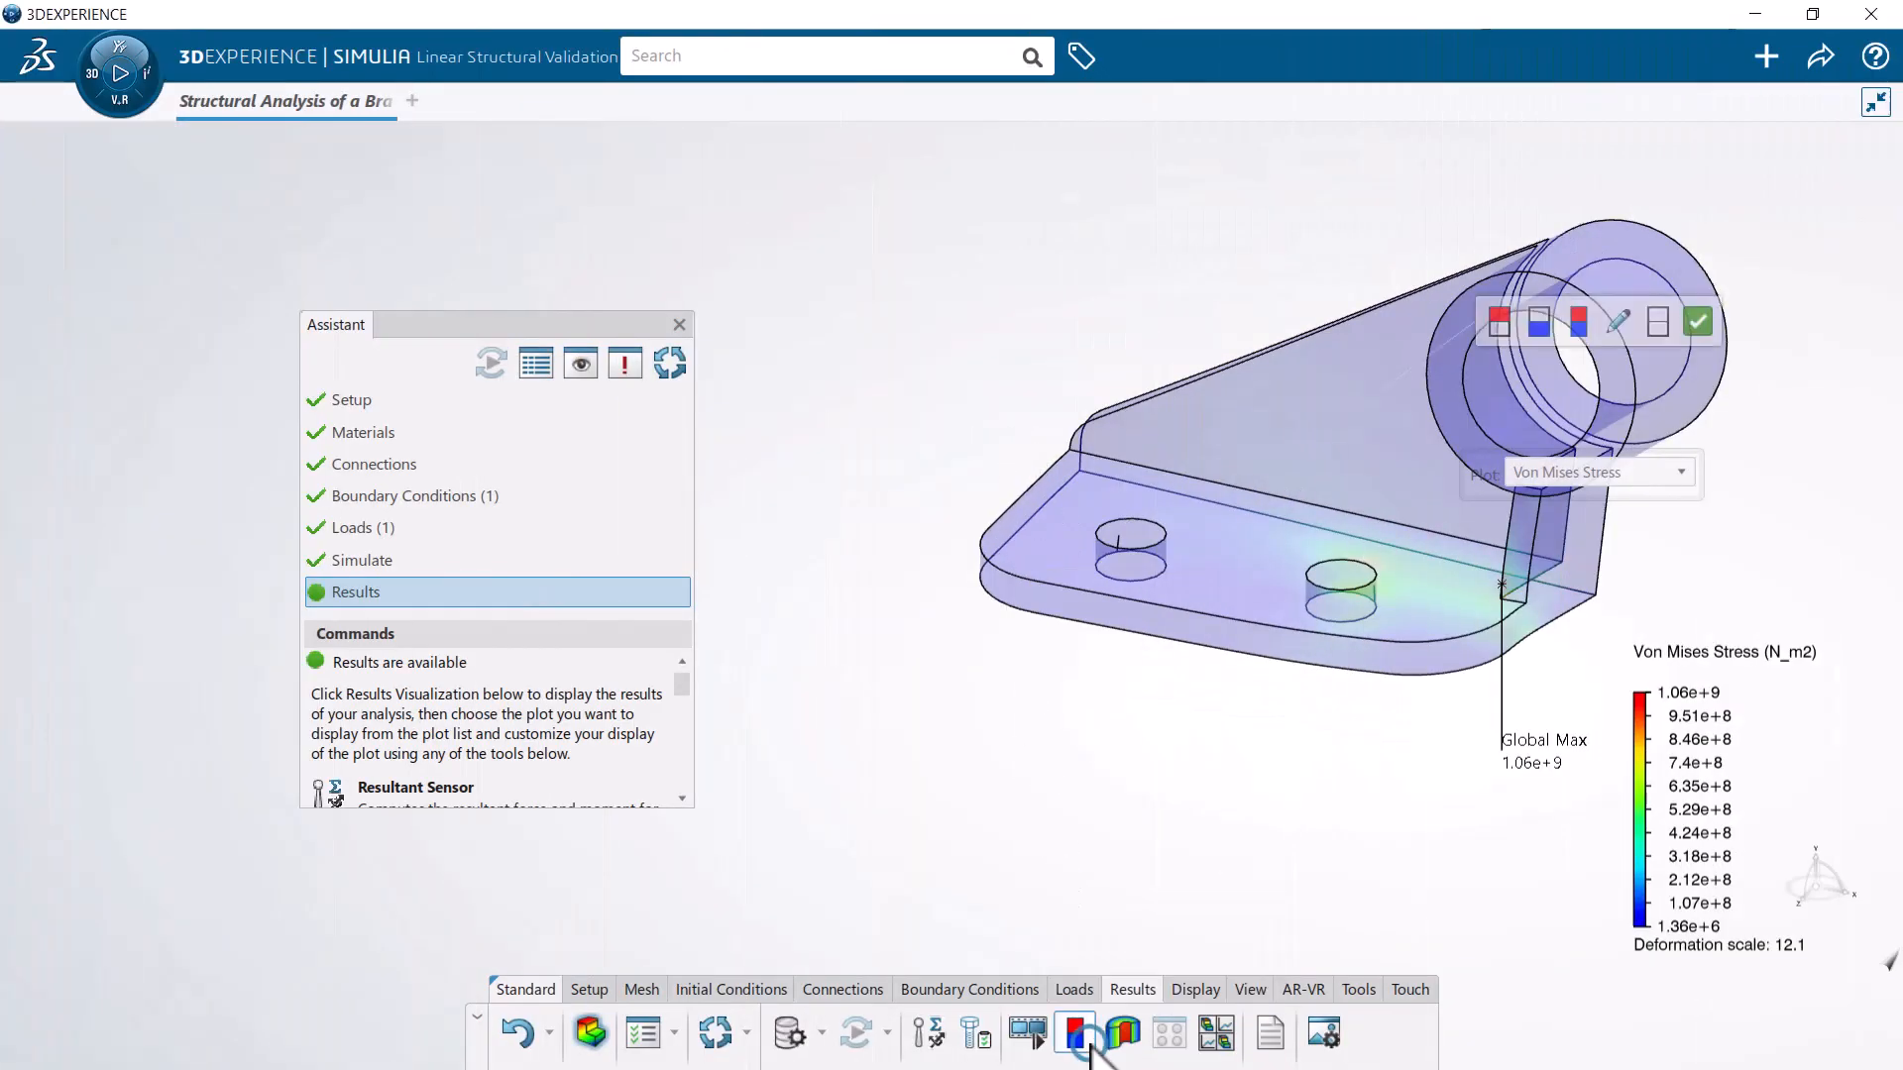
pyautogui.click(1495, 315)
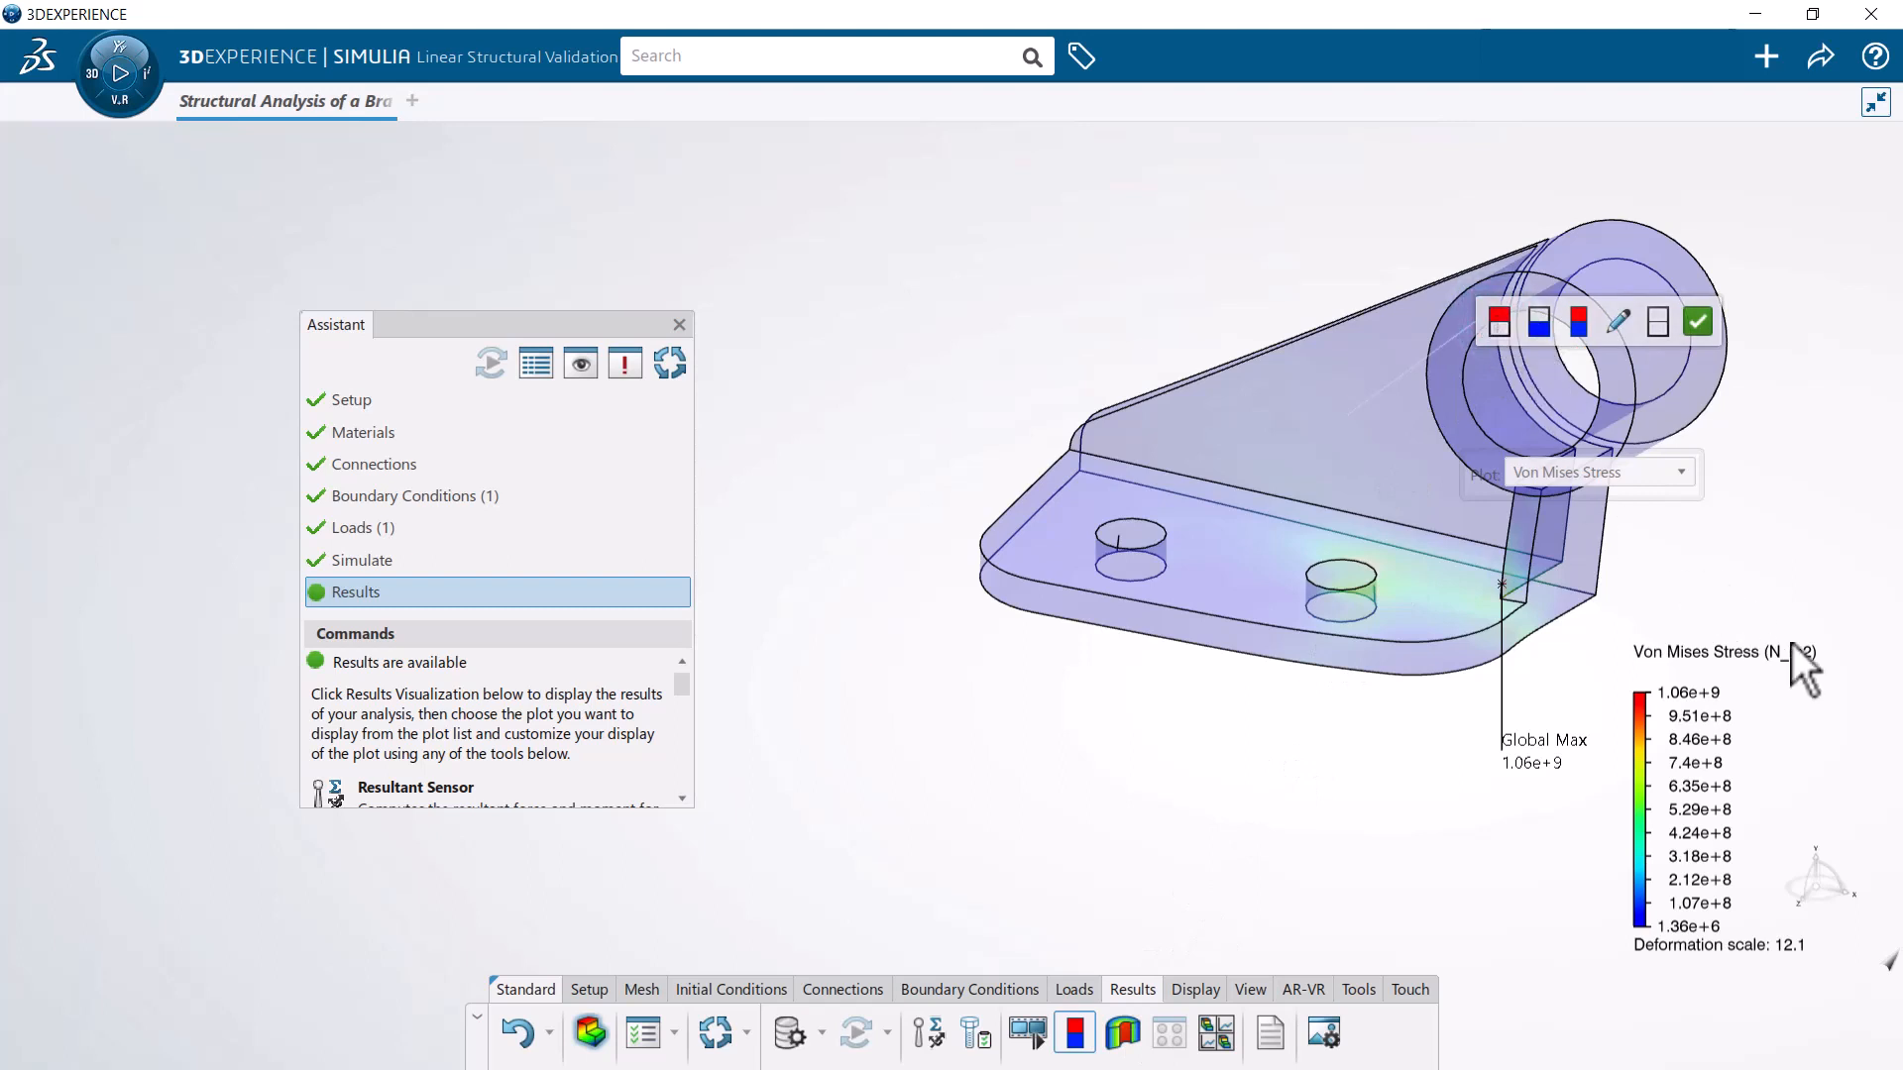
pyautogui.press('Escape')
# Step: Display the Displacement plot and animate it
pyautogui.moveTo(1387, 580)
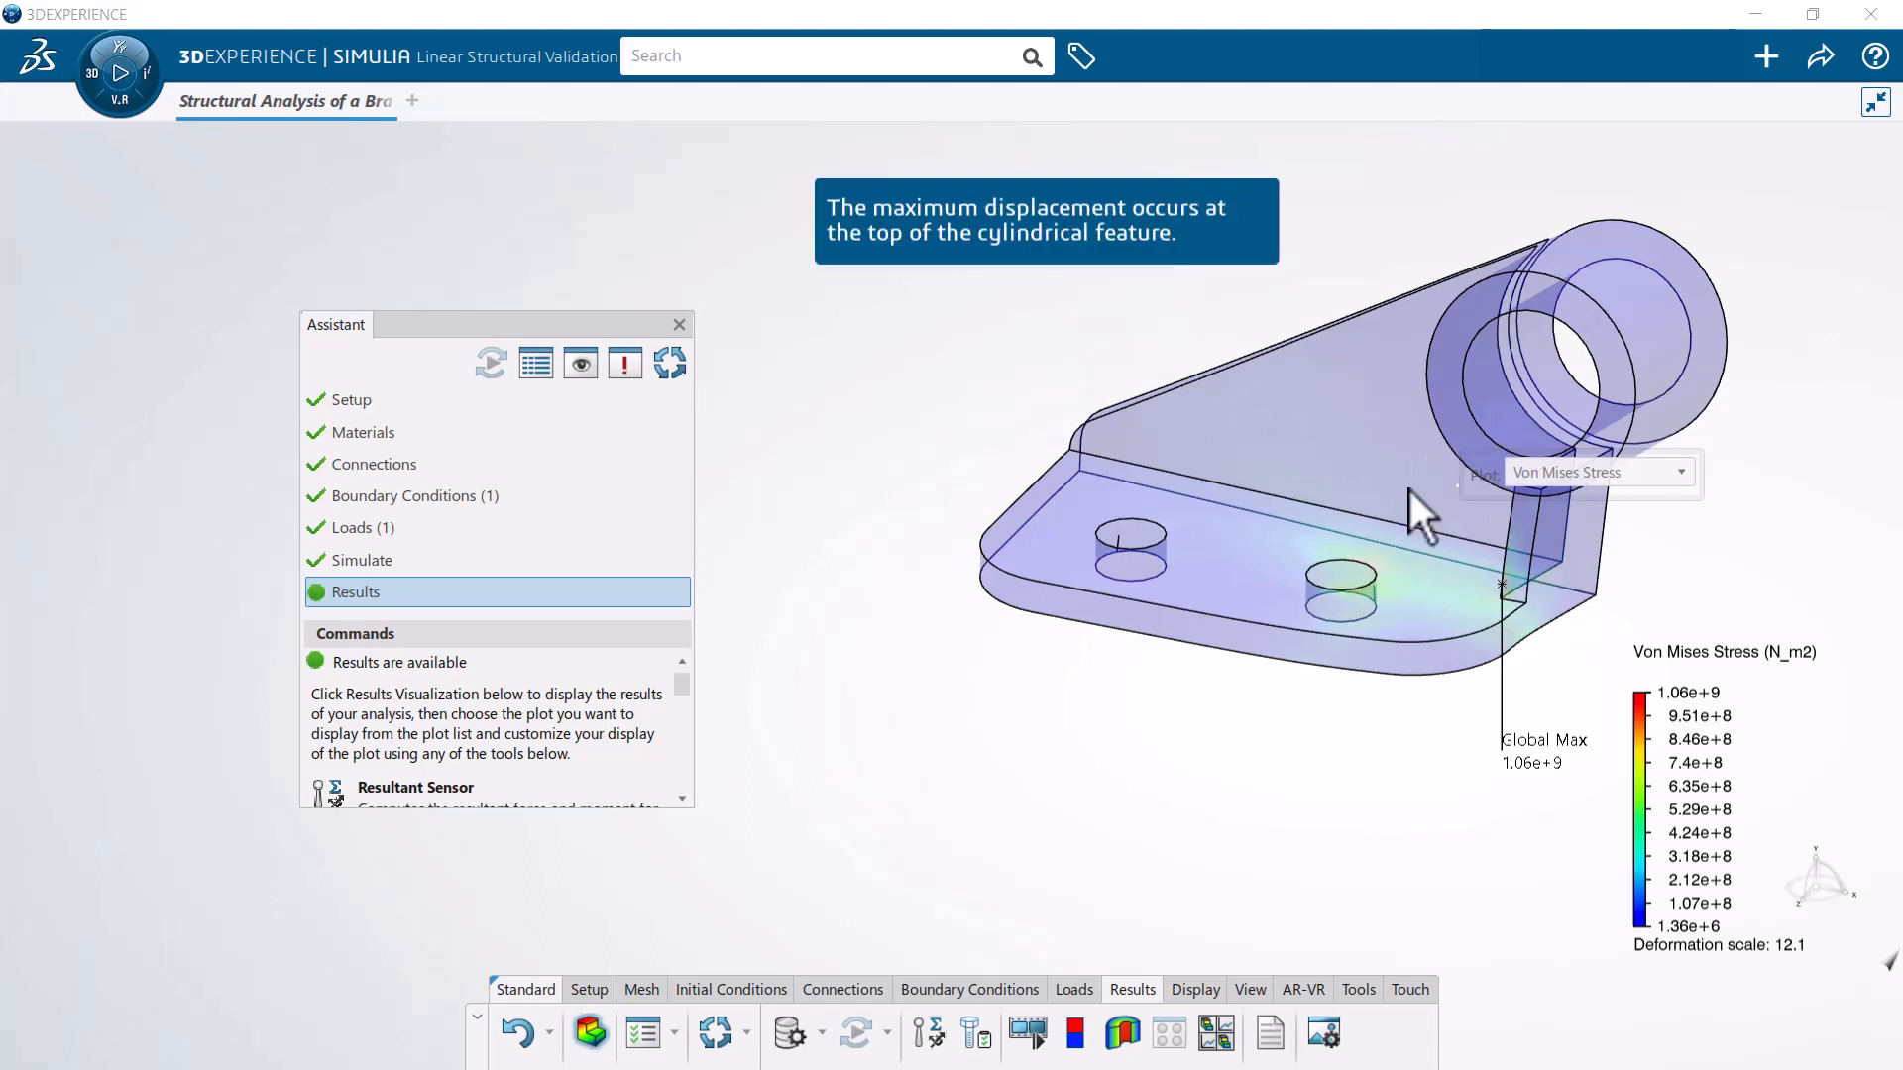
pyautogui.click(1569, 475)
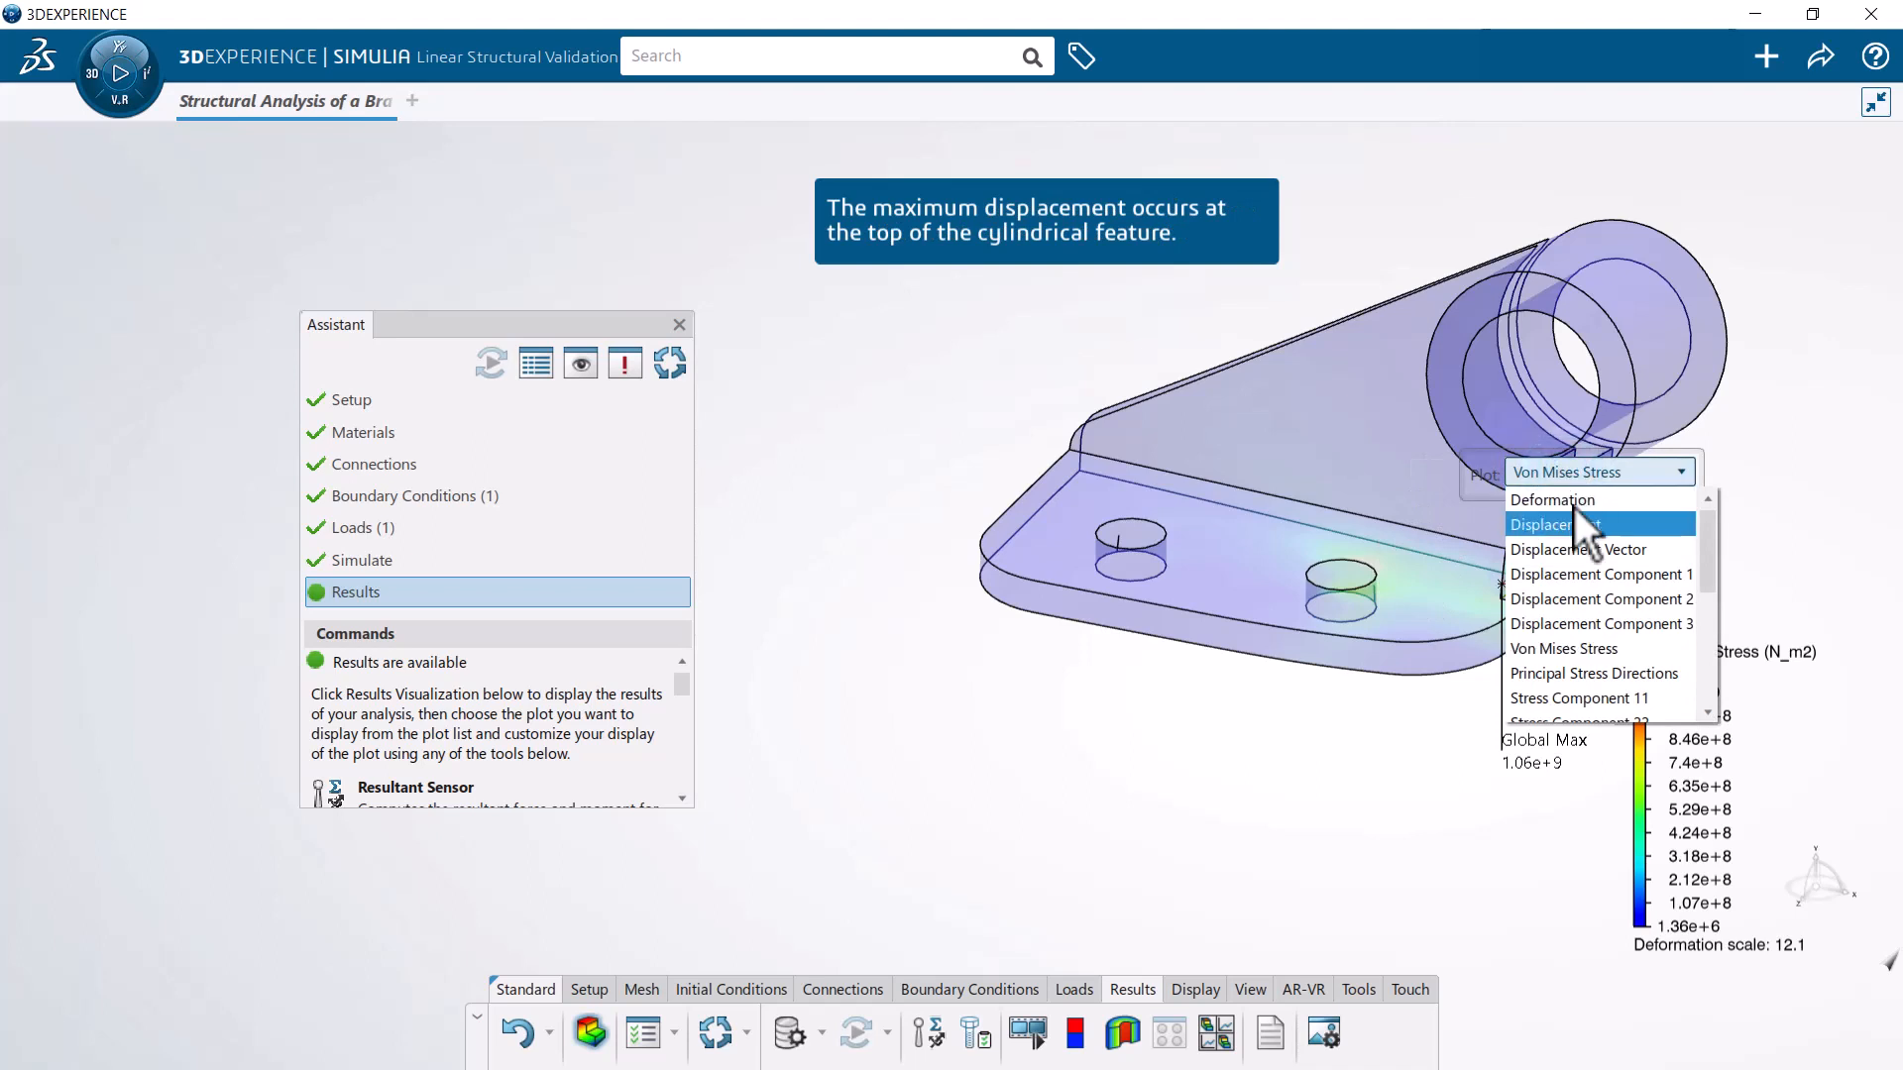
pyautogui.click(1577, 523)
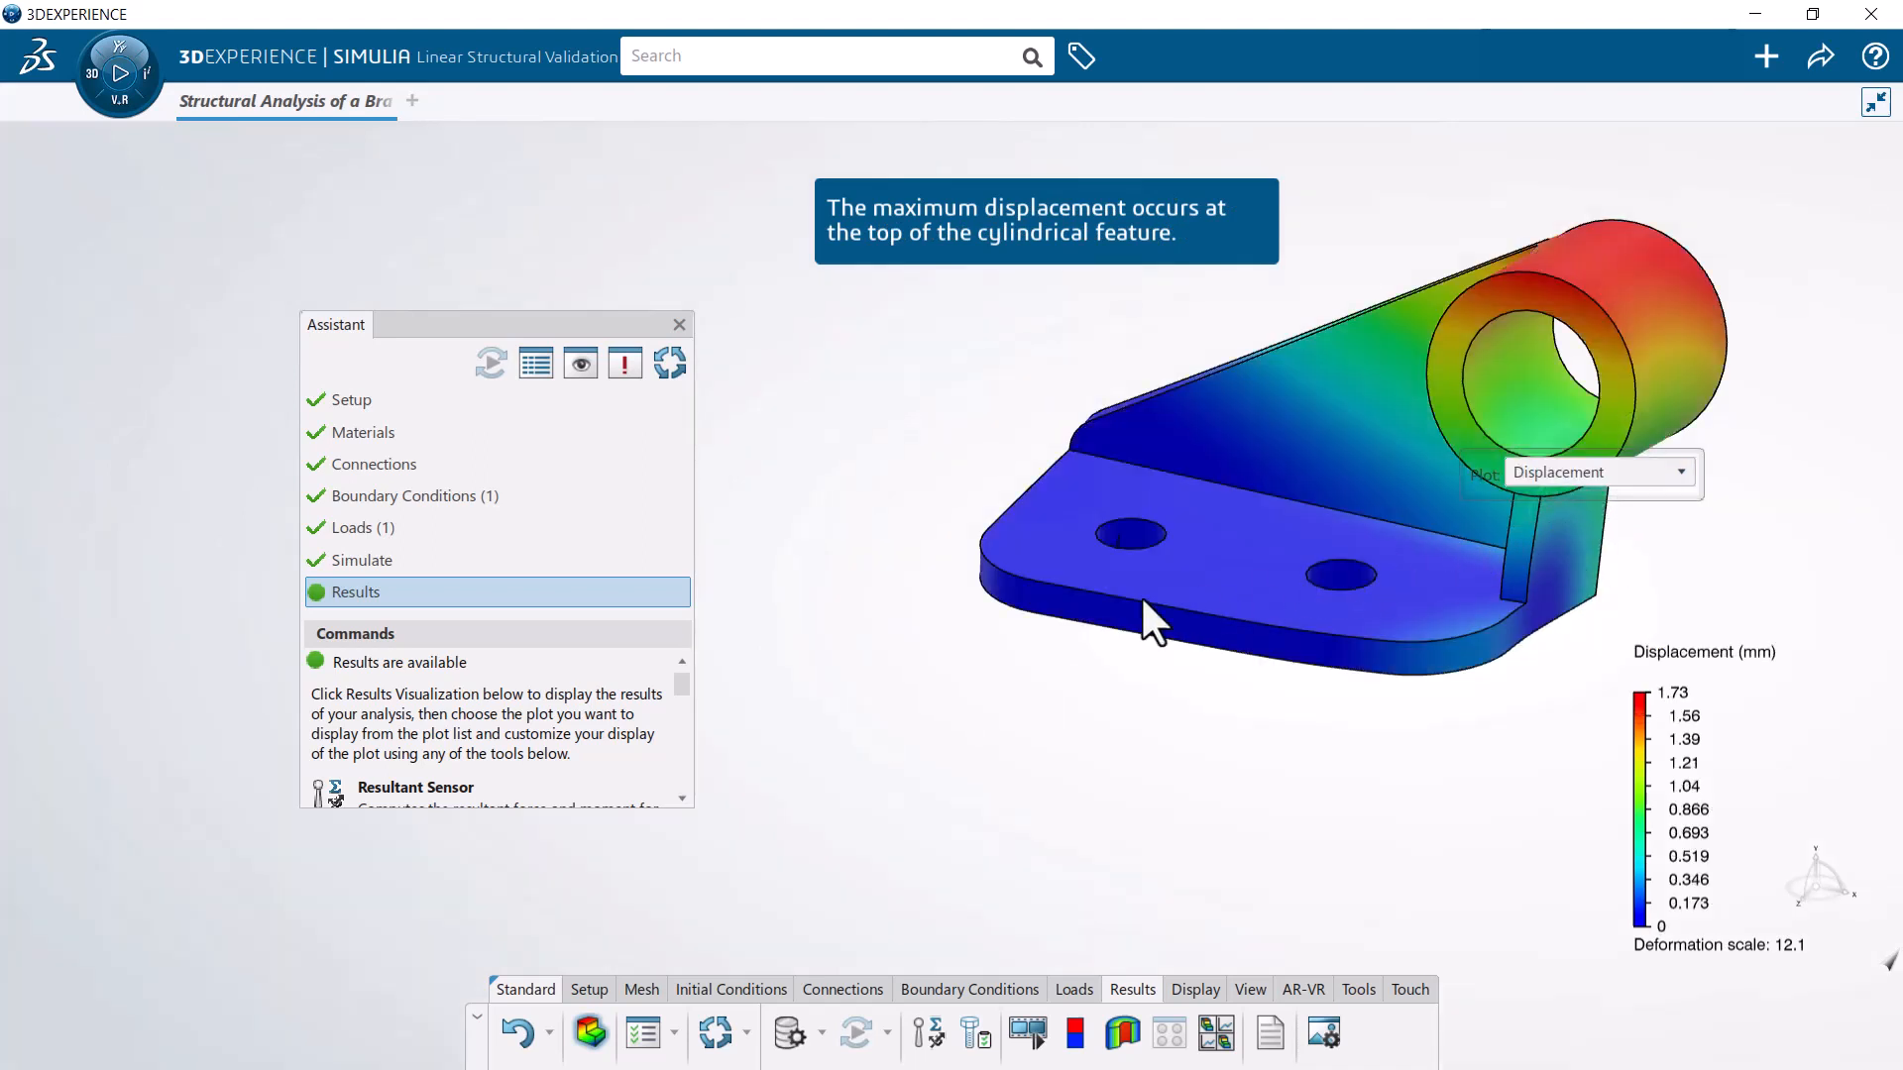
pyautogui.moveTo(686, 681); pyautogui.dragTo(691, 716)
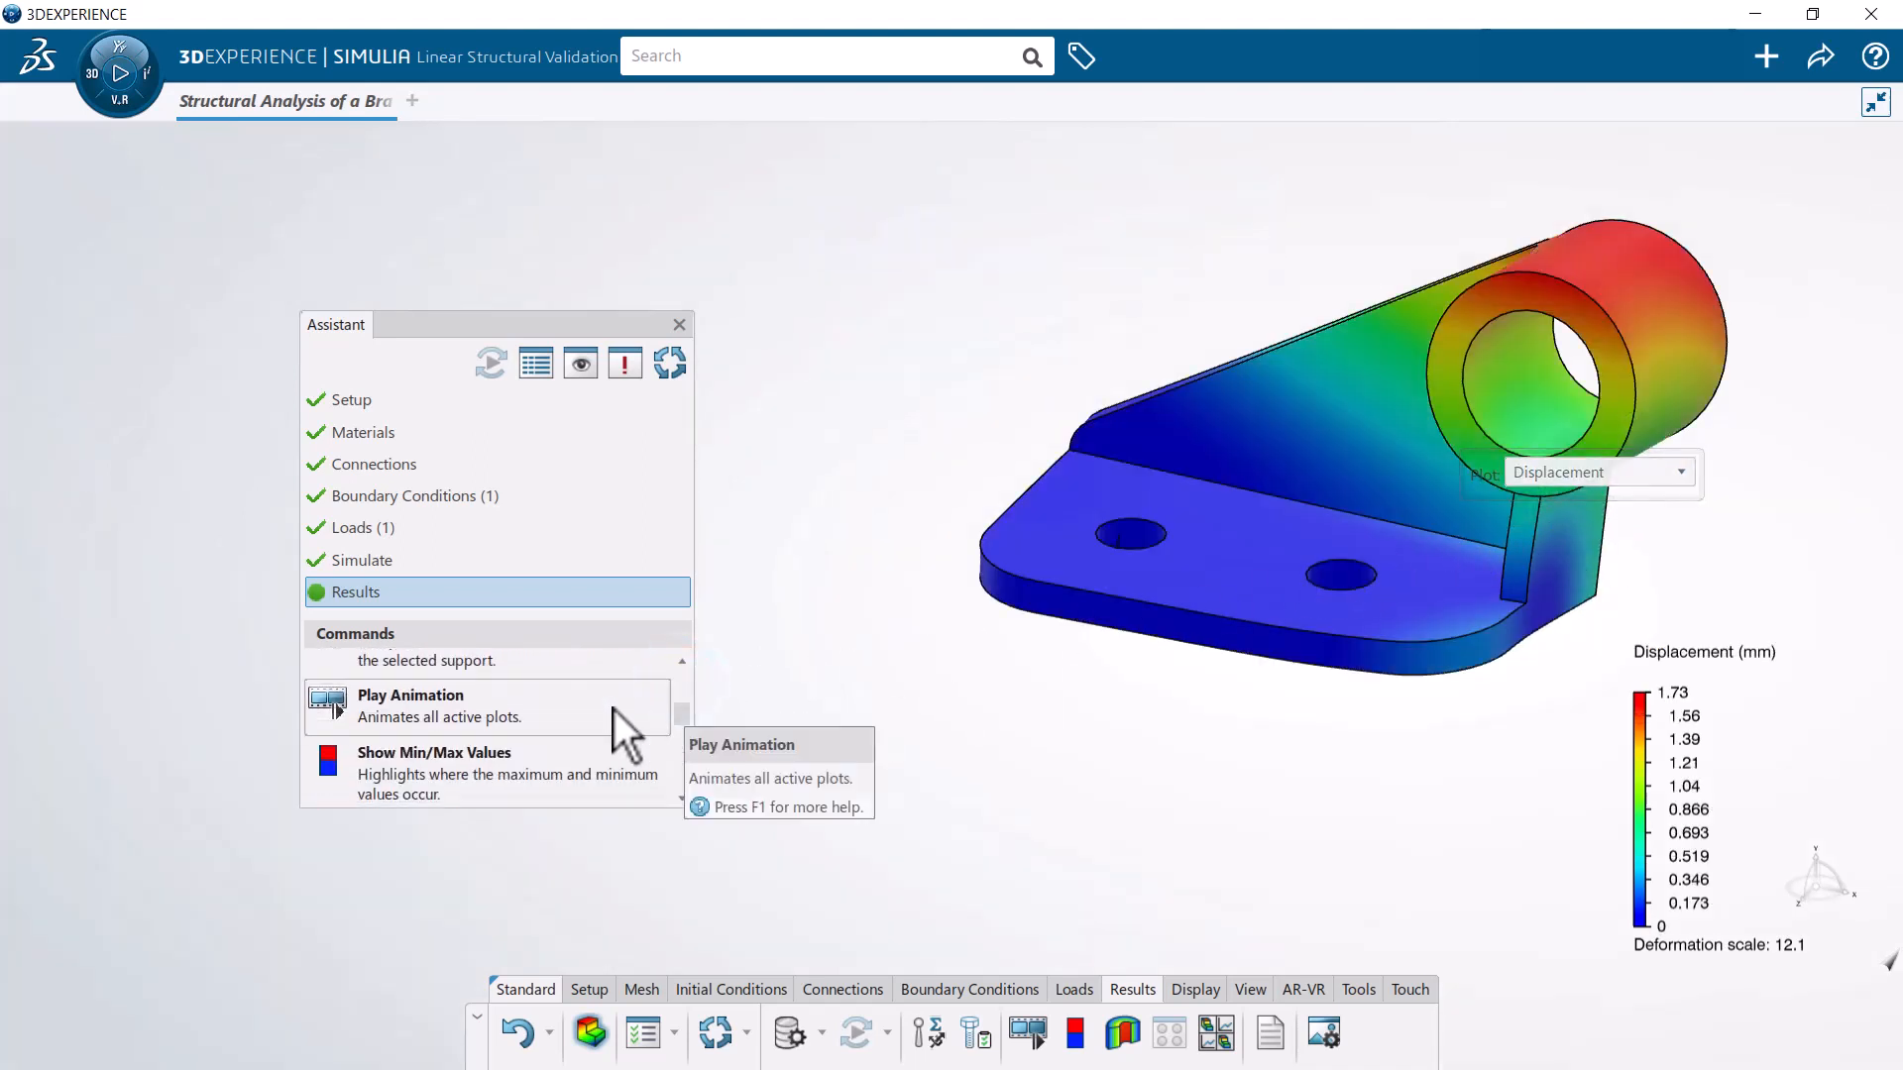
pyautogui.click(594, 709)
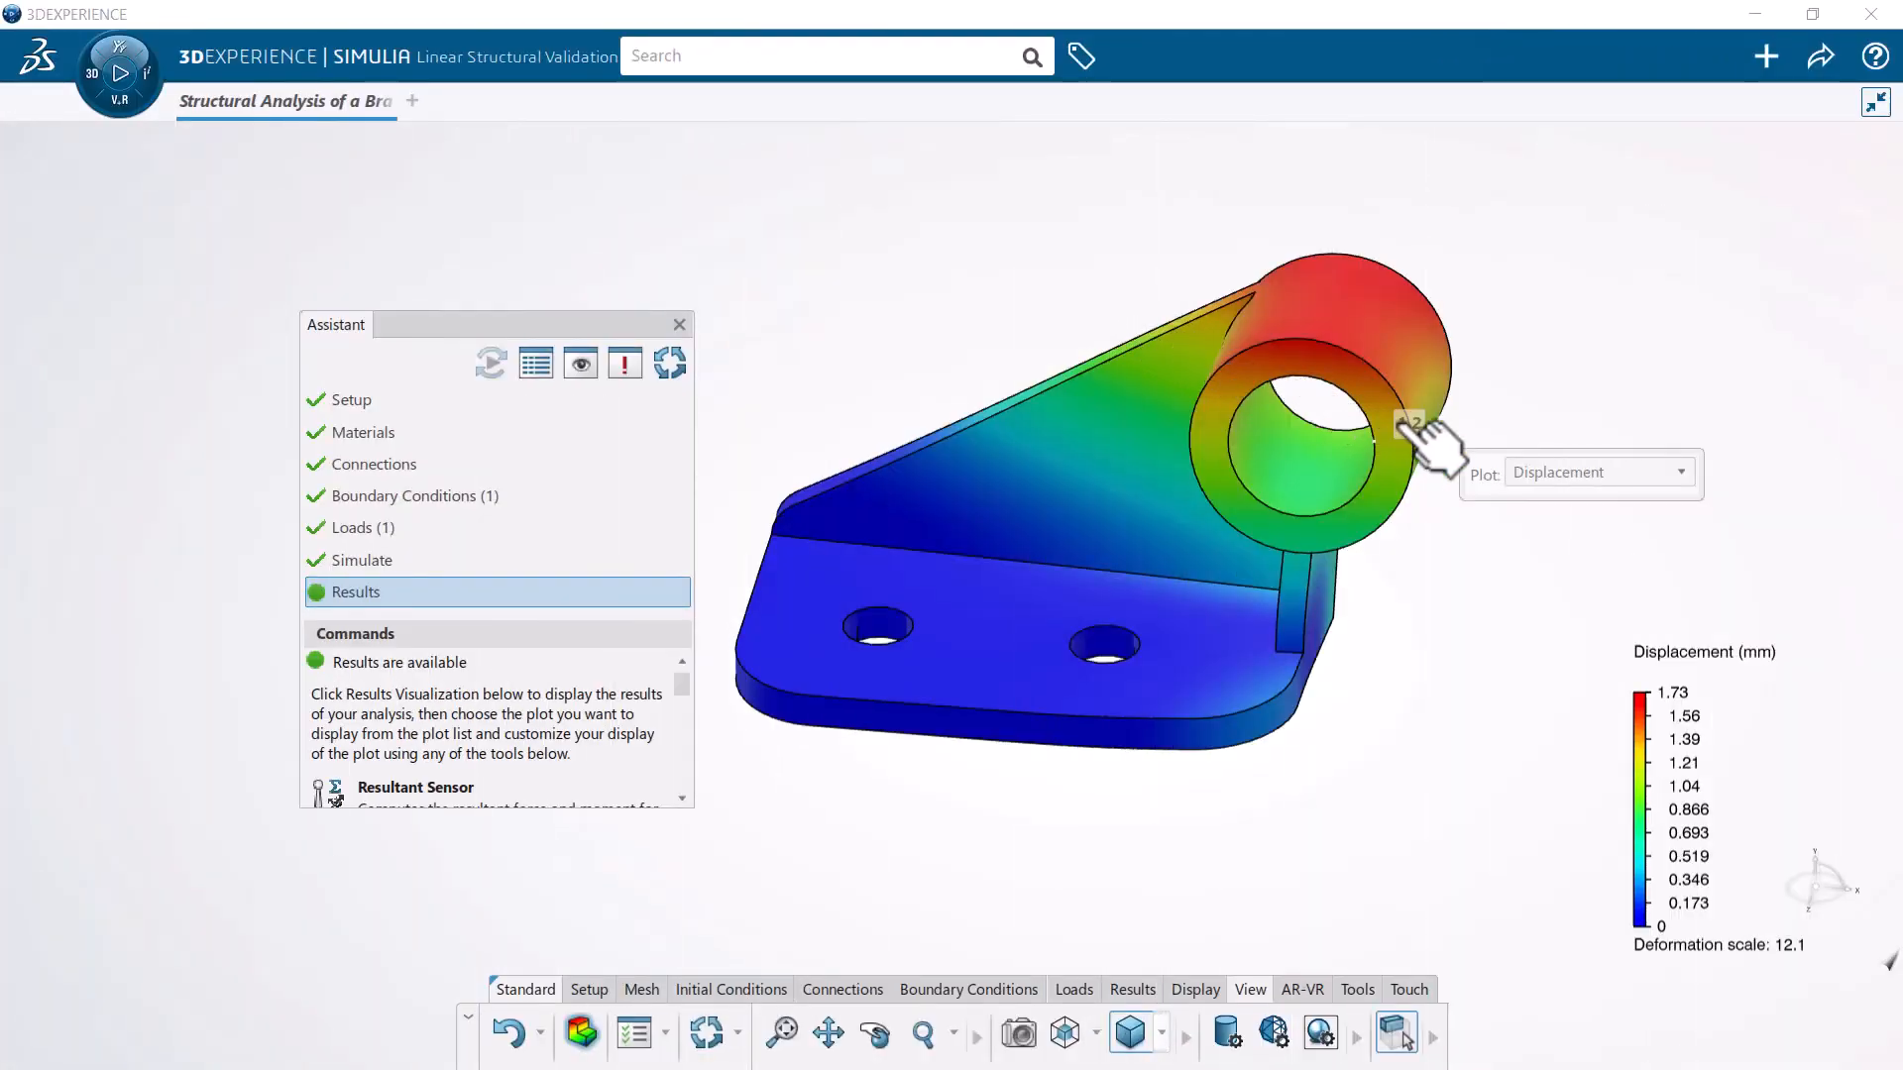
# Step: Display the Factor of Safety plot of the bracket
pyautogui.click(1533, 472)
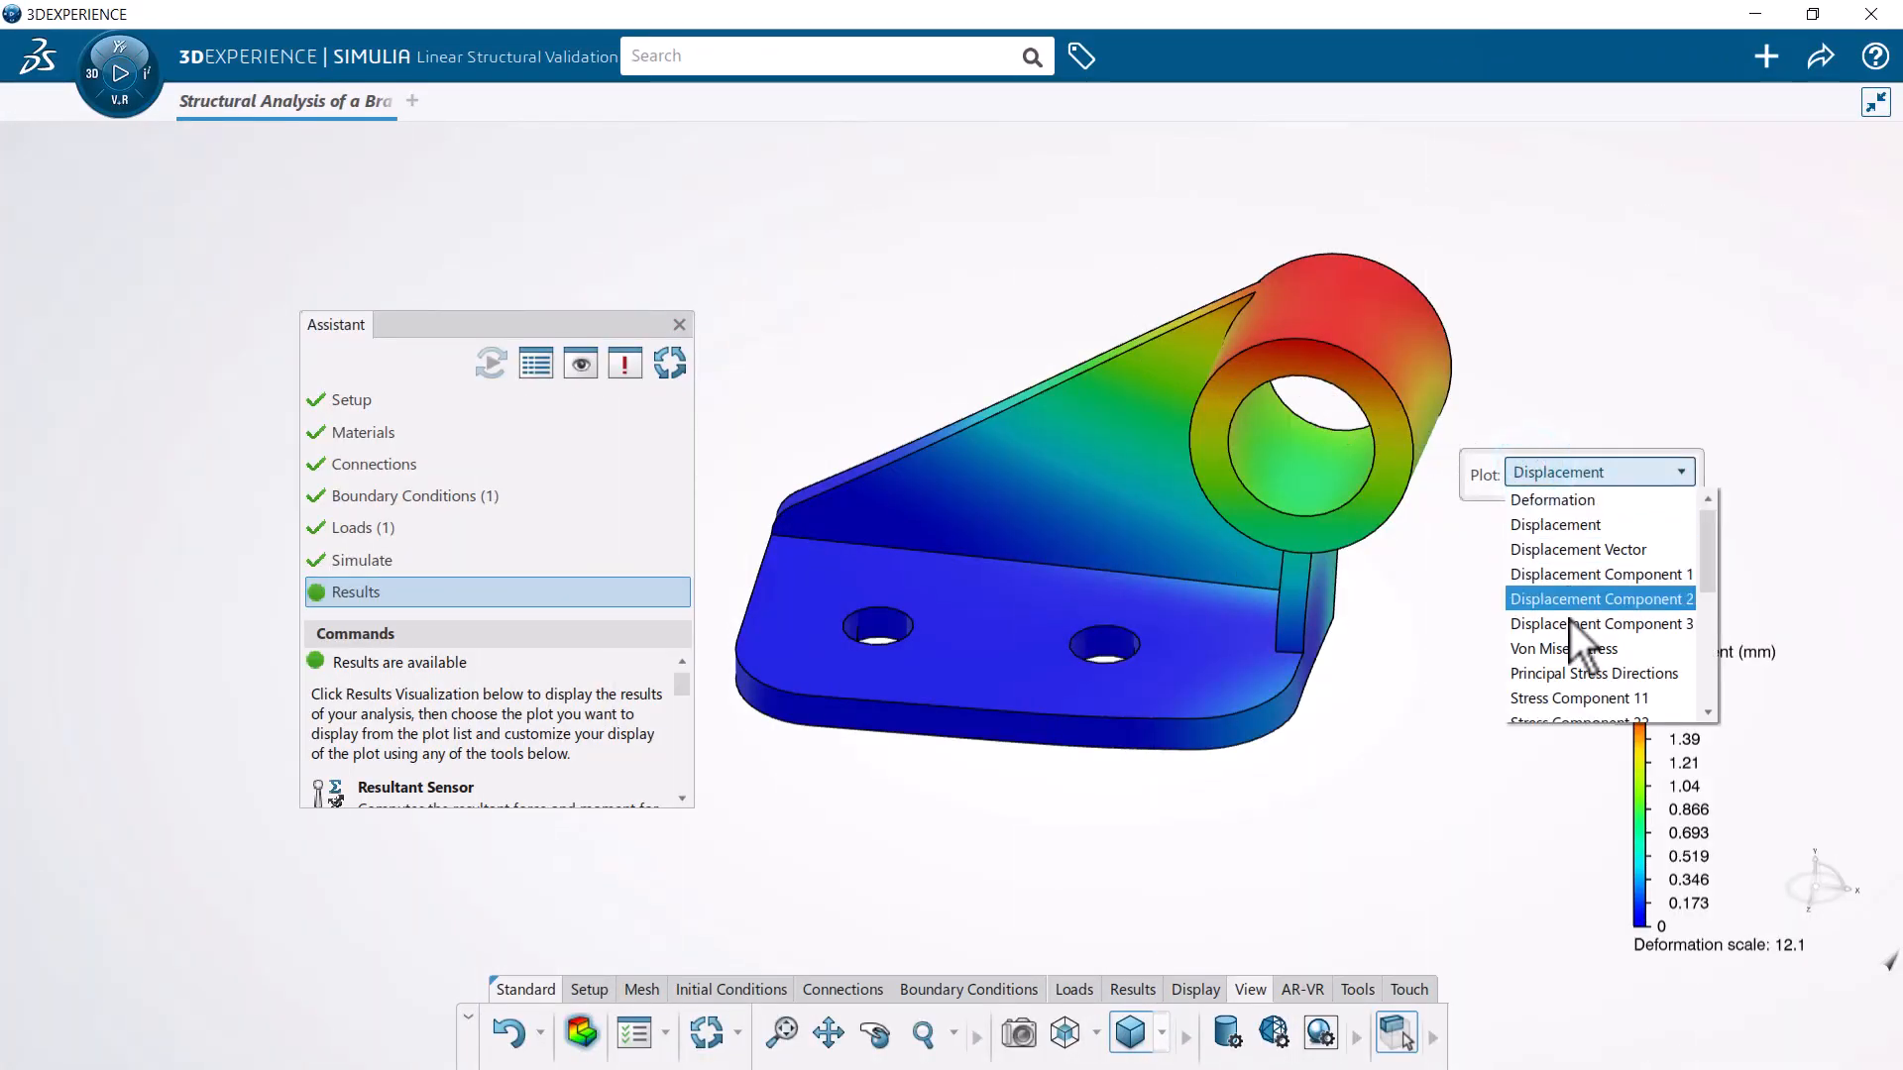
pyautogui.scroll(-1, 1569, 621)
pyautogui.scroll(-2, 1570, 620)
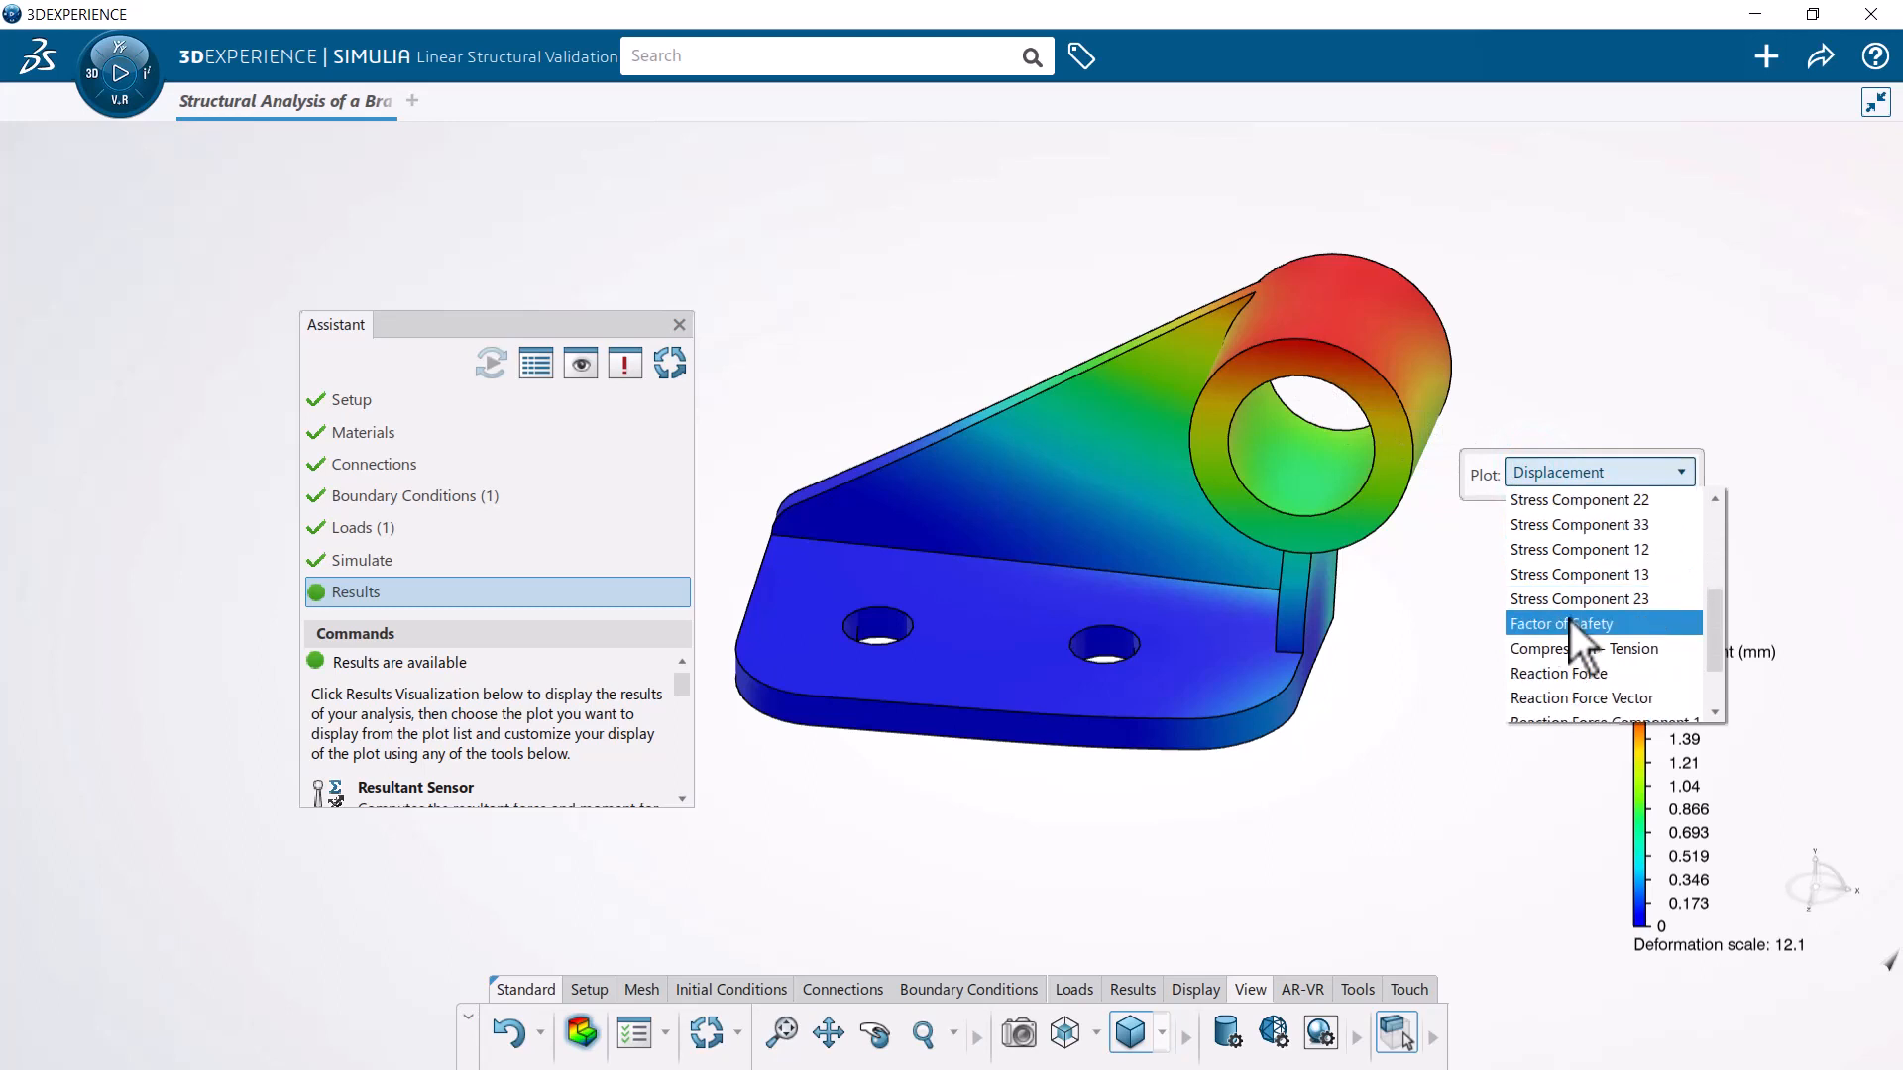
pyautogui.click(1570, 621)
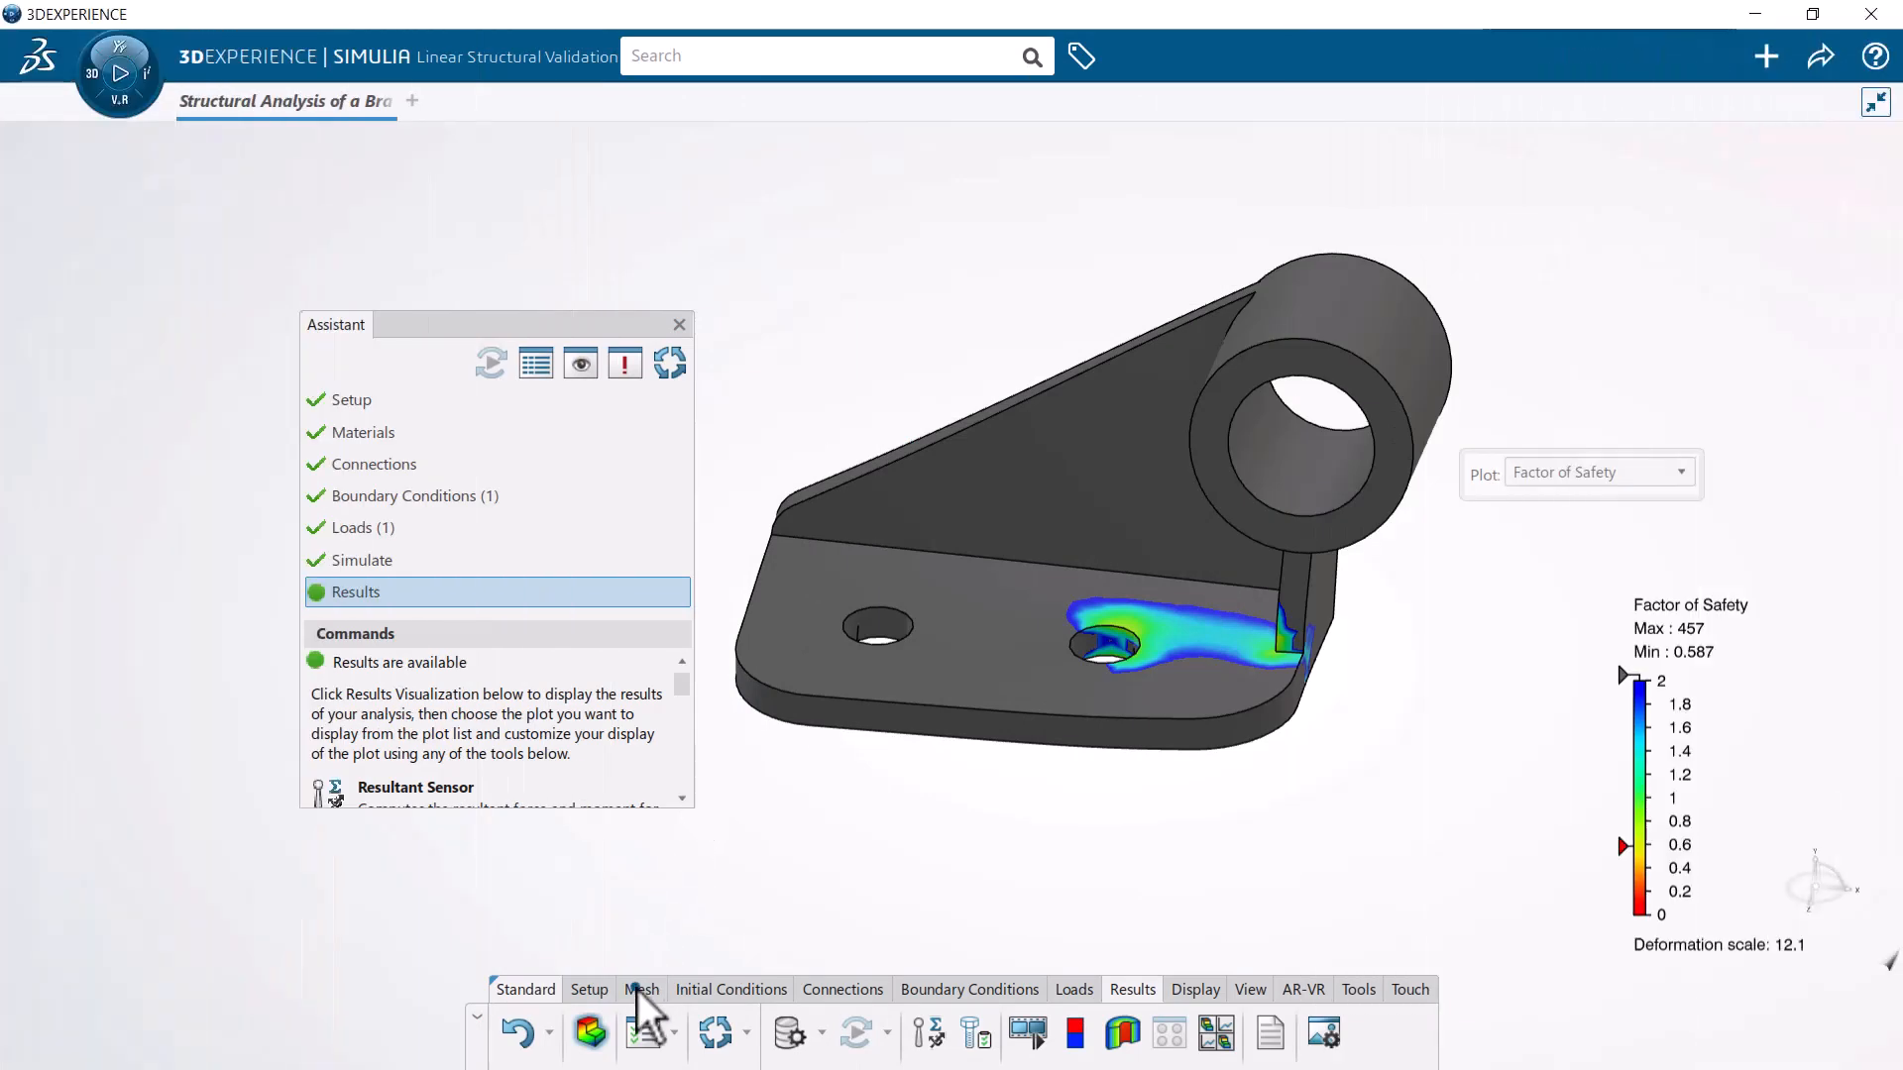
# Step: Return to the Simulate stage and set the mesh element size of the bracket's body to 5 mm in the Mesh Specifications
pyautogui.click(638, 990)
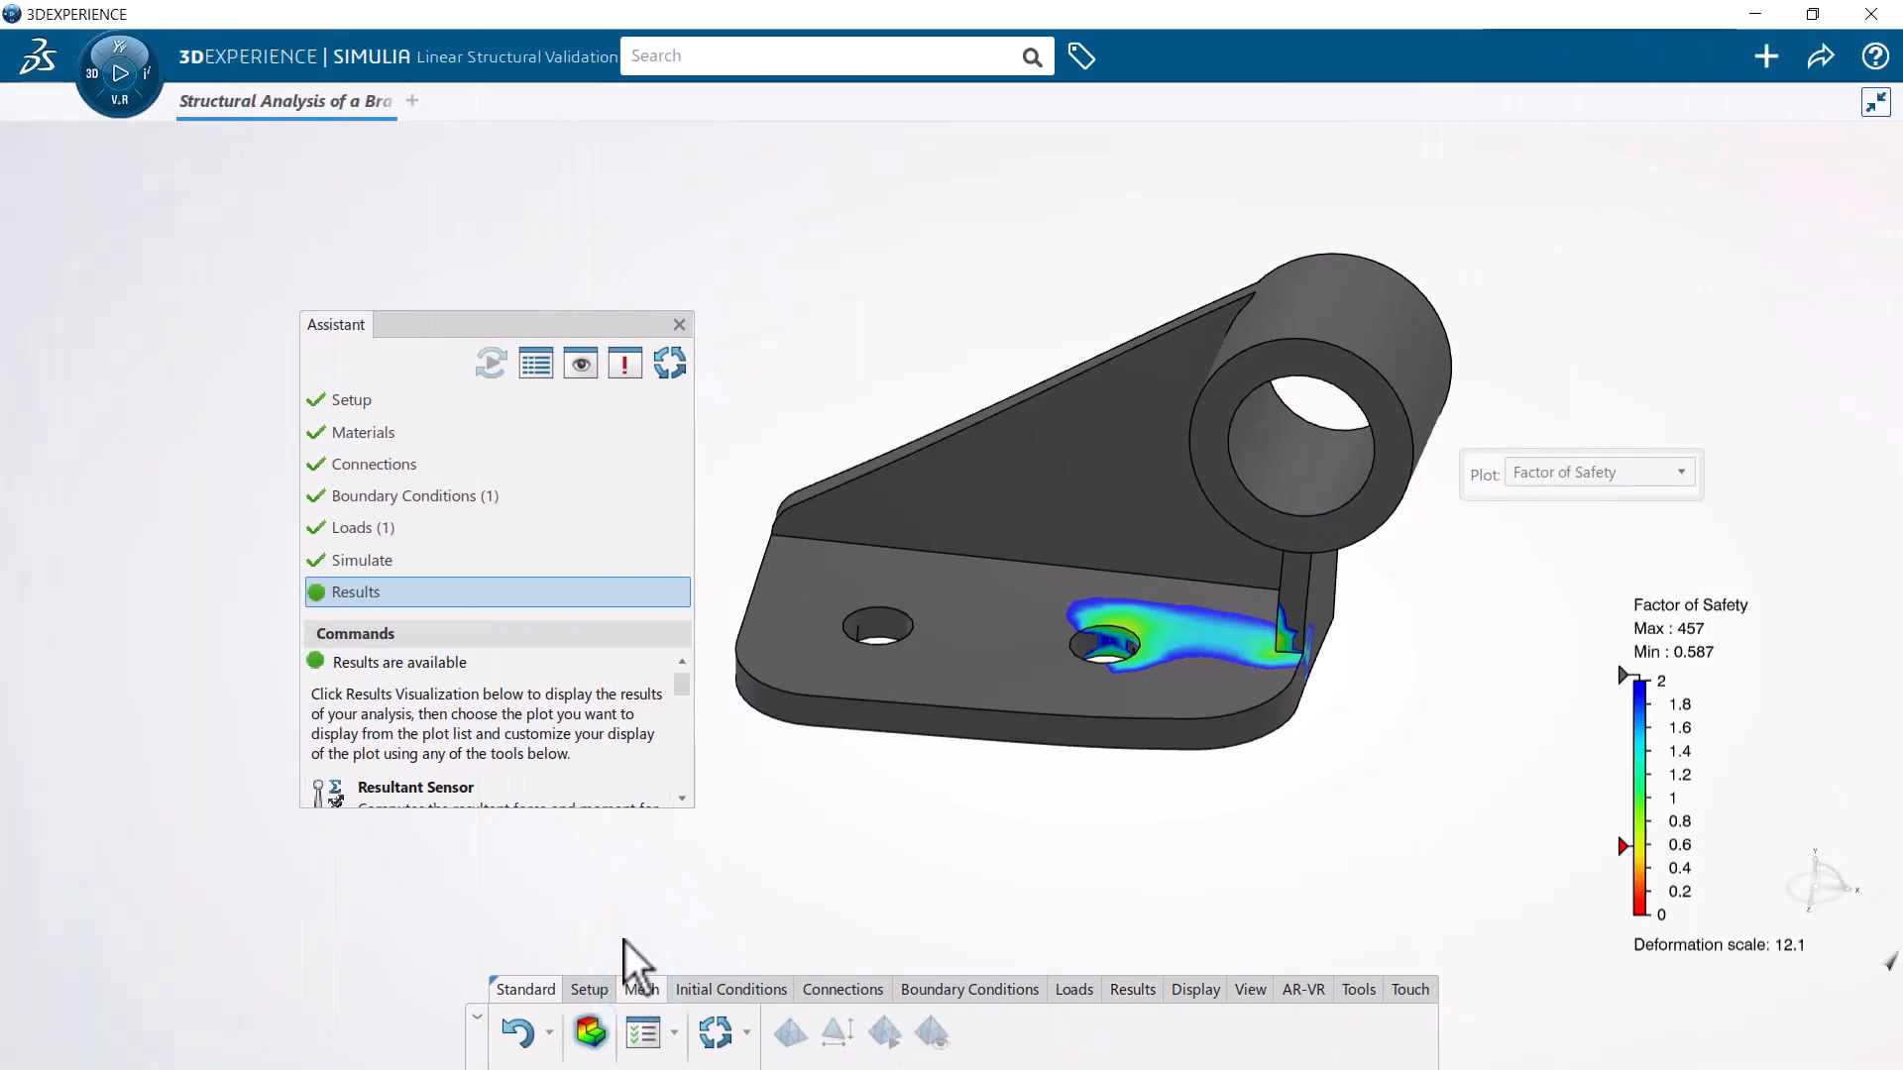
pyautogui.click(528, 567)
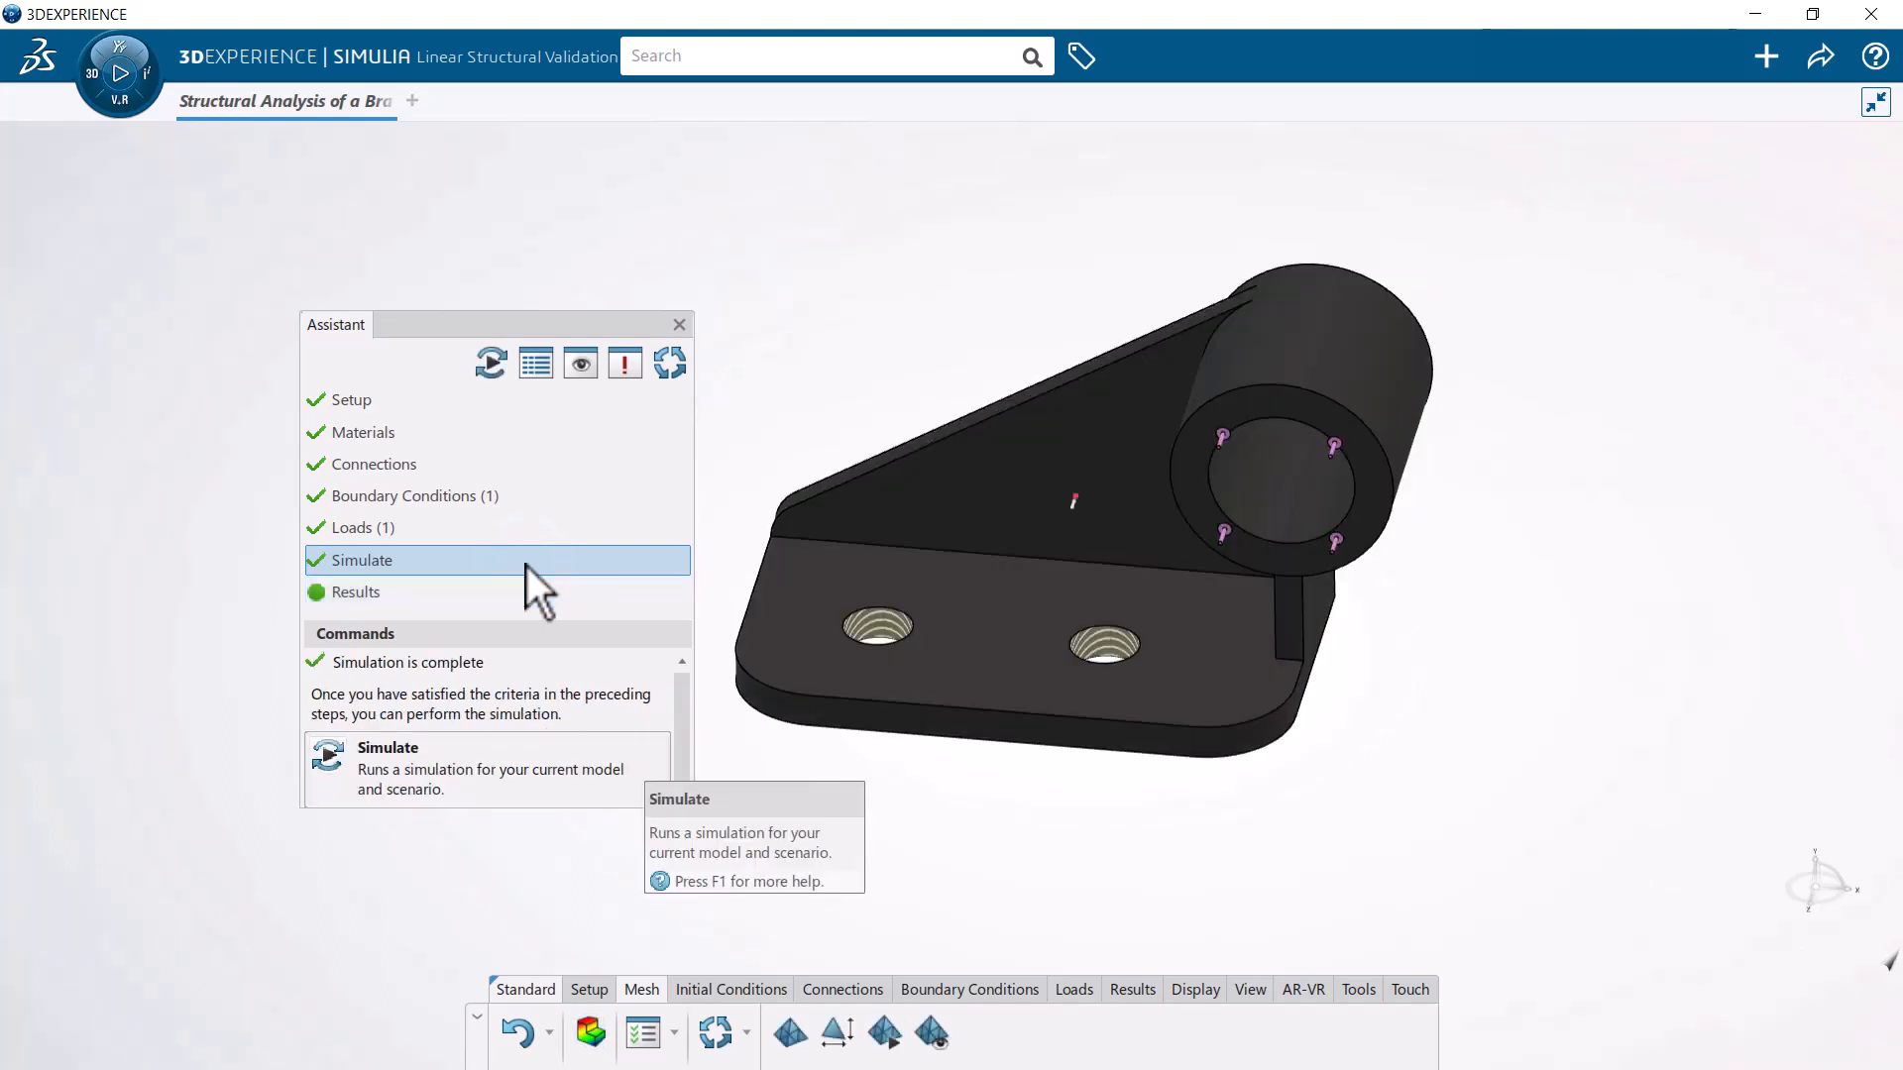
pyautogui.click(790, 1034)
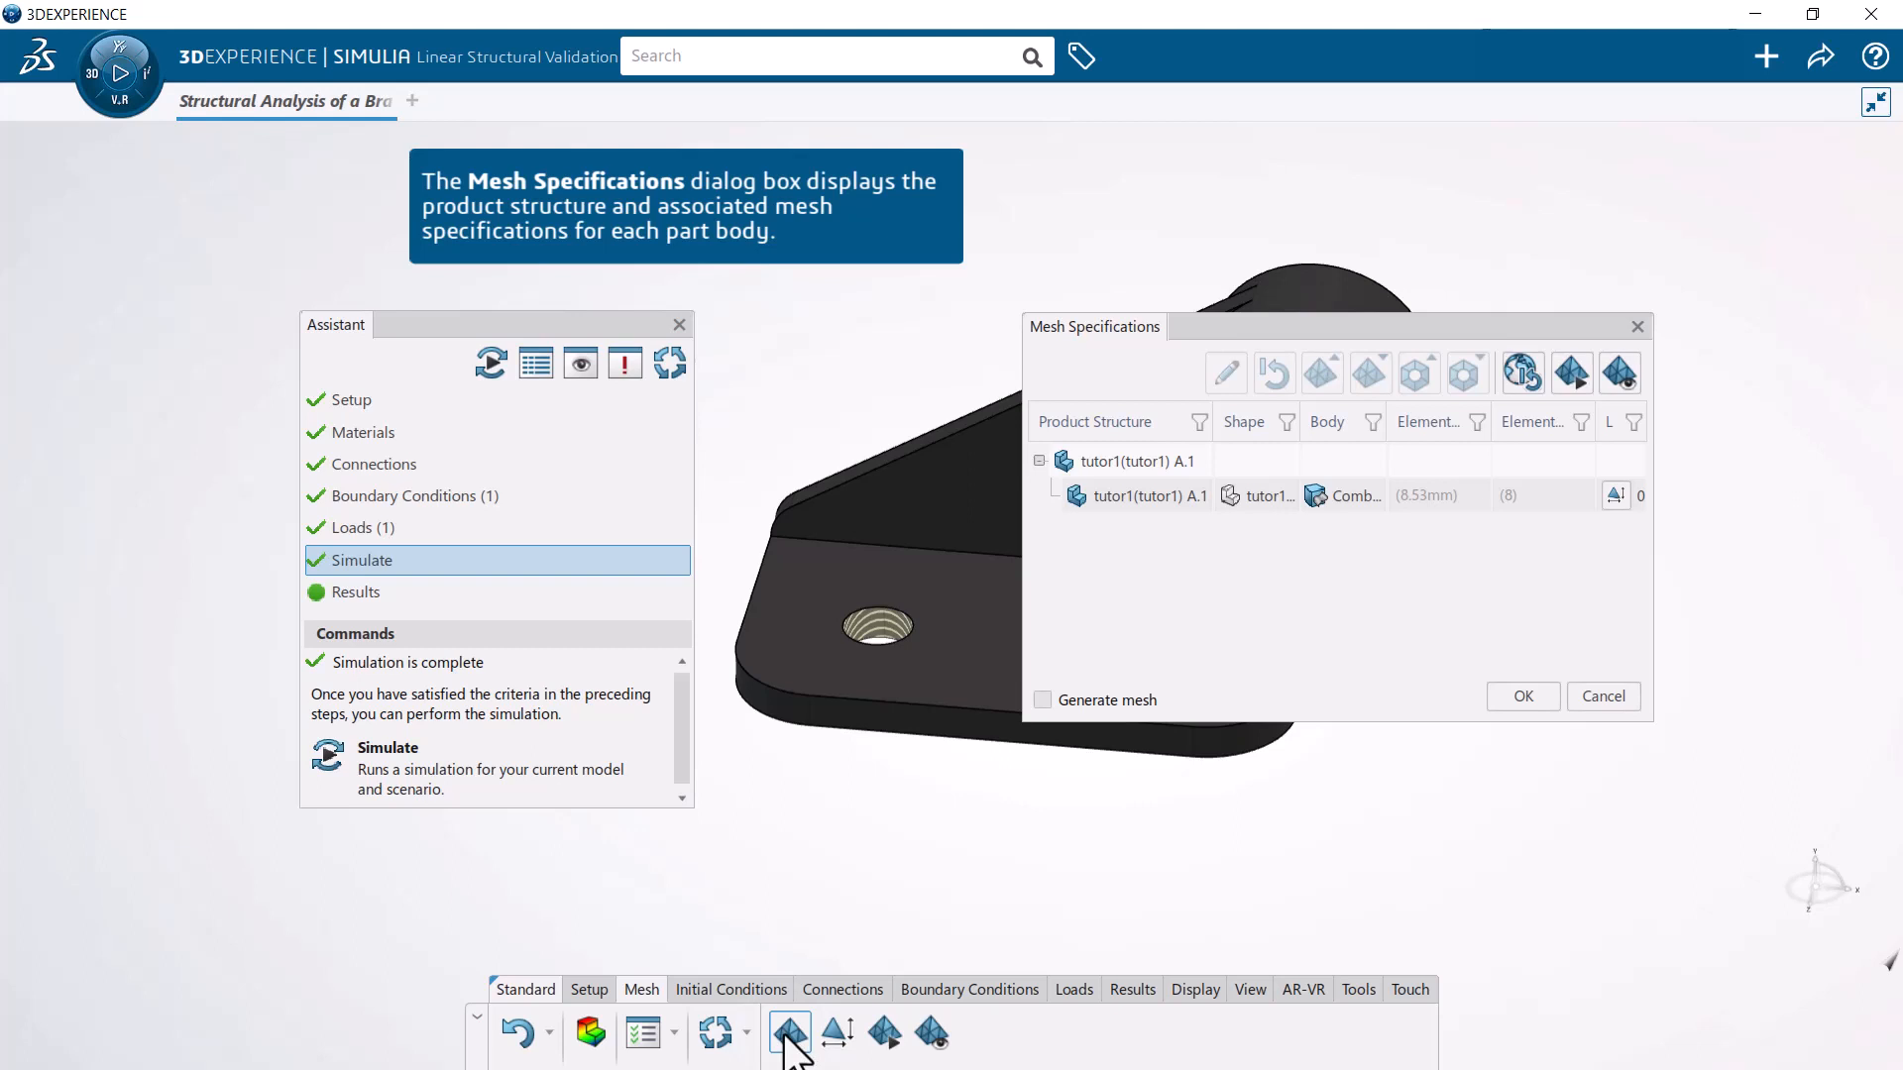
pyautogui.click(1333, 499)
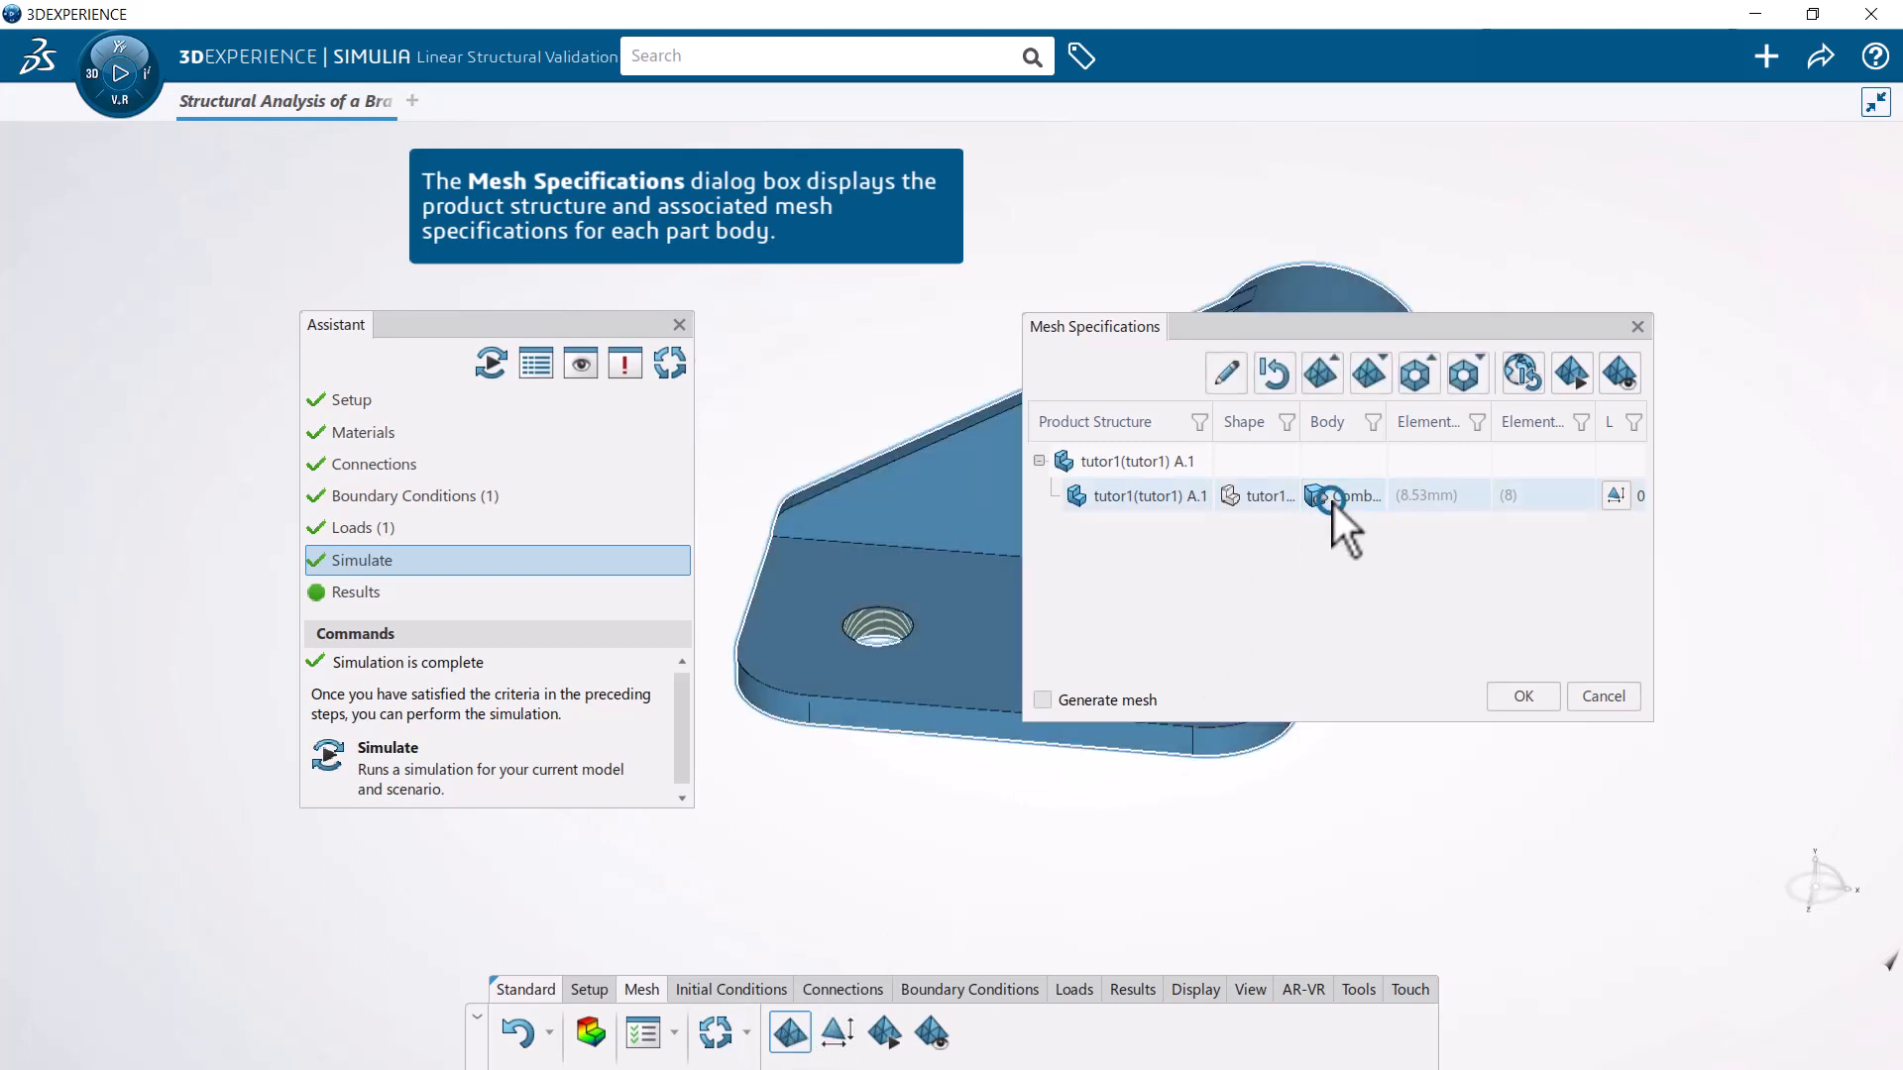
pyautogui.click(1223, 377)
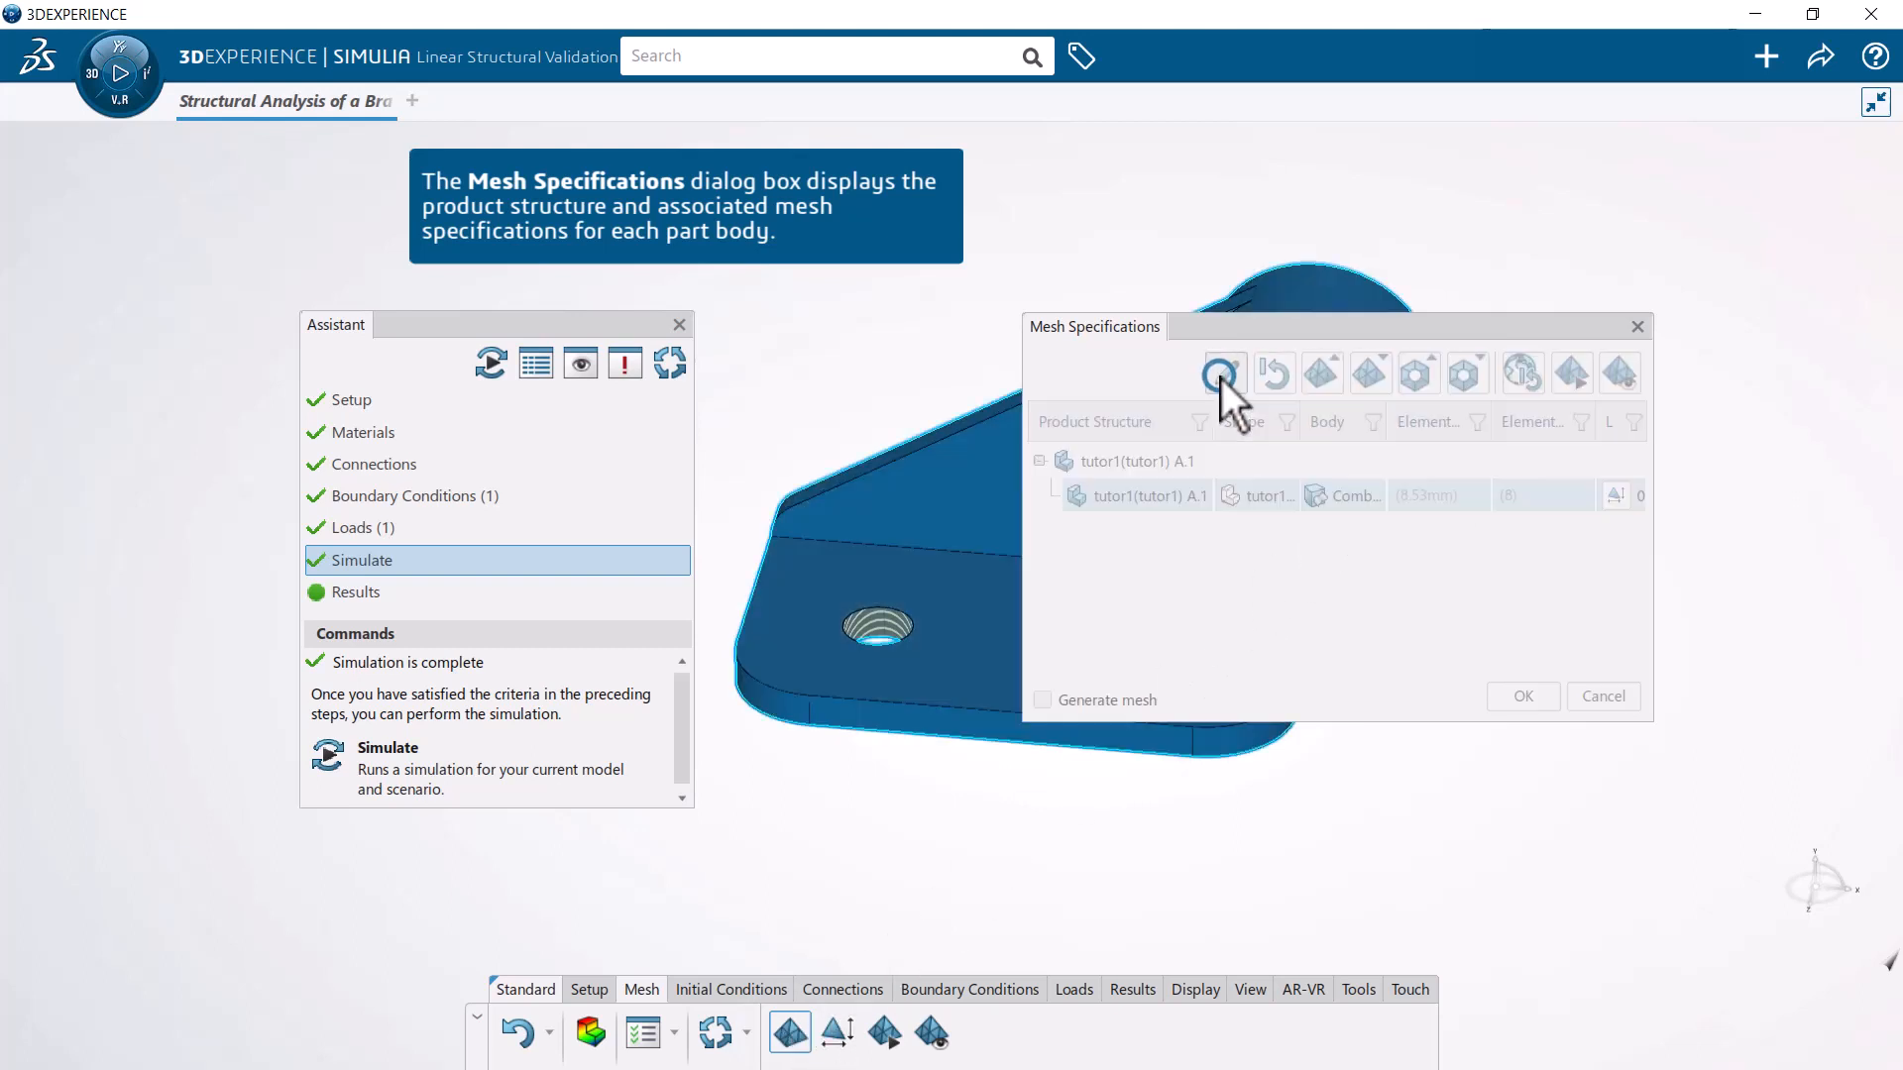
pyautogui.doubleClick(1001, 593)
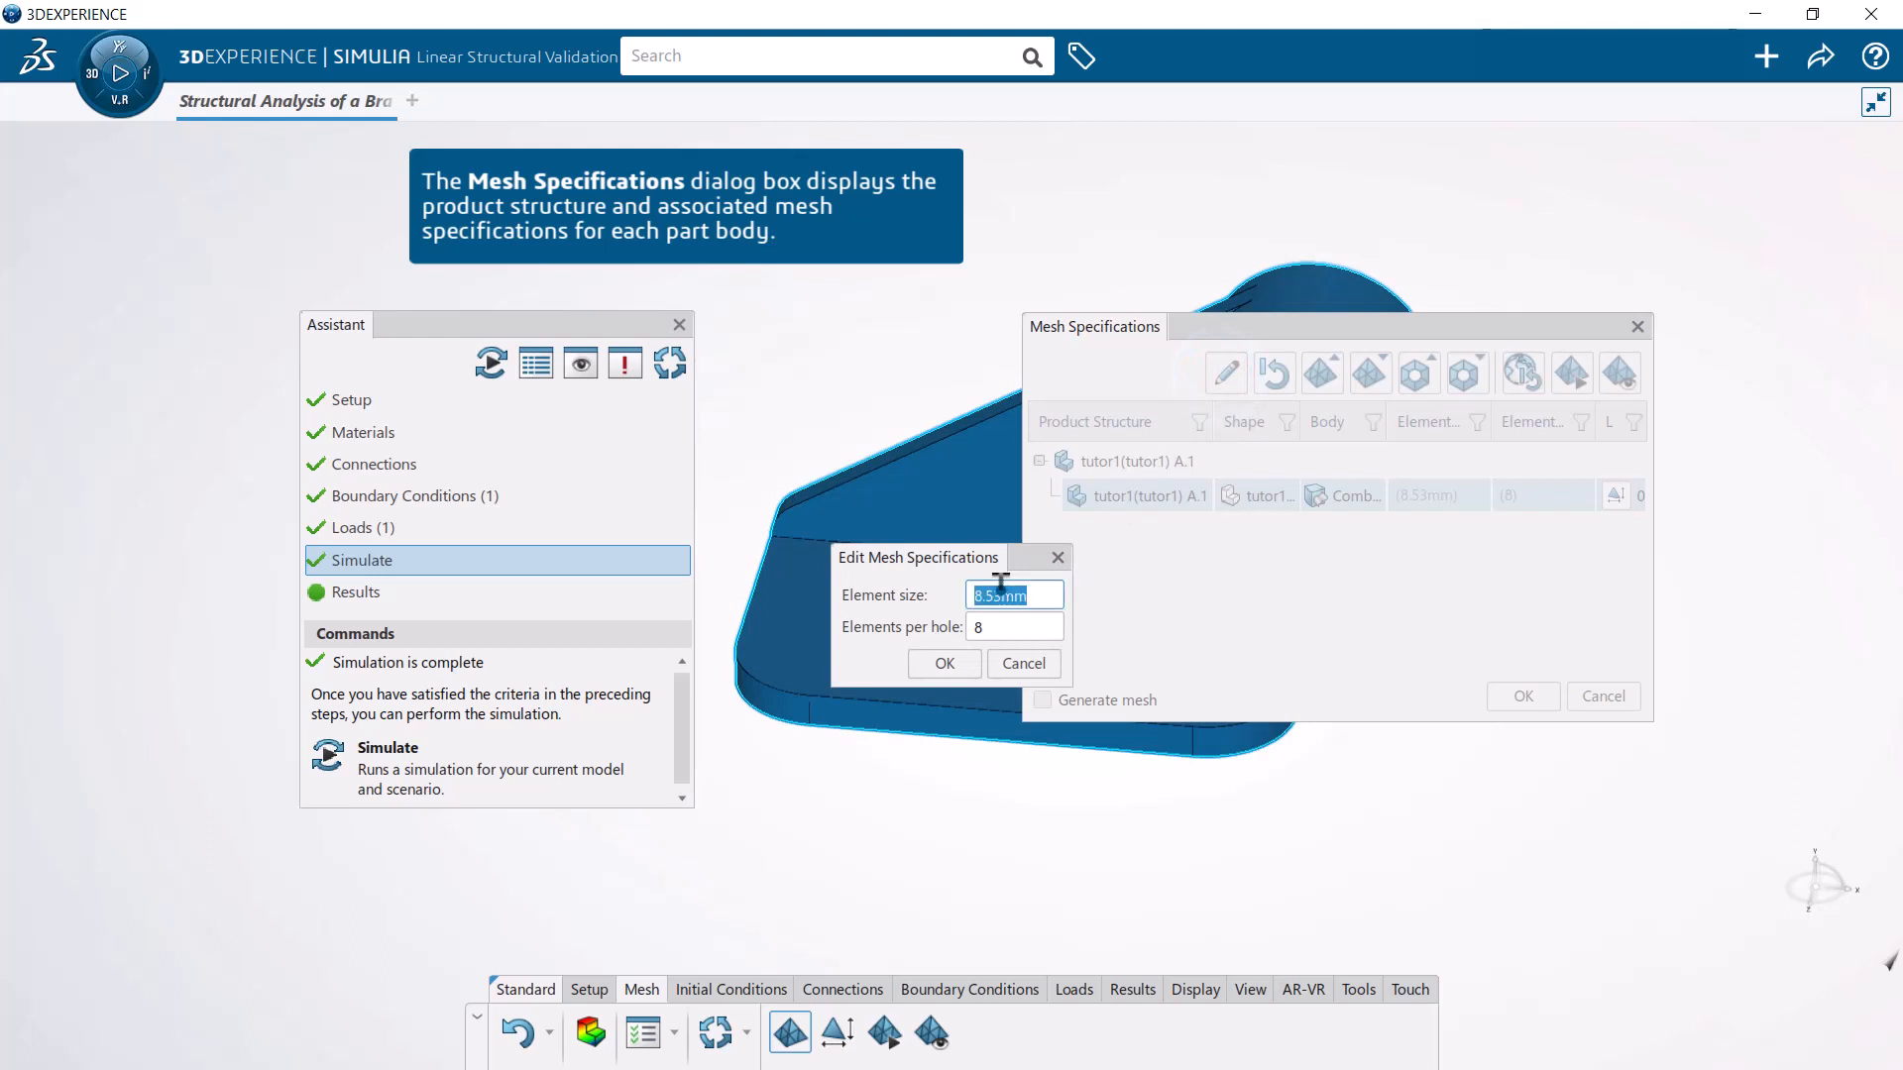
pyautogui.write('5mm')
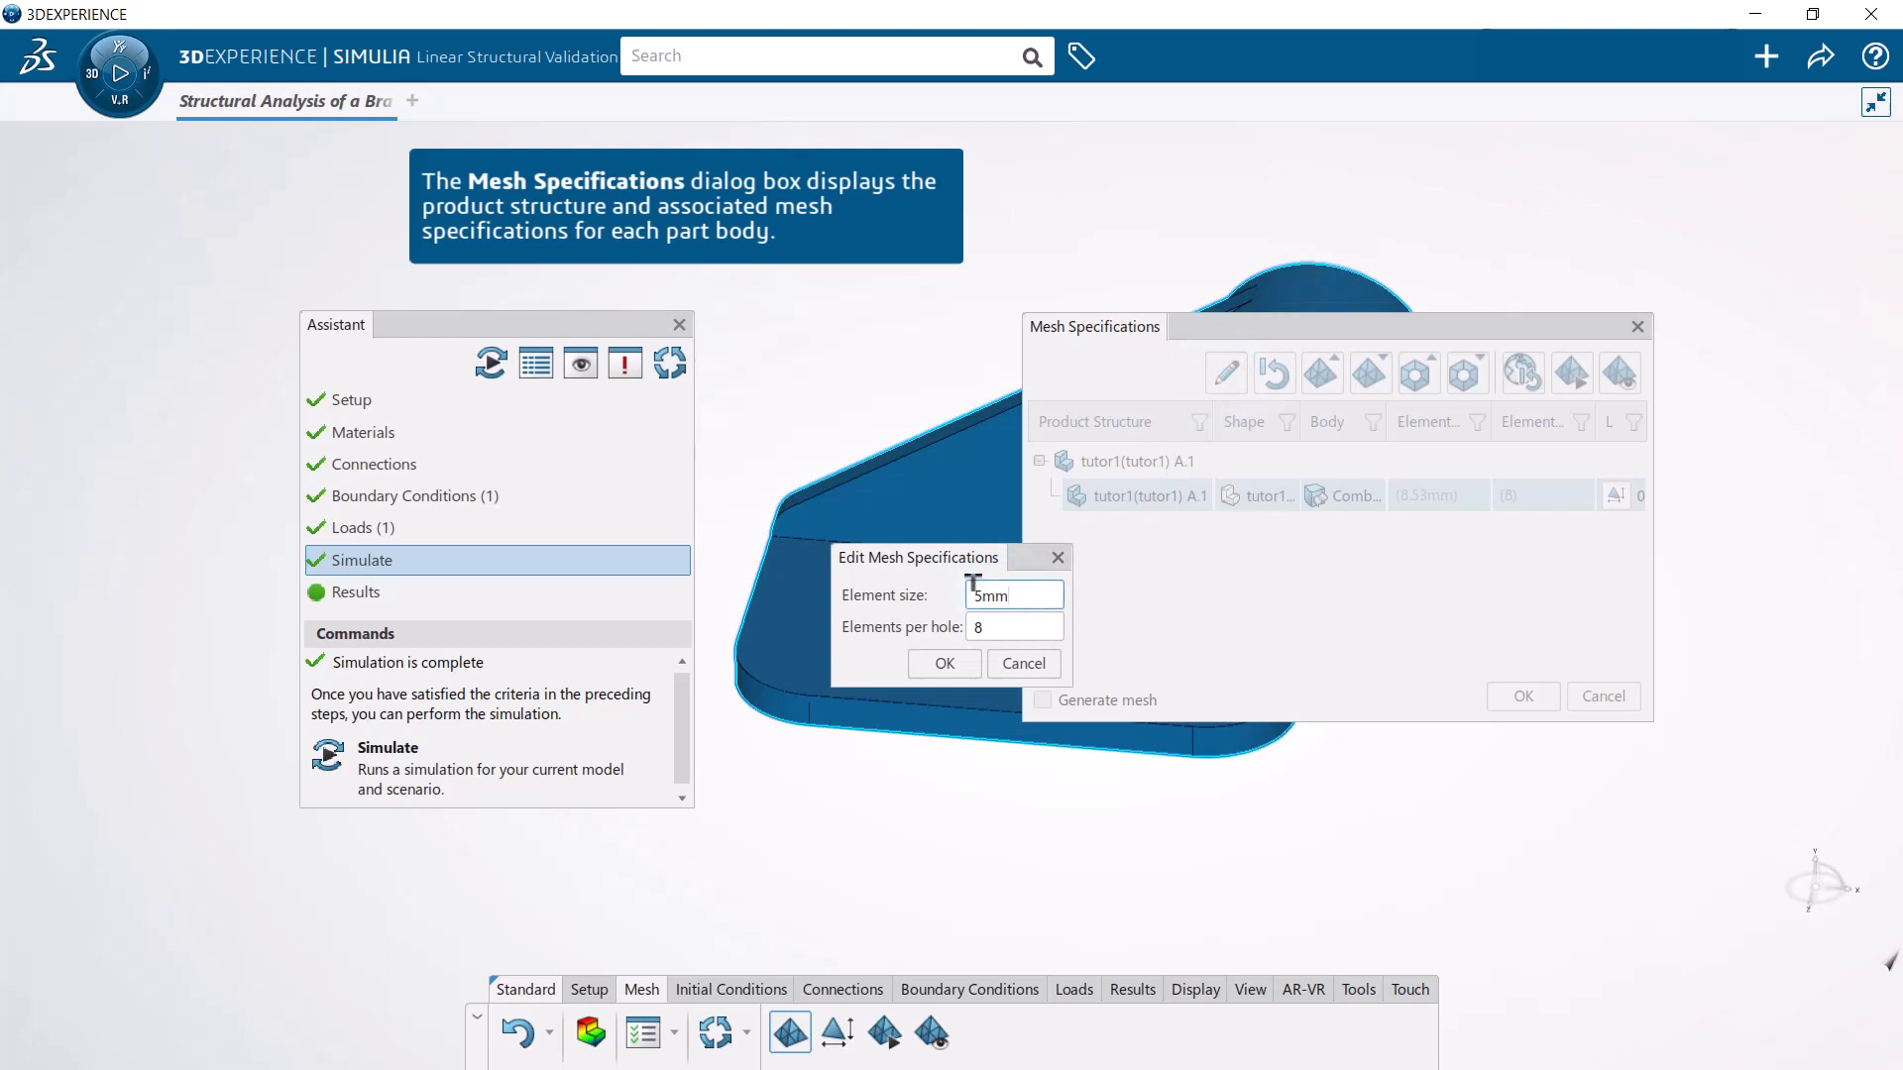
pyautogui.click(957, 655)
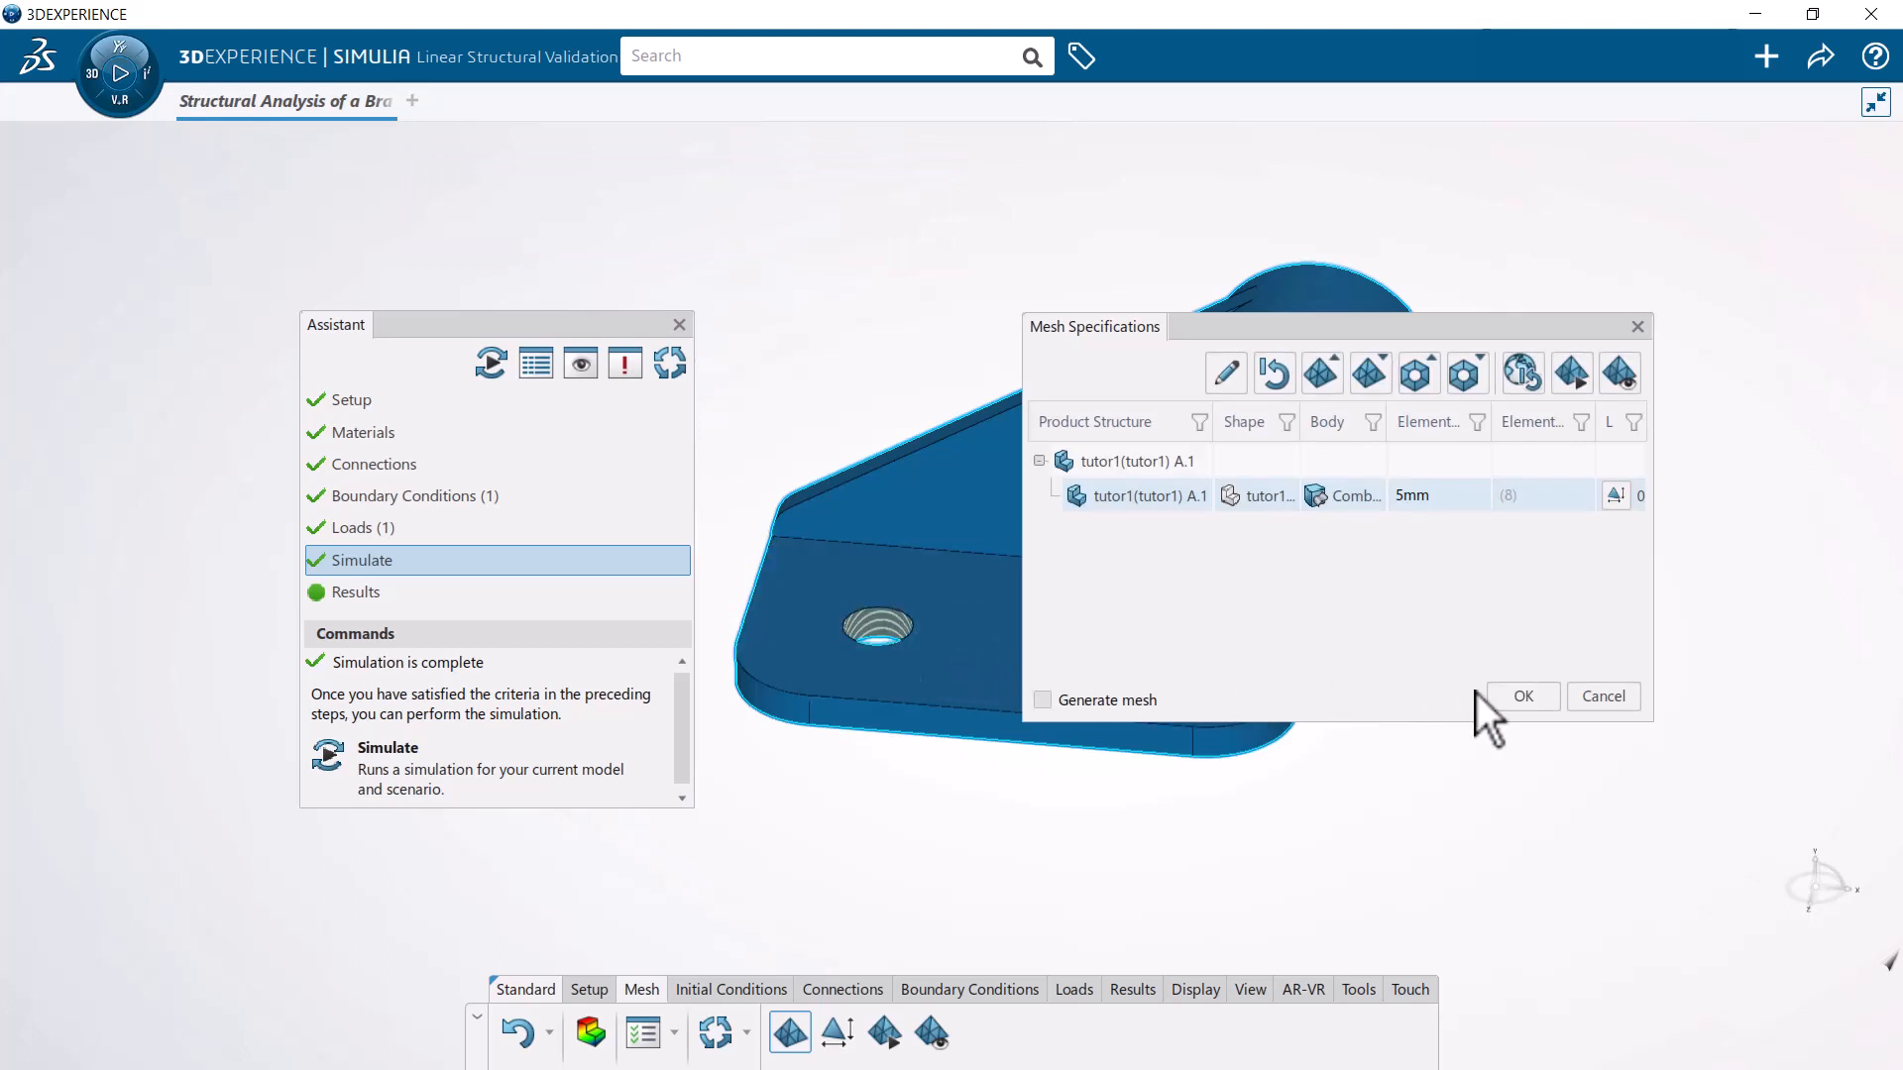
pyautogui.click(1502, 694)
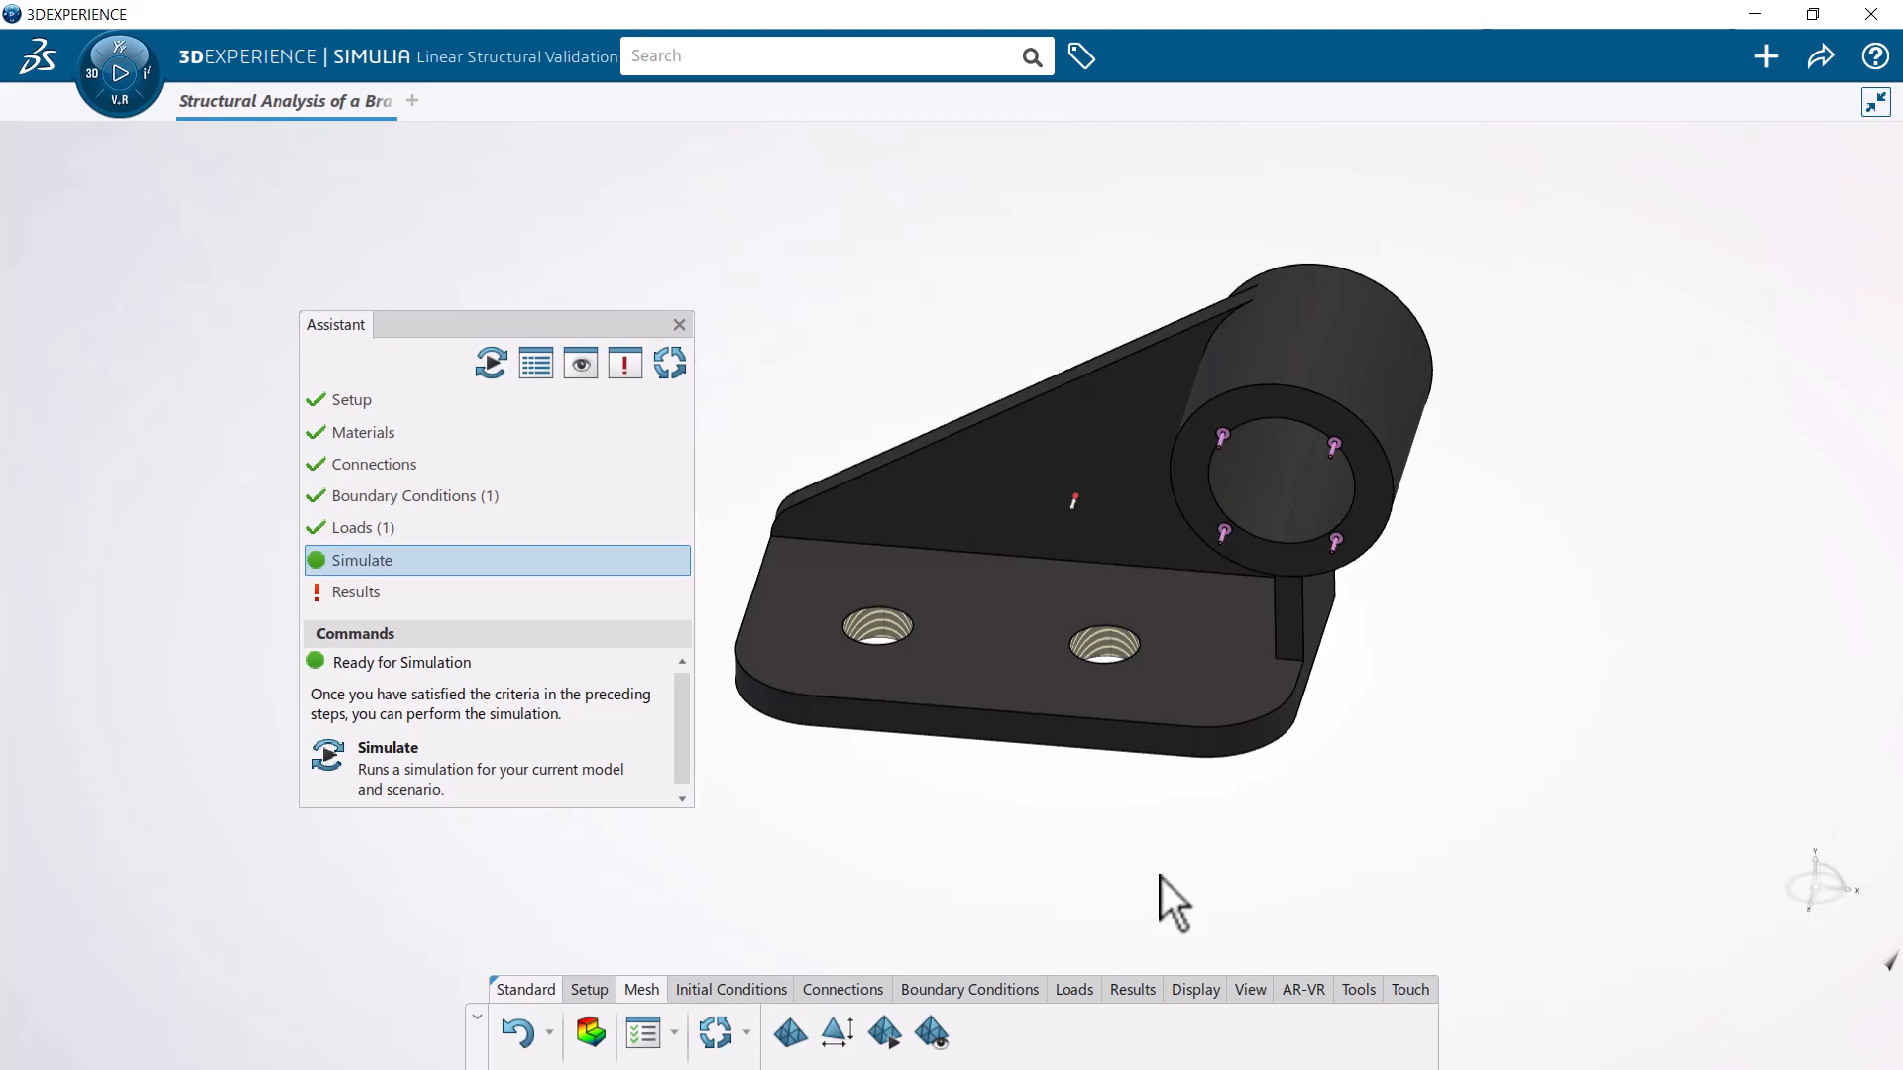
# Step: Generate the refined mesh and rerun the simulation locally with 4 cores, overwriting the previous results
pyautogui.click(878, 1031)
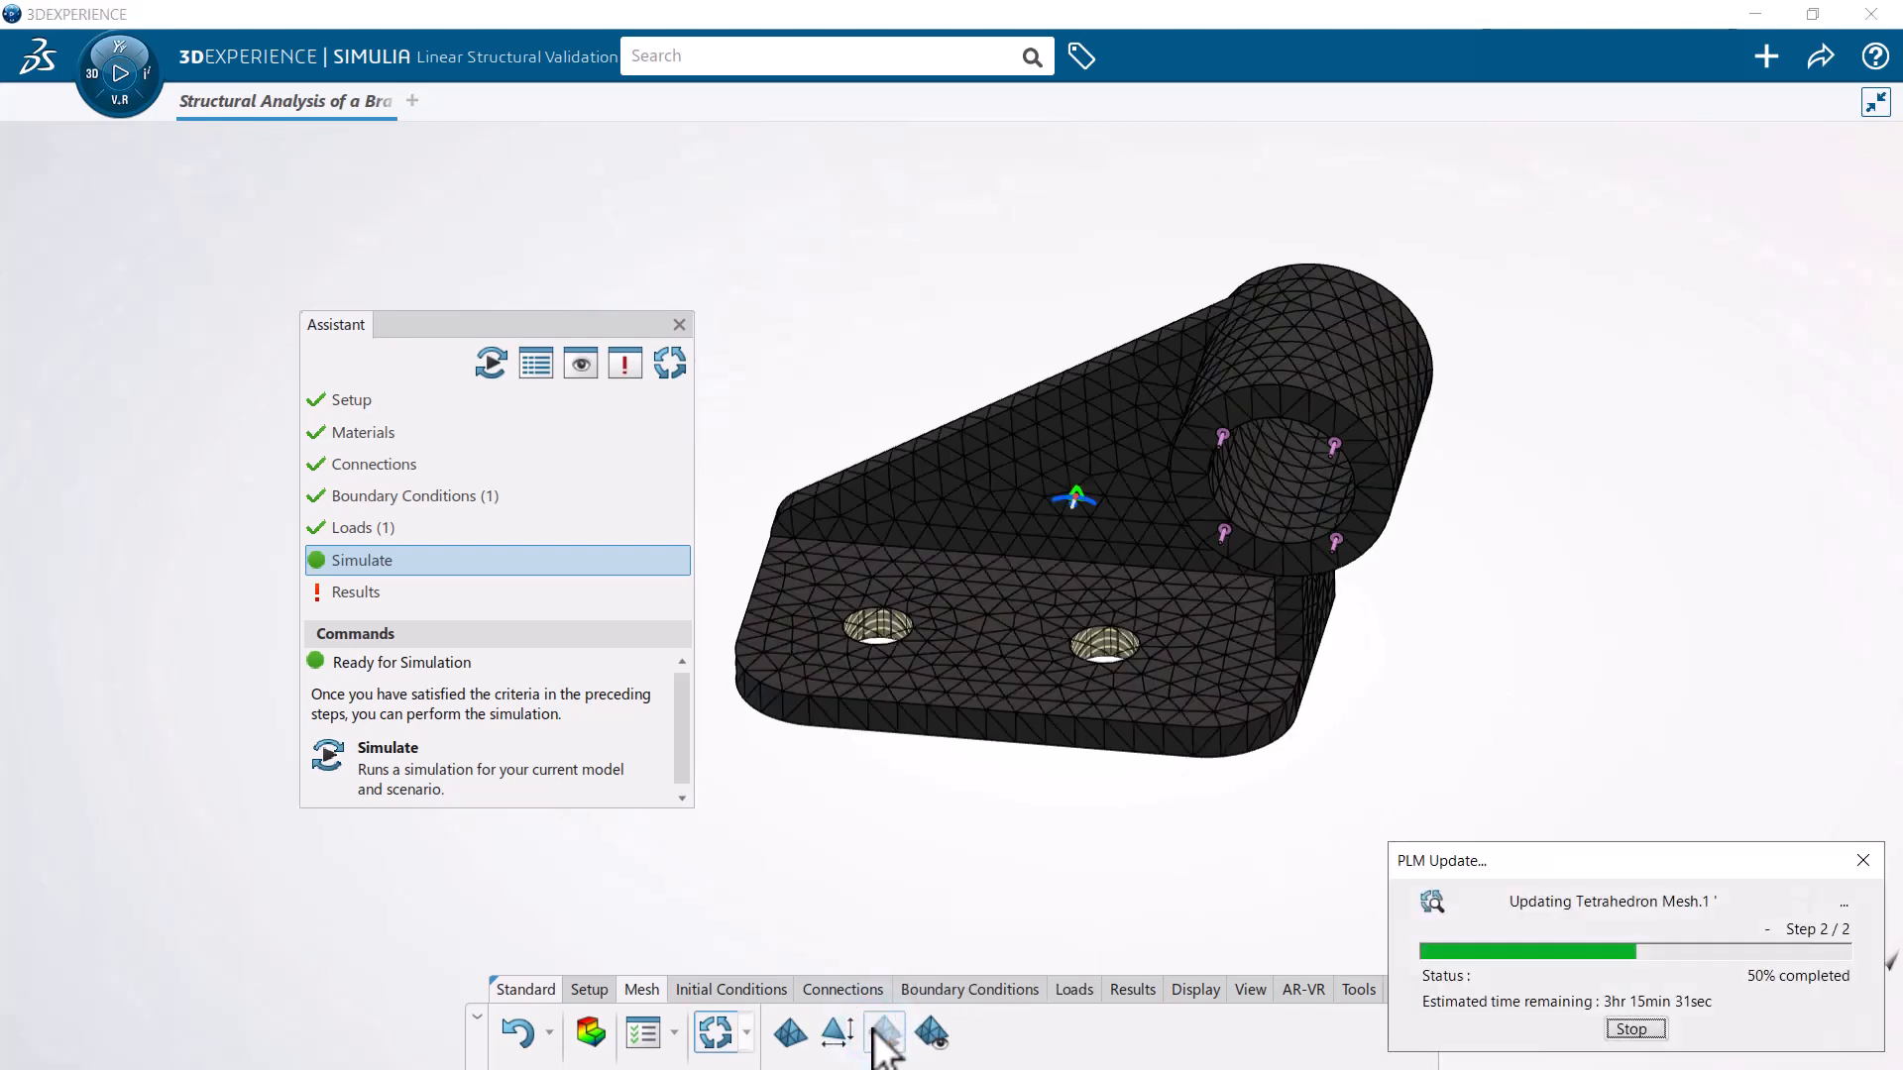
pyautogui.click(593, 757)
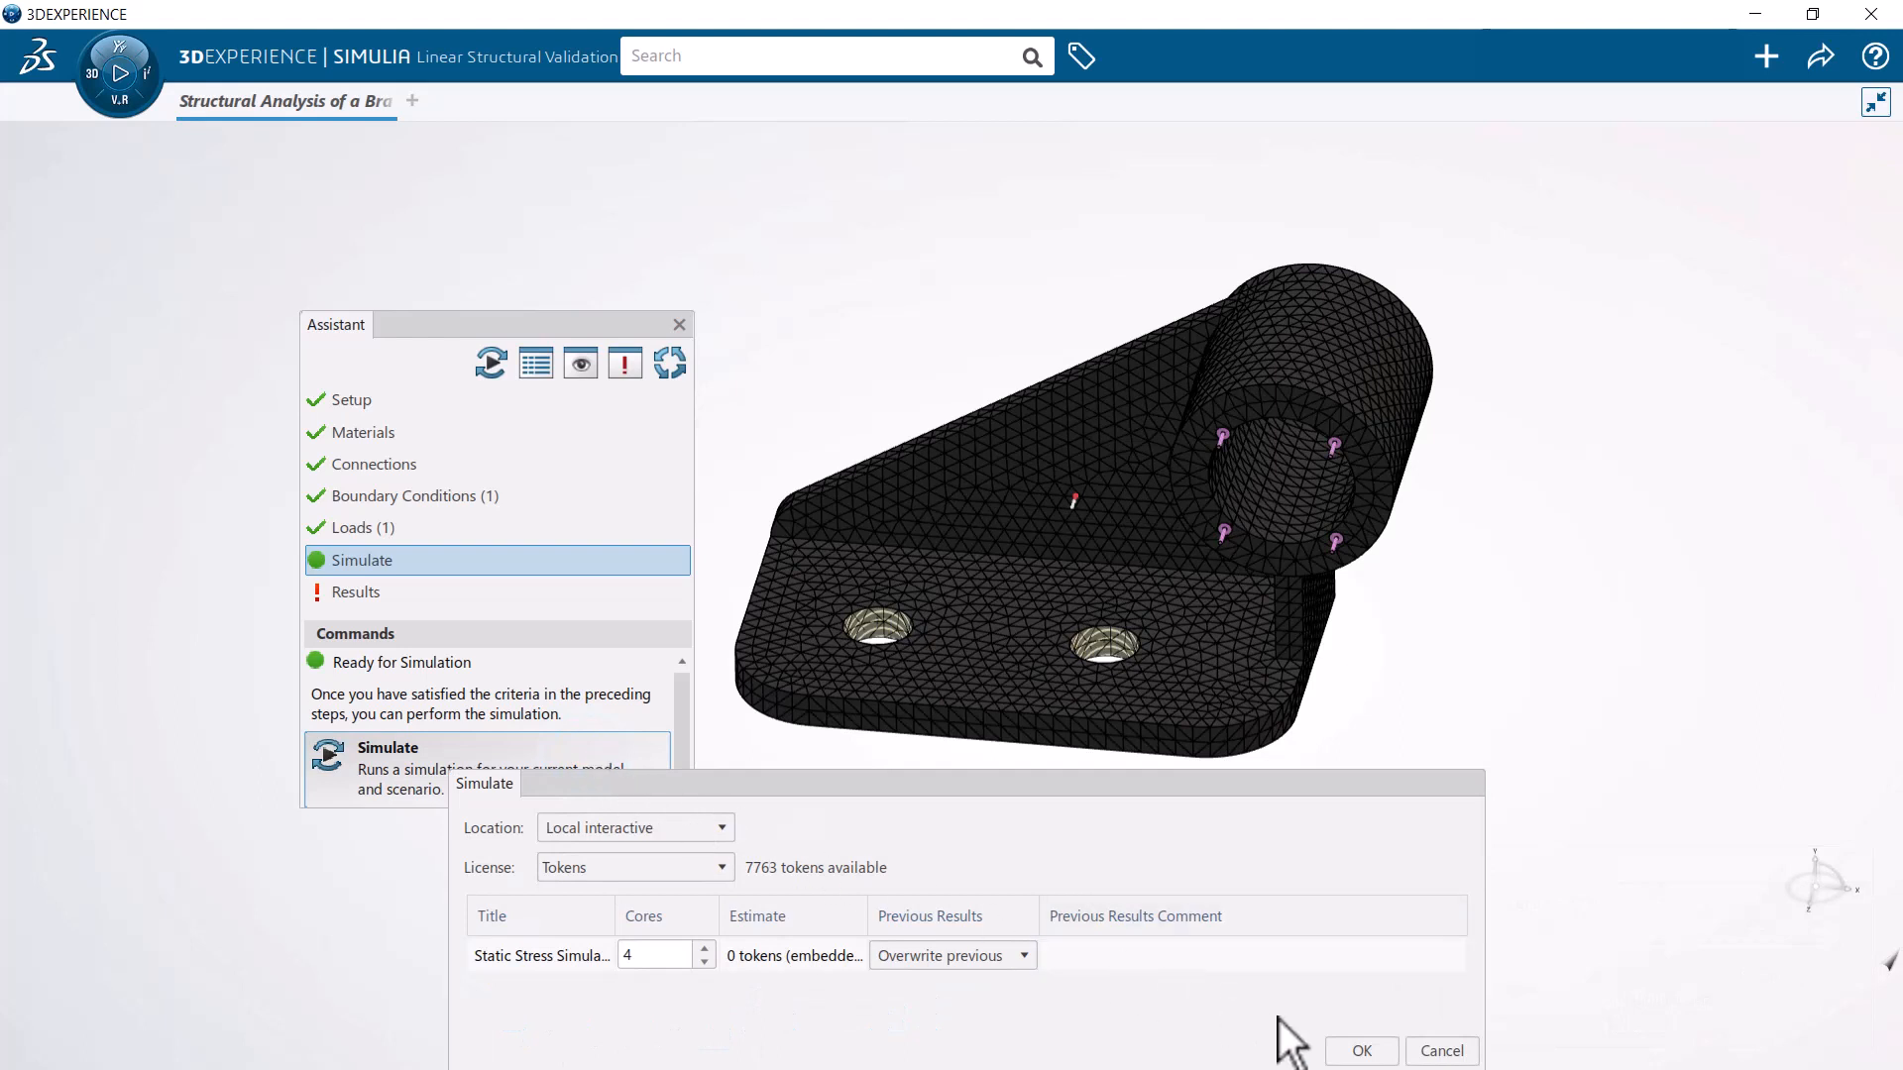
pyautogui.click(1356, 1048)
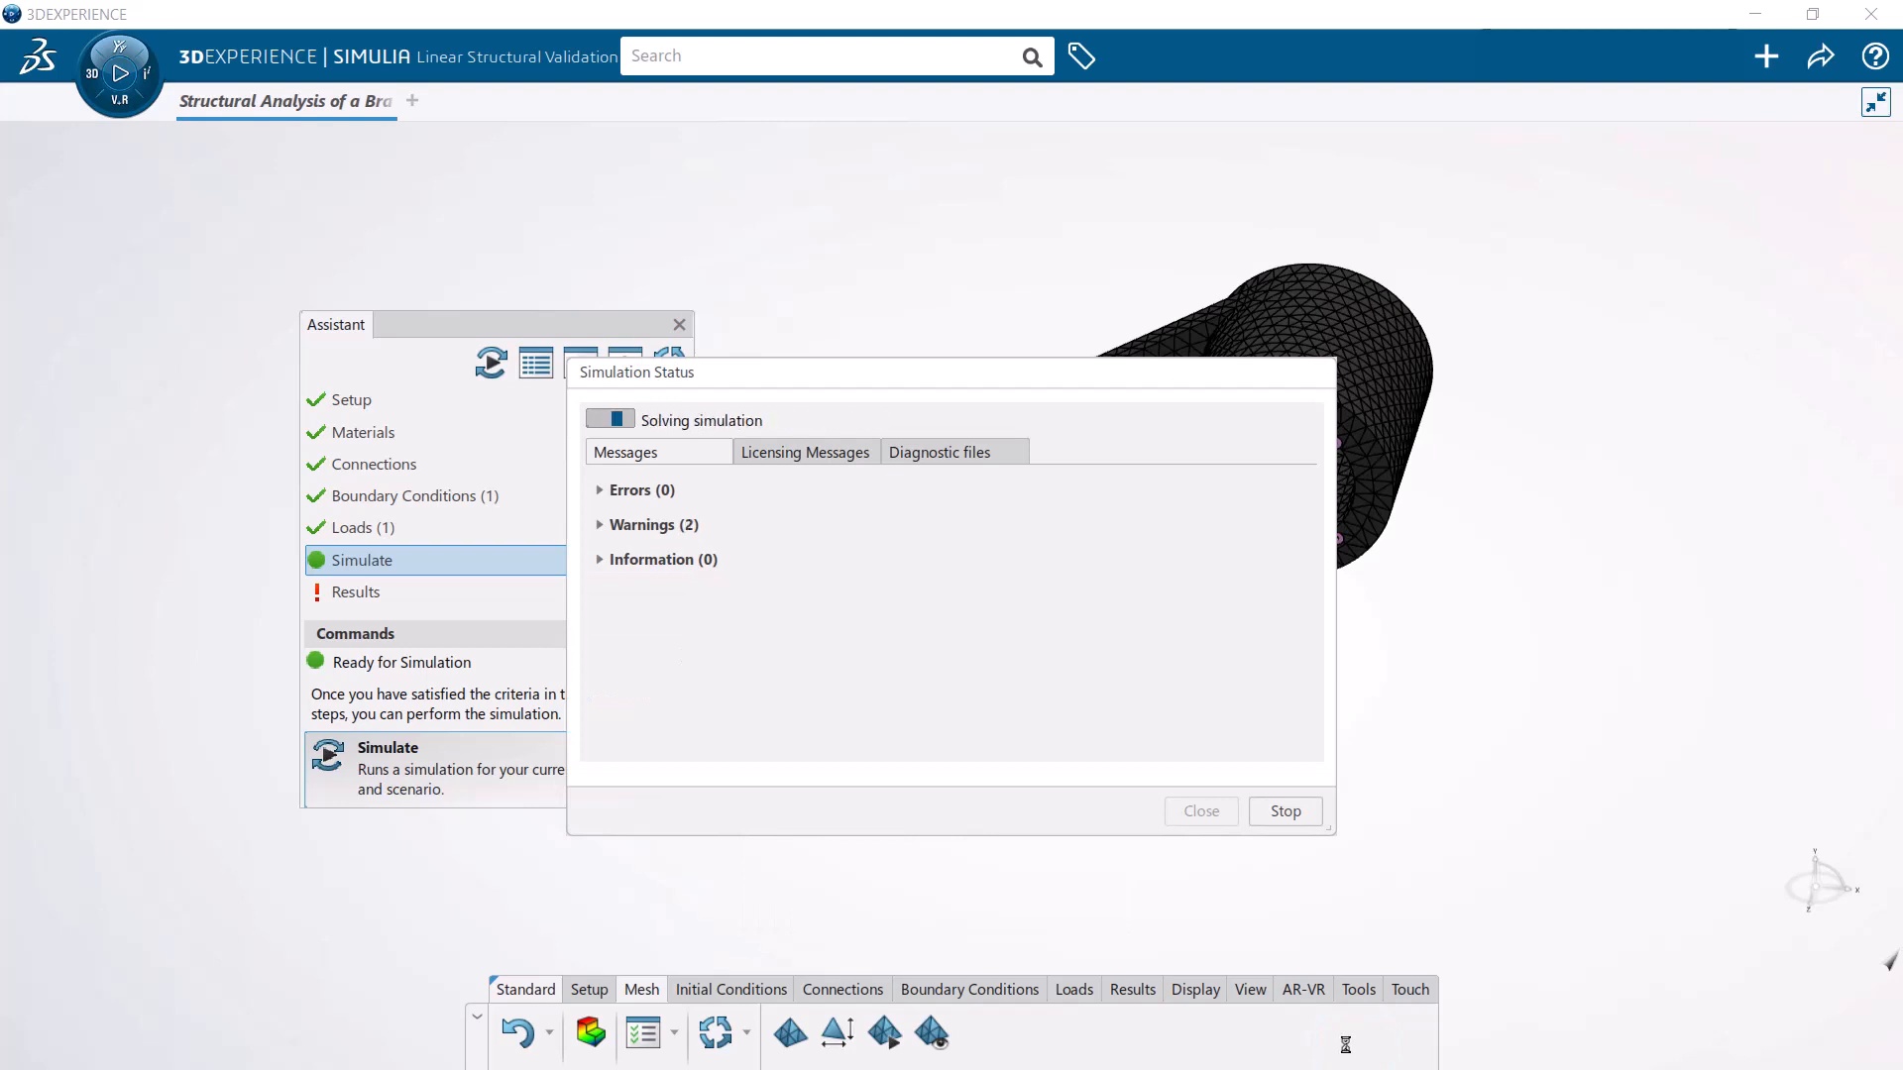
pyautogui.click(1202, 811)
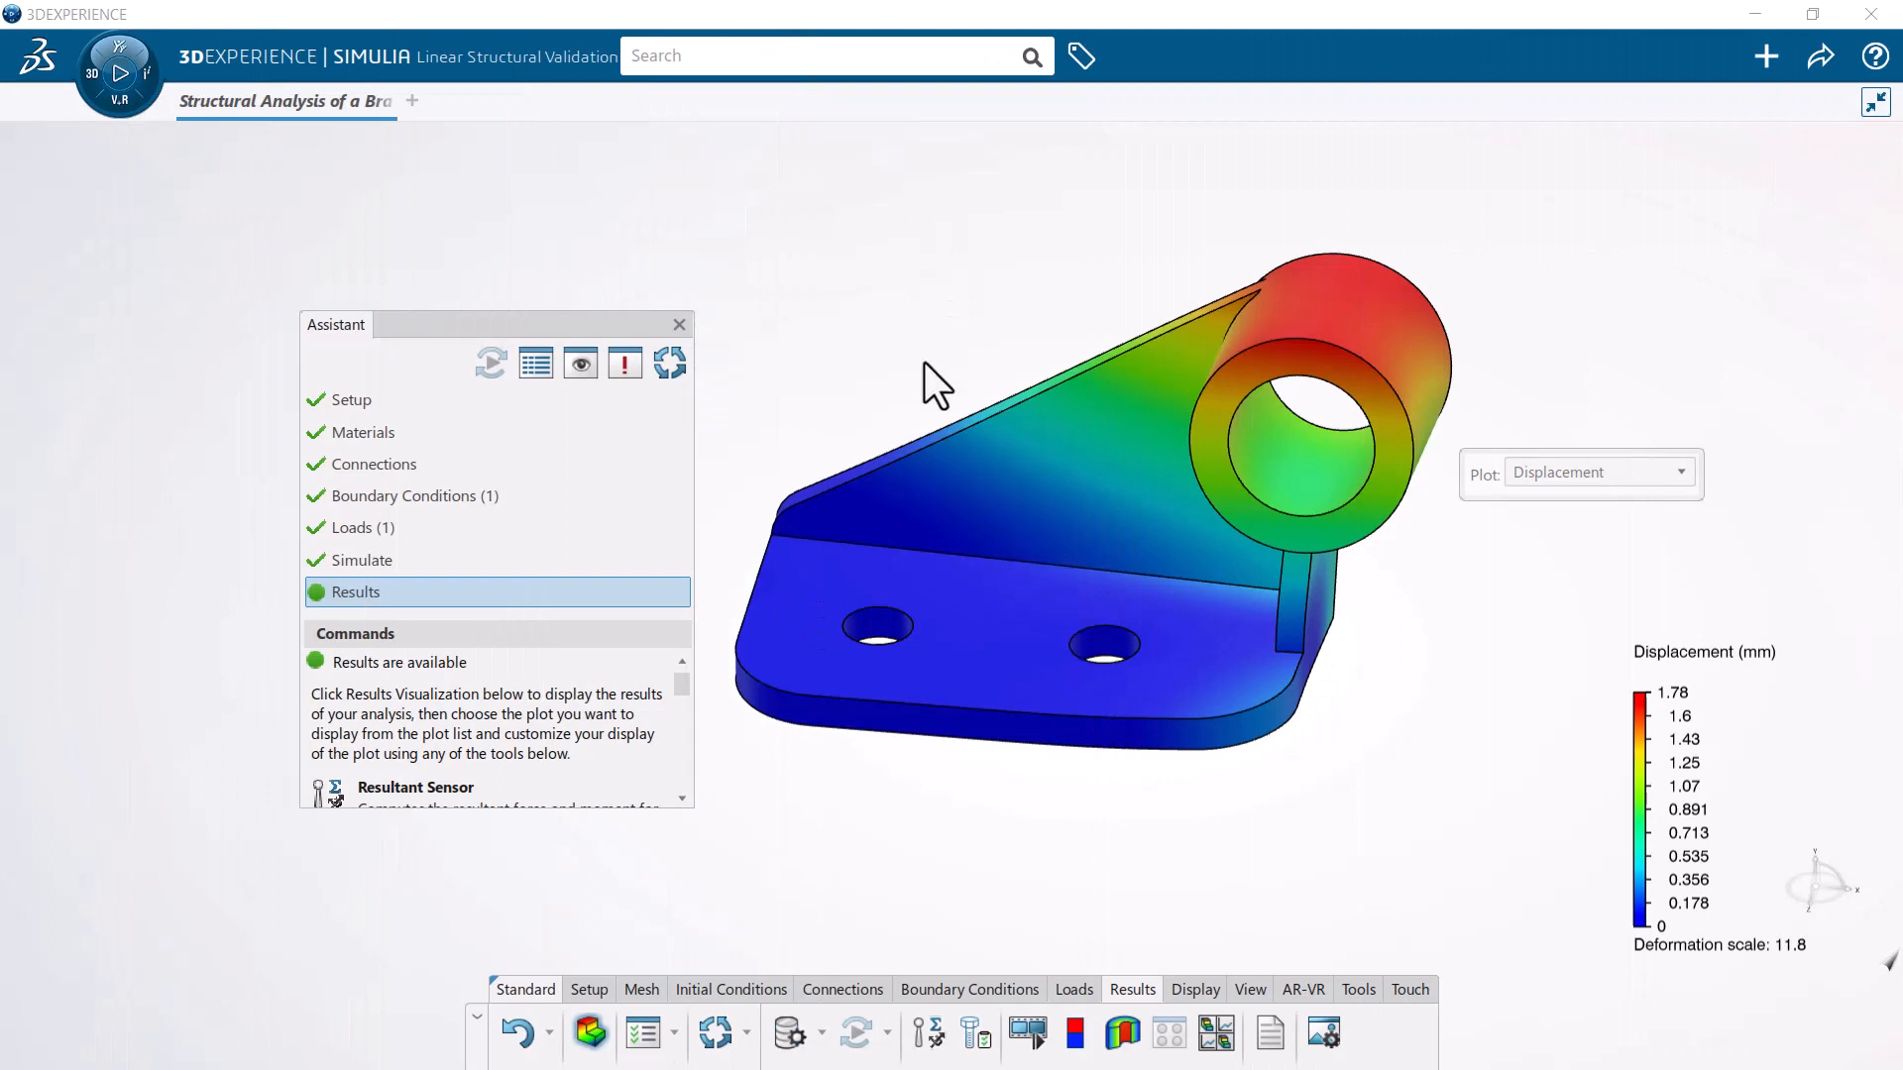
# Step: Mark only the global maximum on the bracket's Displacement plot, leaving out the global minimum labels
pyautogui.click(1076, 1033)
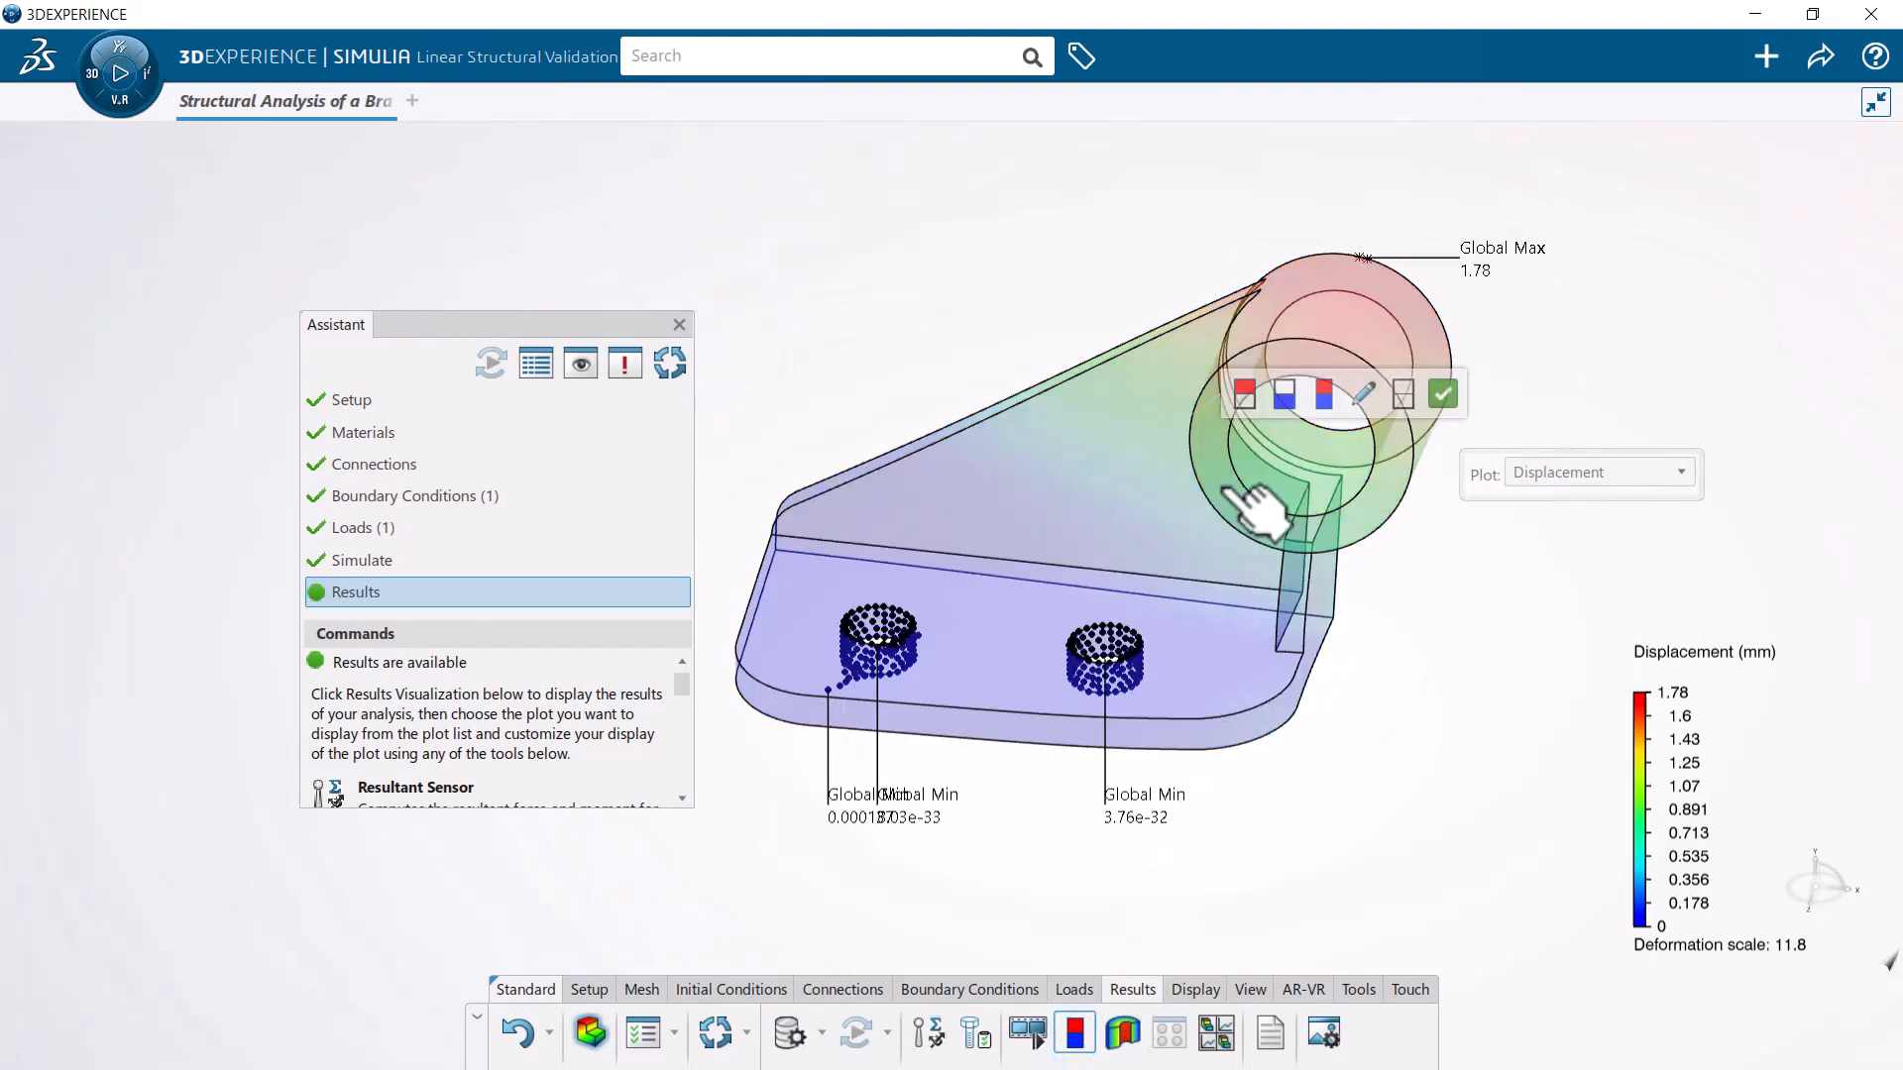
pyautogui.click(1244, 397)
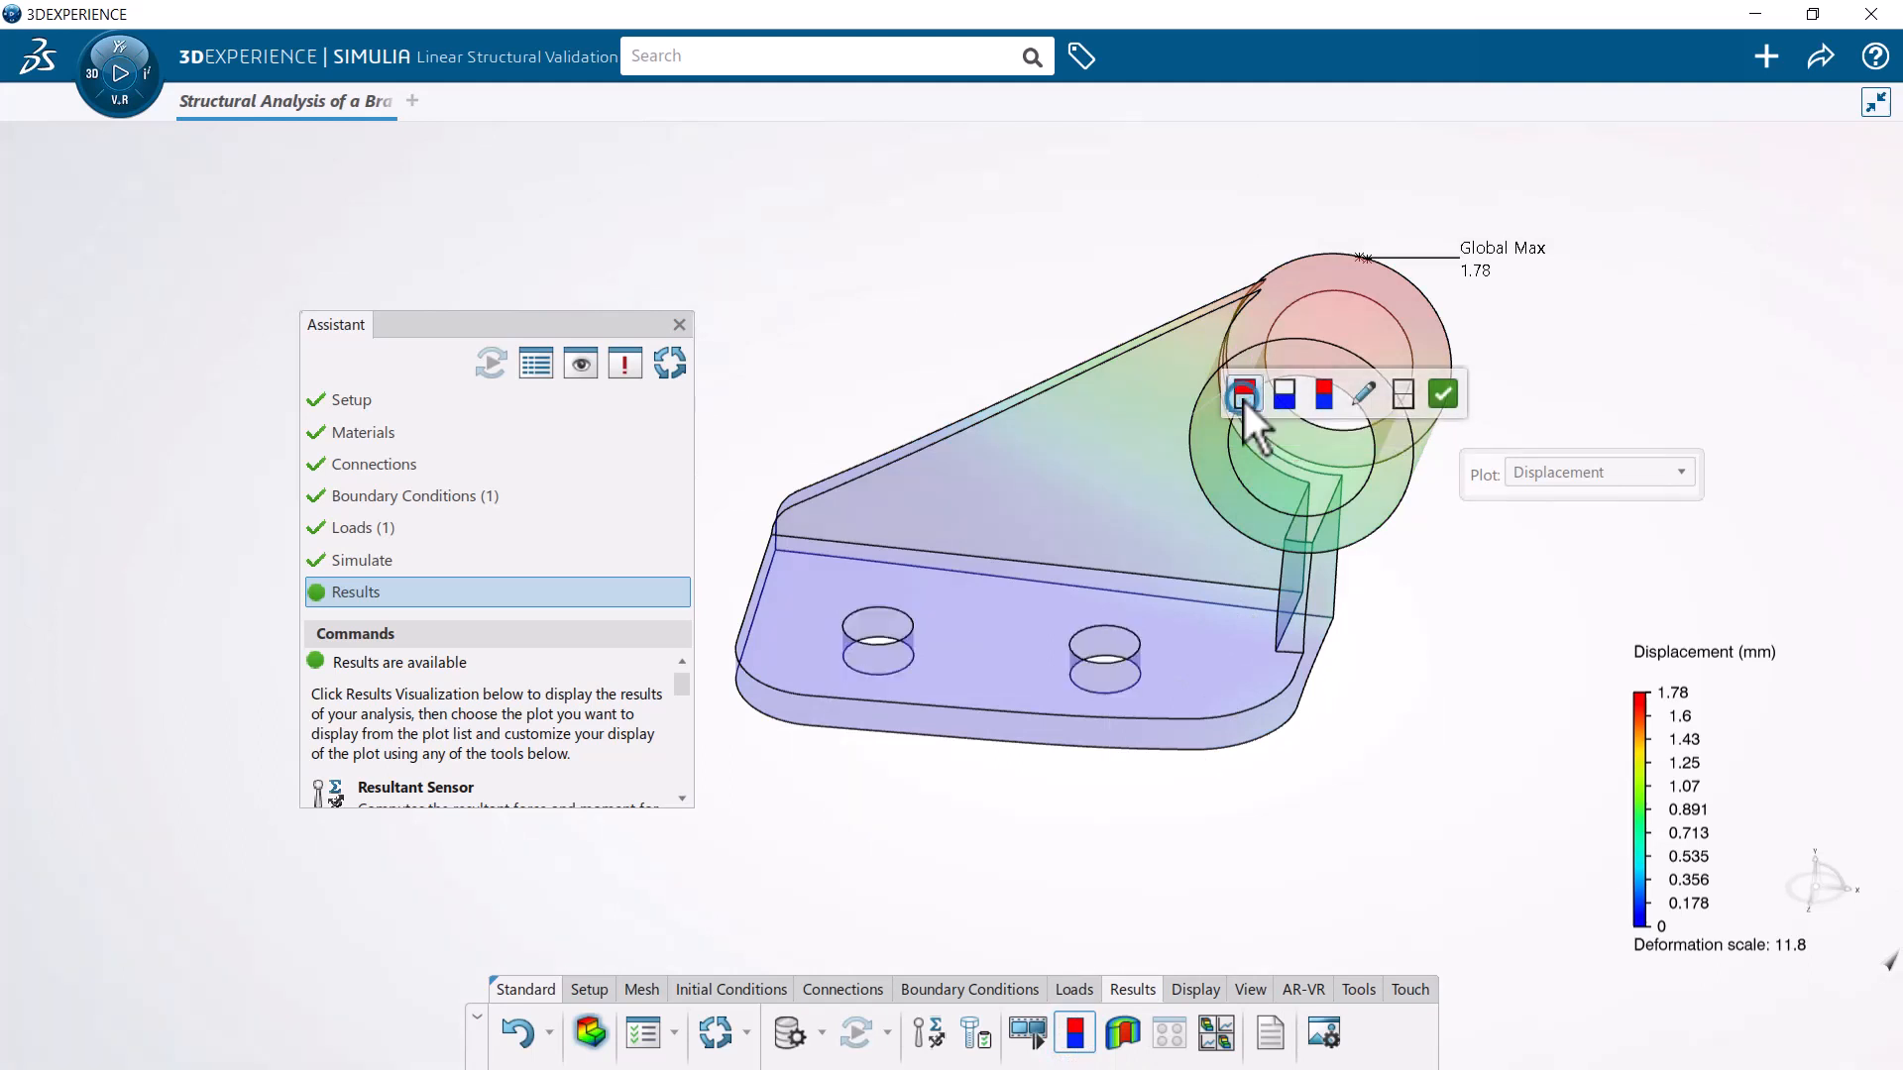
pyautogui.click(1438, 404)
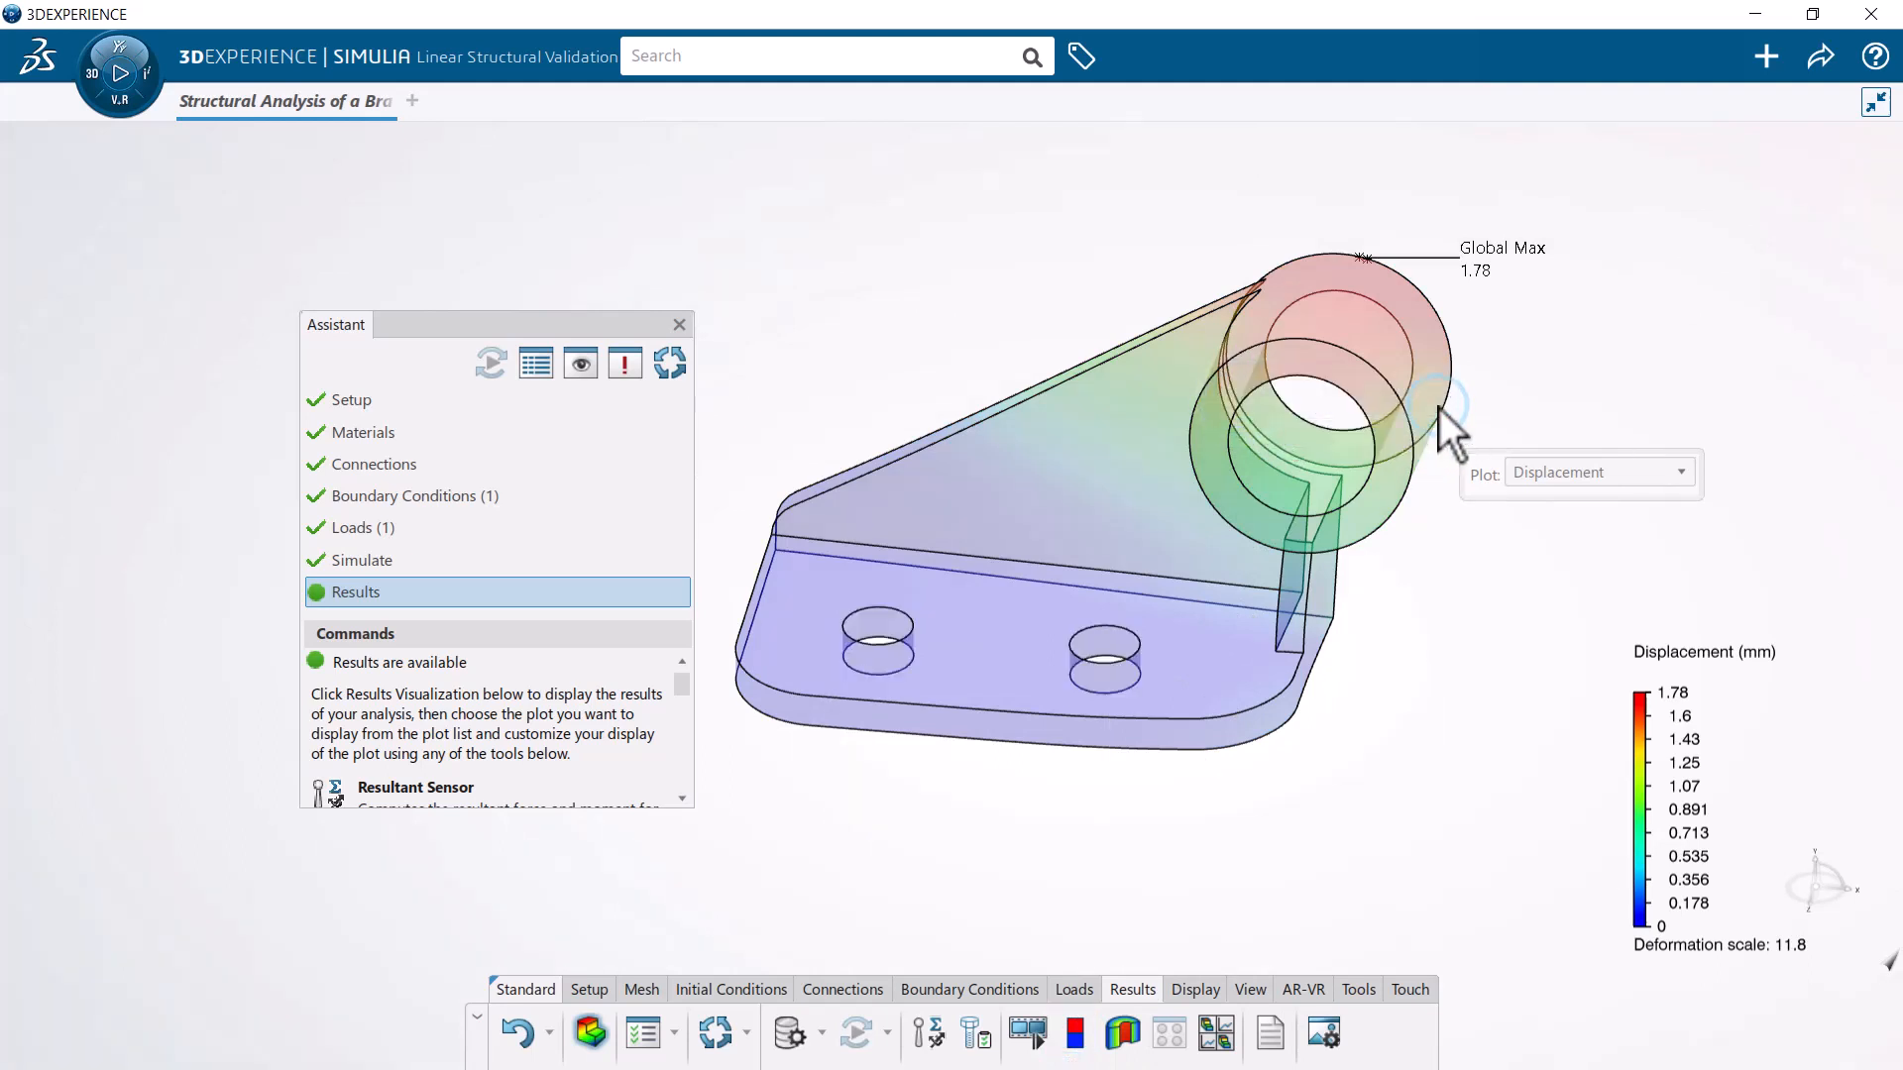
# Step: Display the Von Mises Stress plot and probe the stress on the base plate around the bolt hole nearest the rib
pyautogui.click(1539, 473)
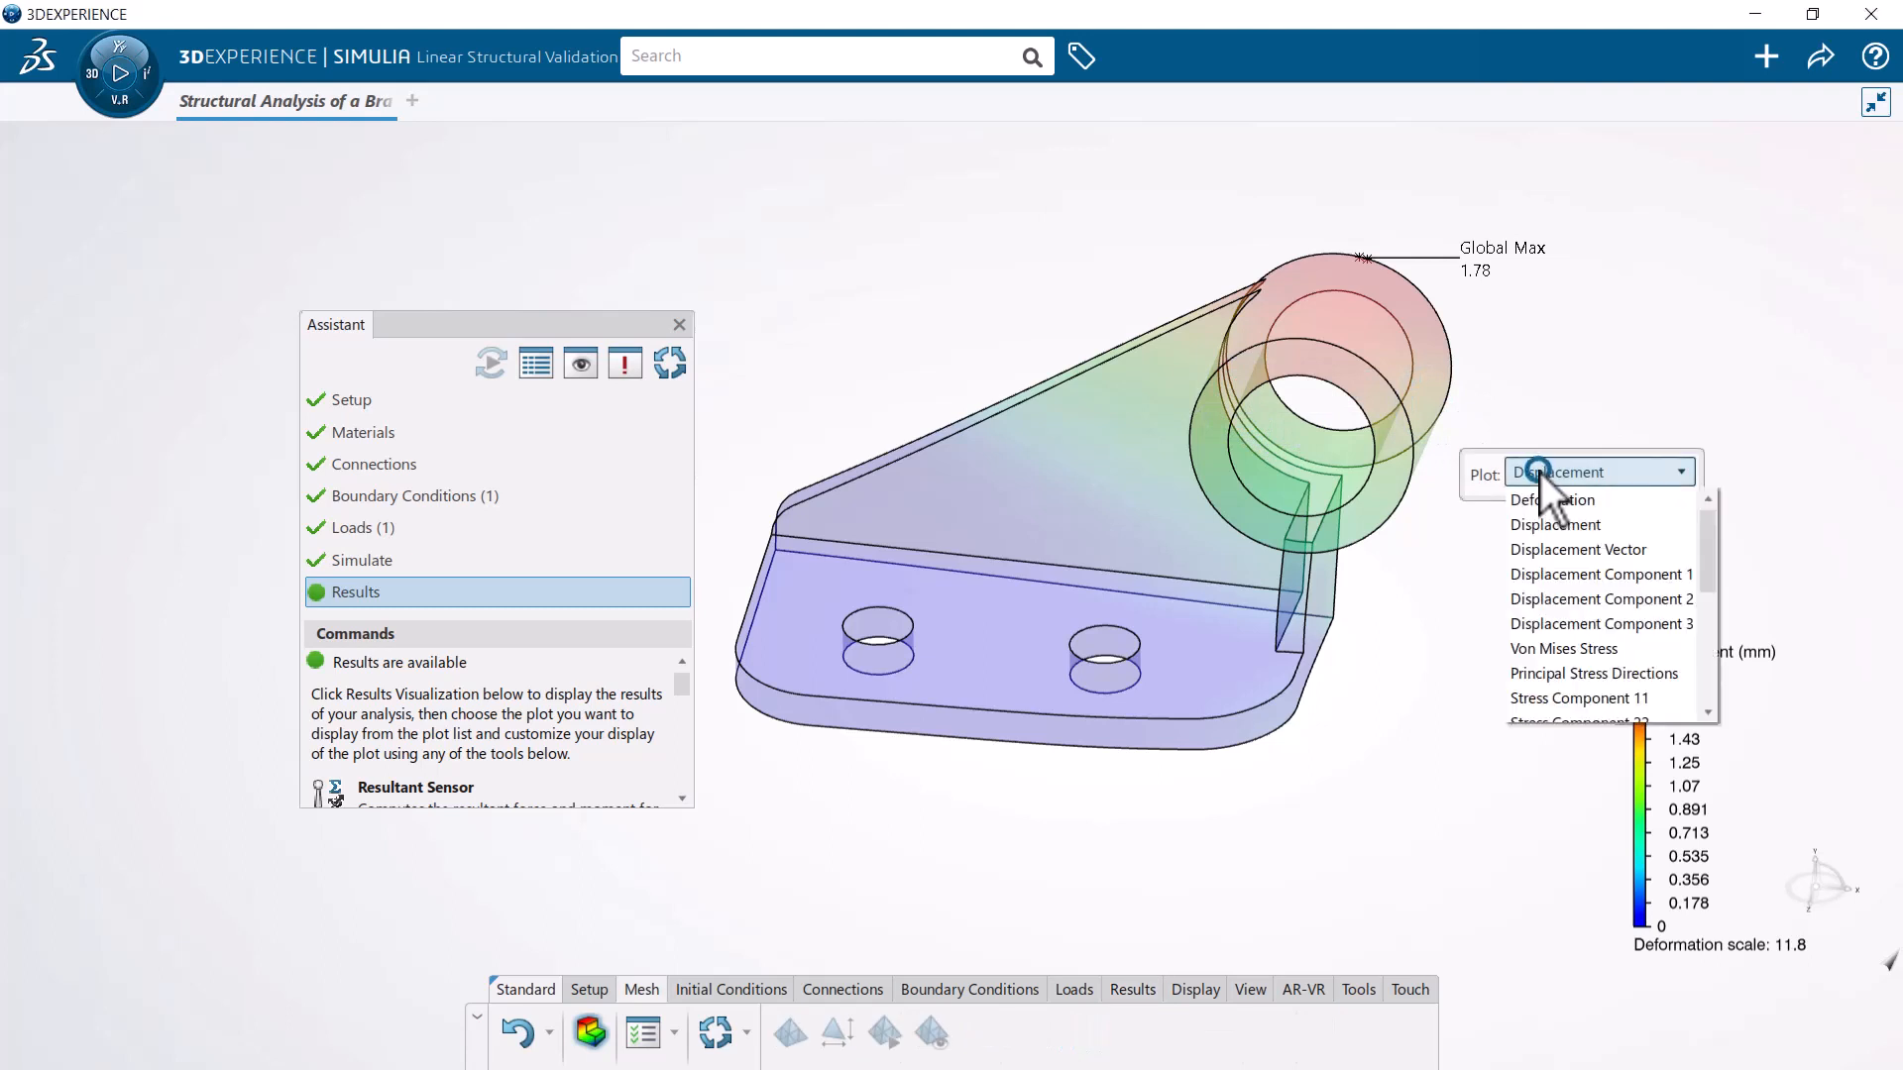
pyautogui.click(1559, 649)
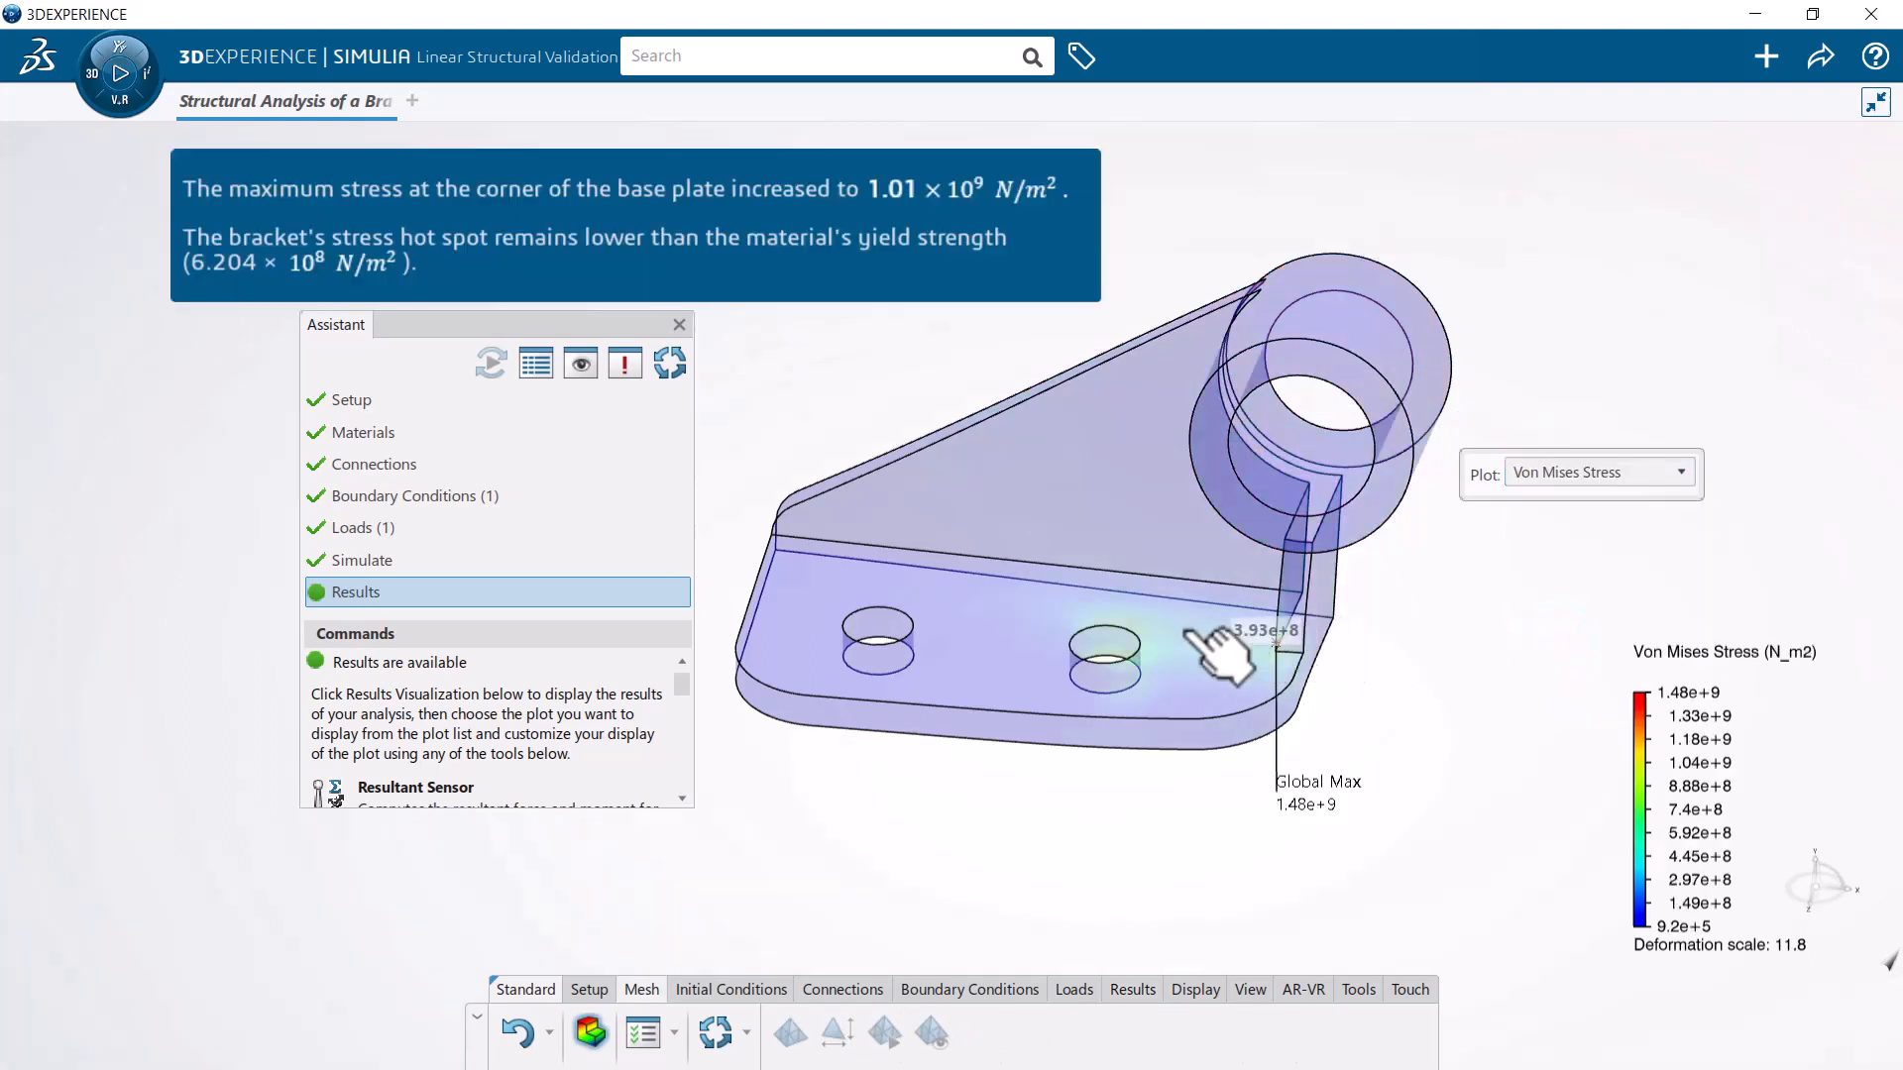
pyautogui.moveTo(1116, 629)
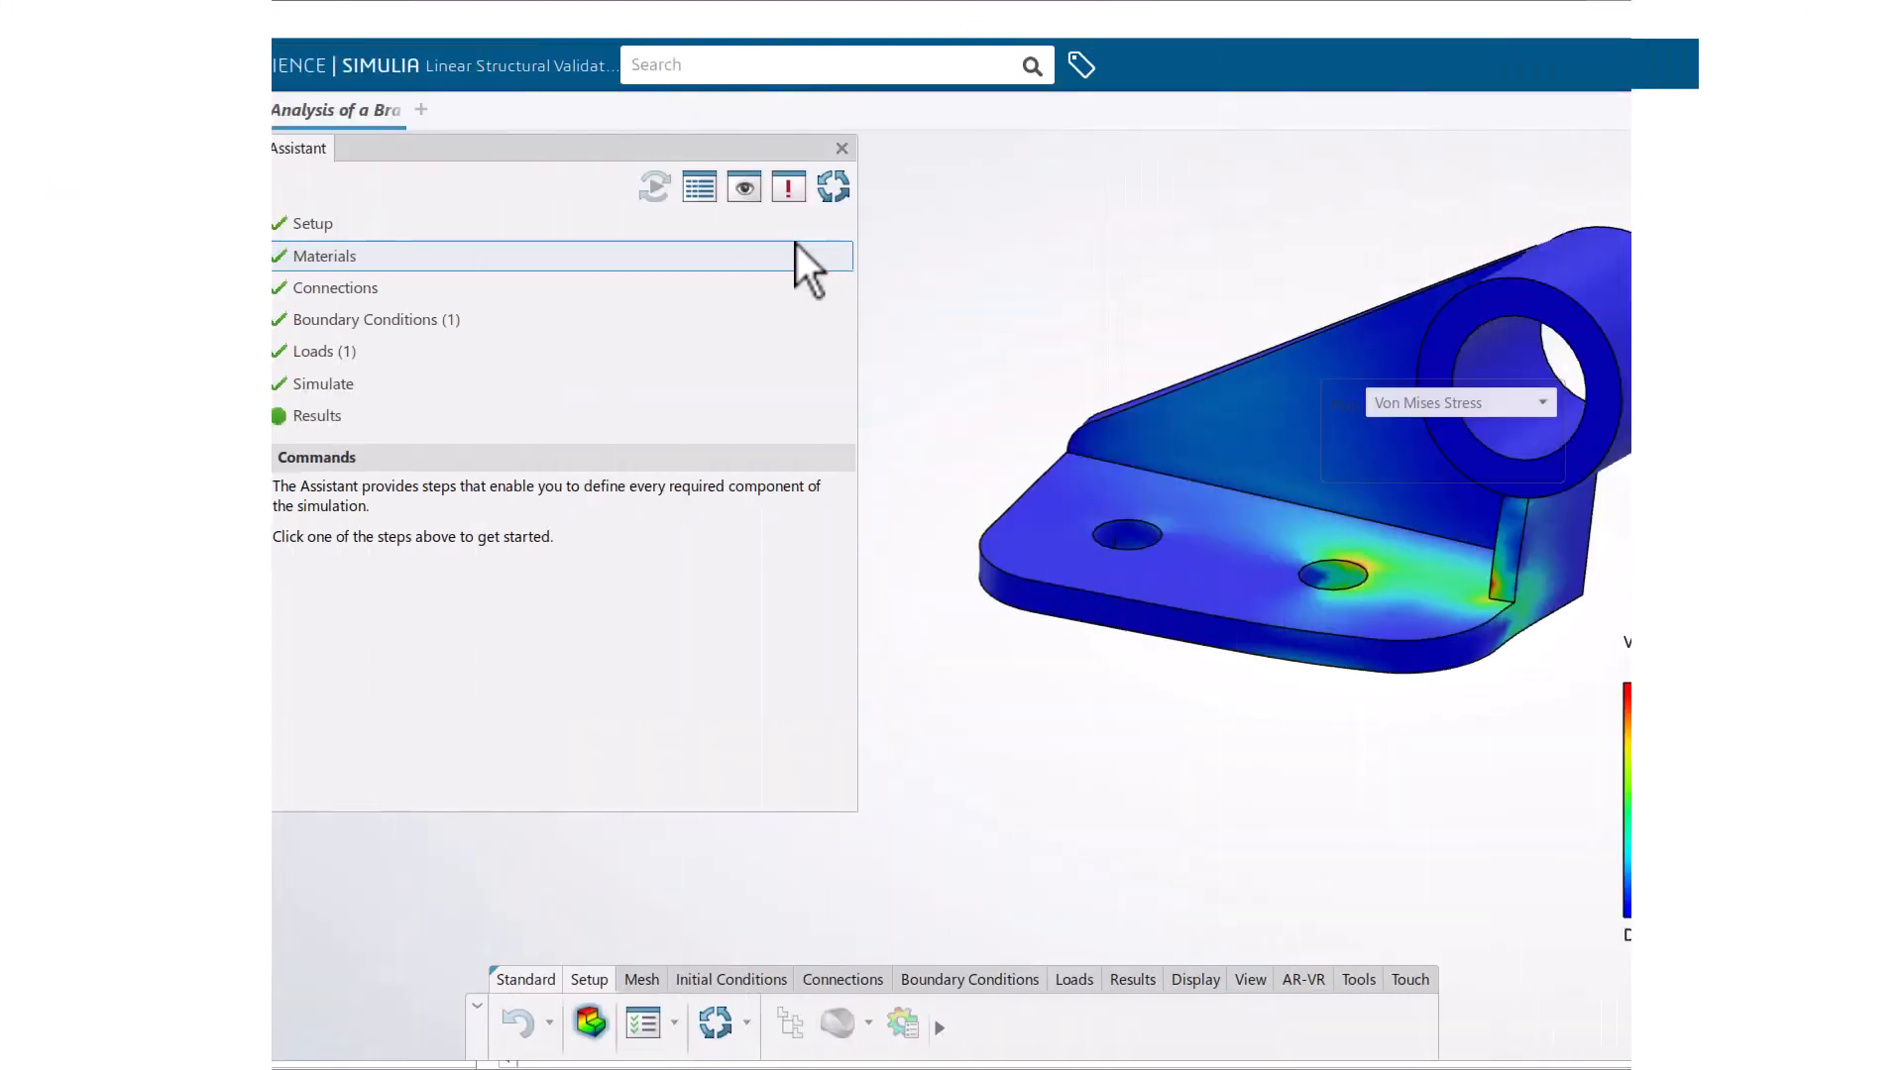
# Step: Search the available apps for "book" and switch to the Bookmark Editor
pyautogui.click(142, 117)
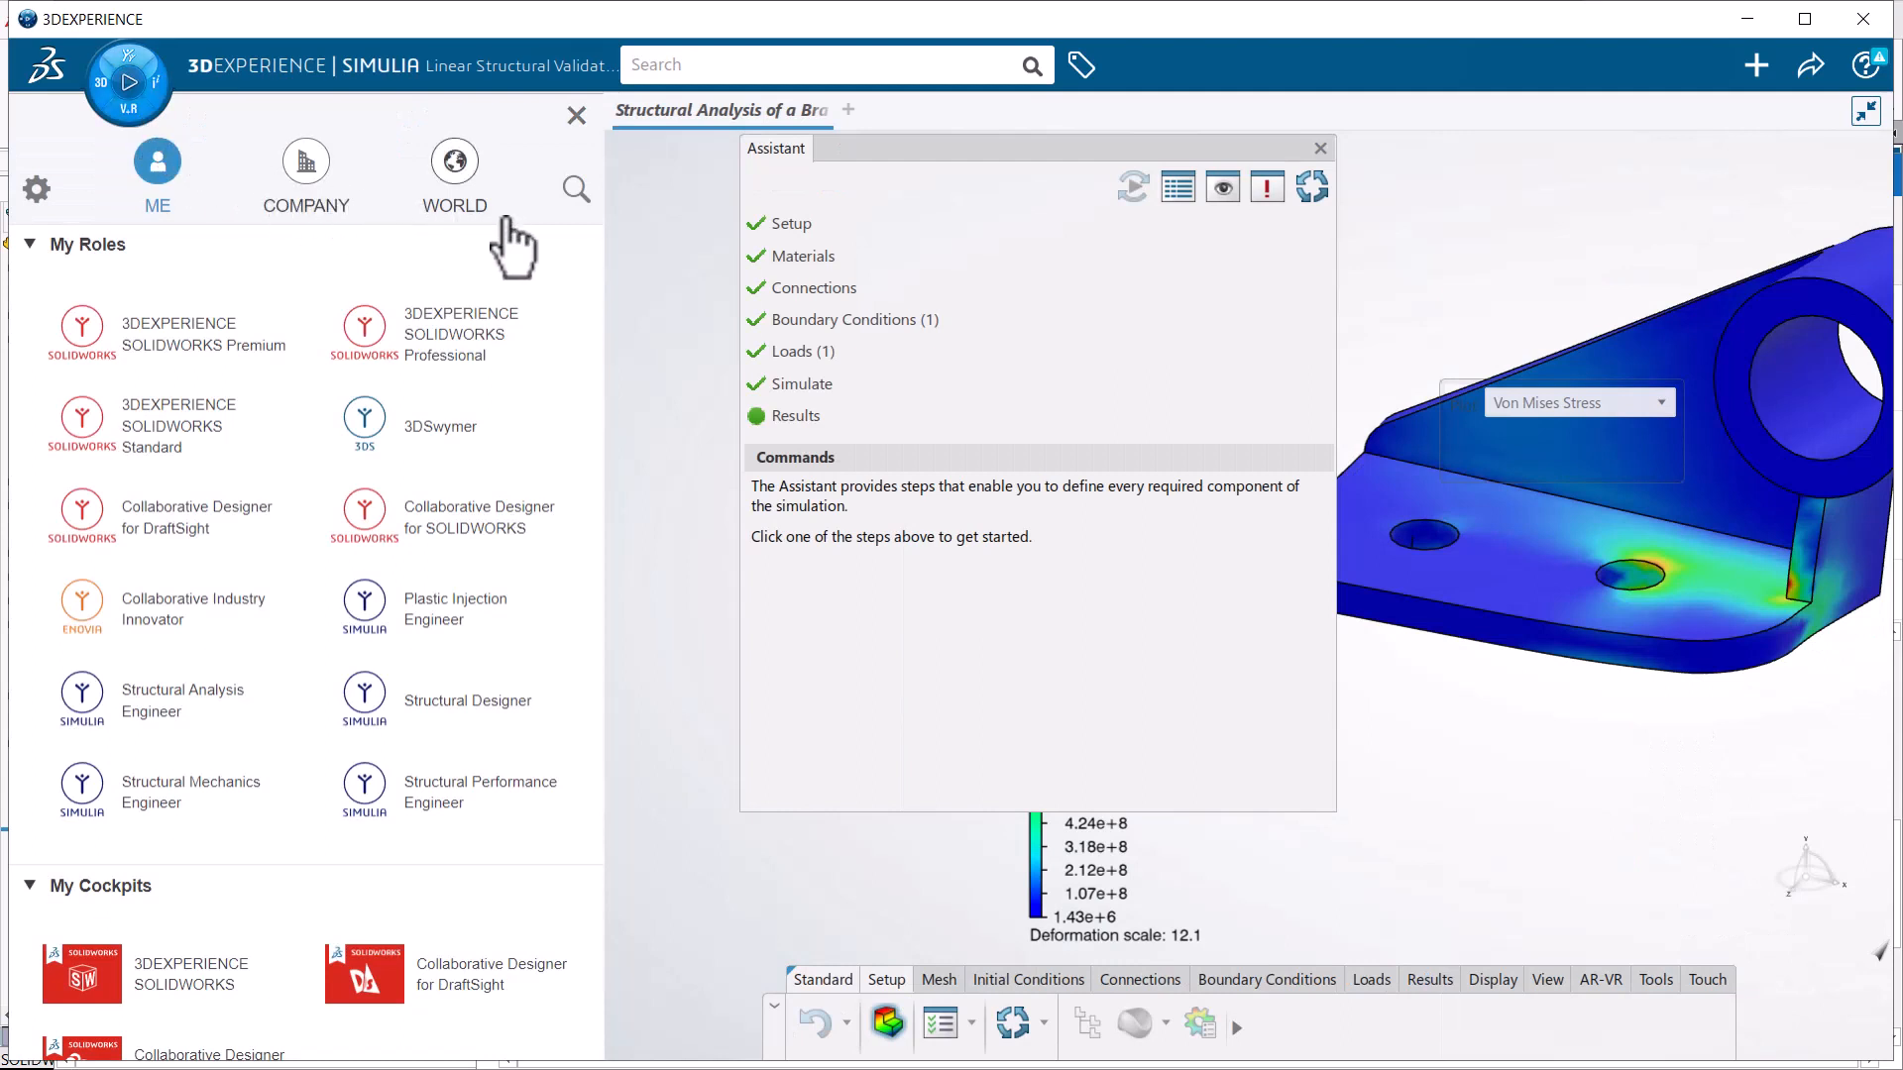
pyautogui.click(573, 190)
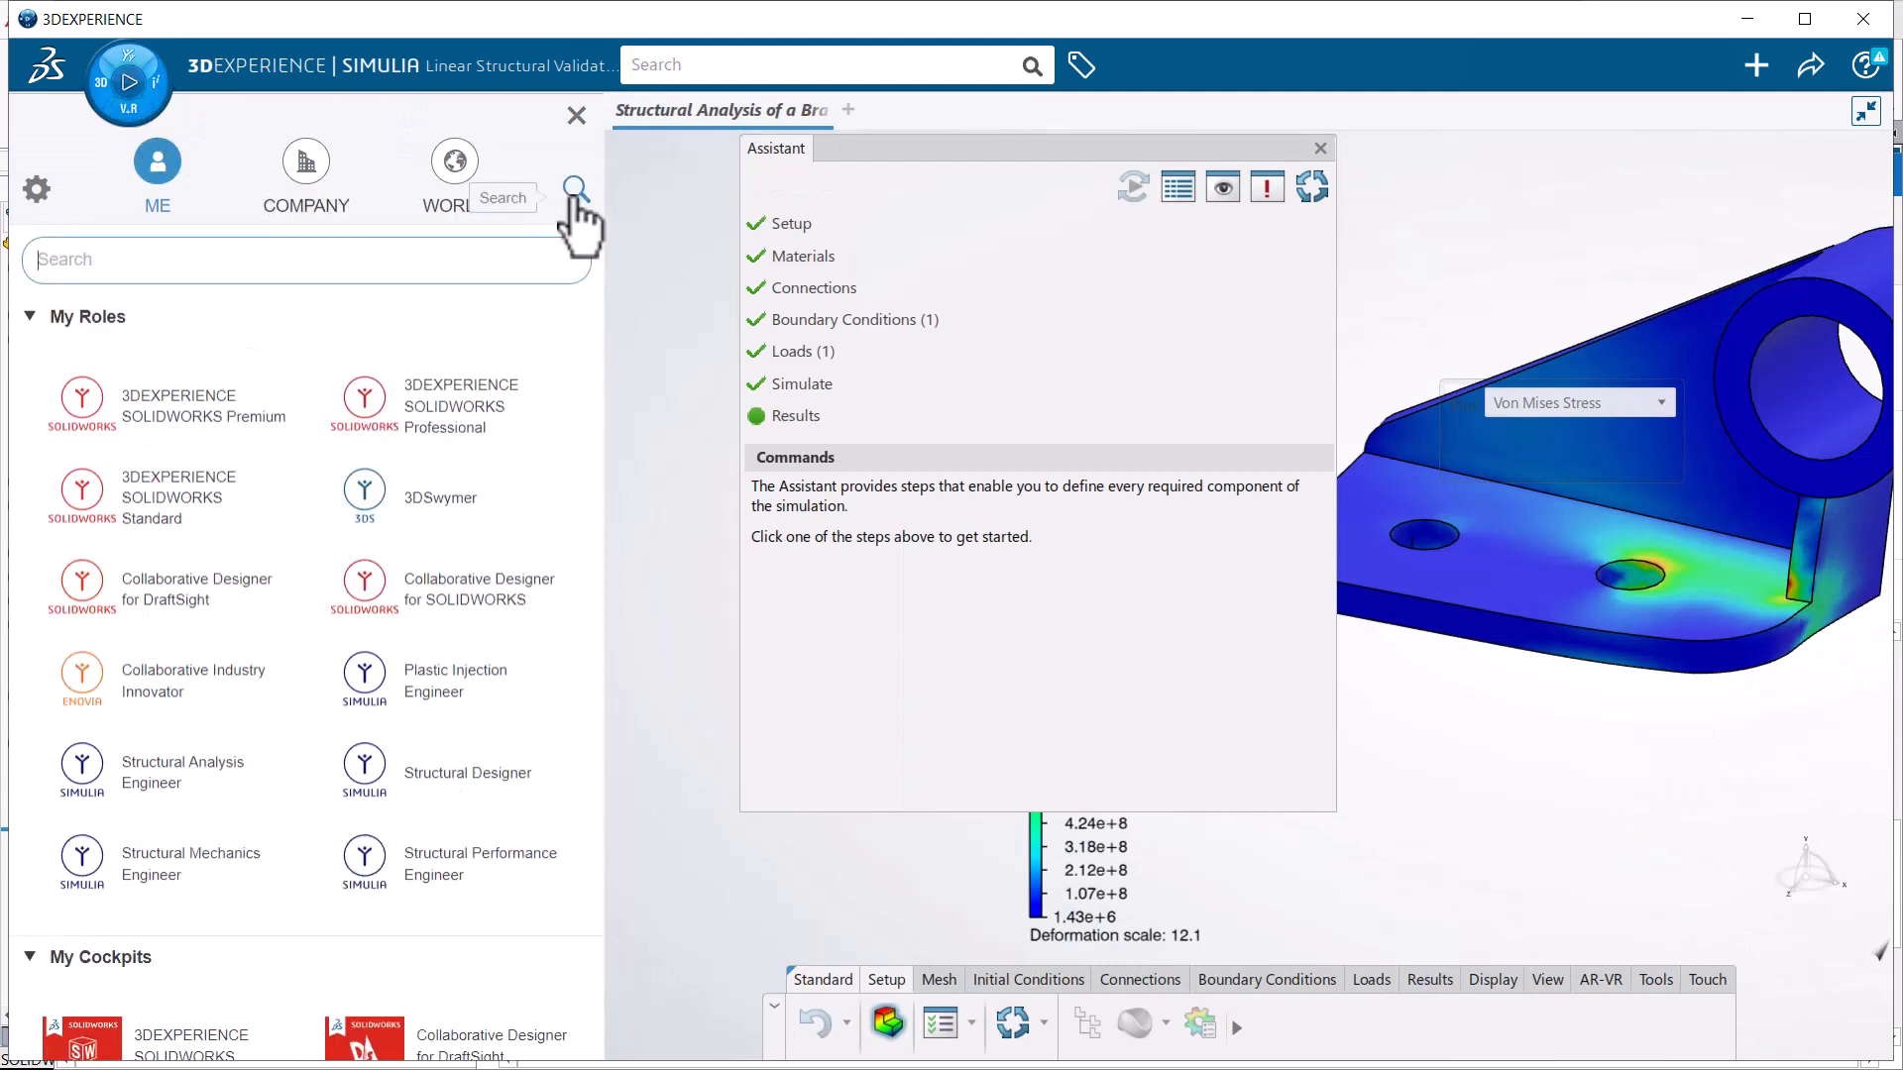
pyautogui.write('book')
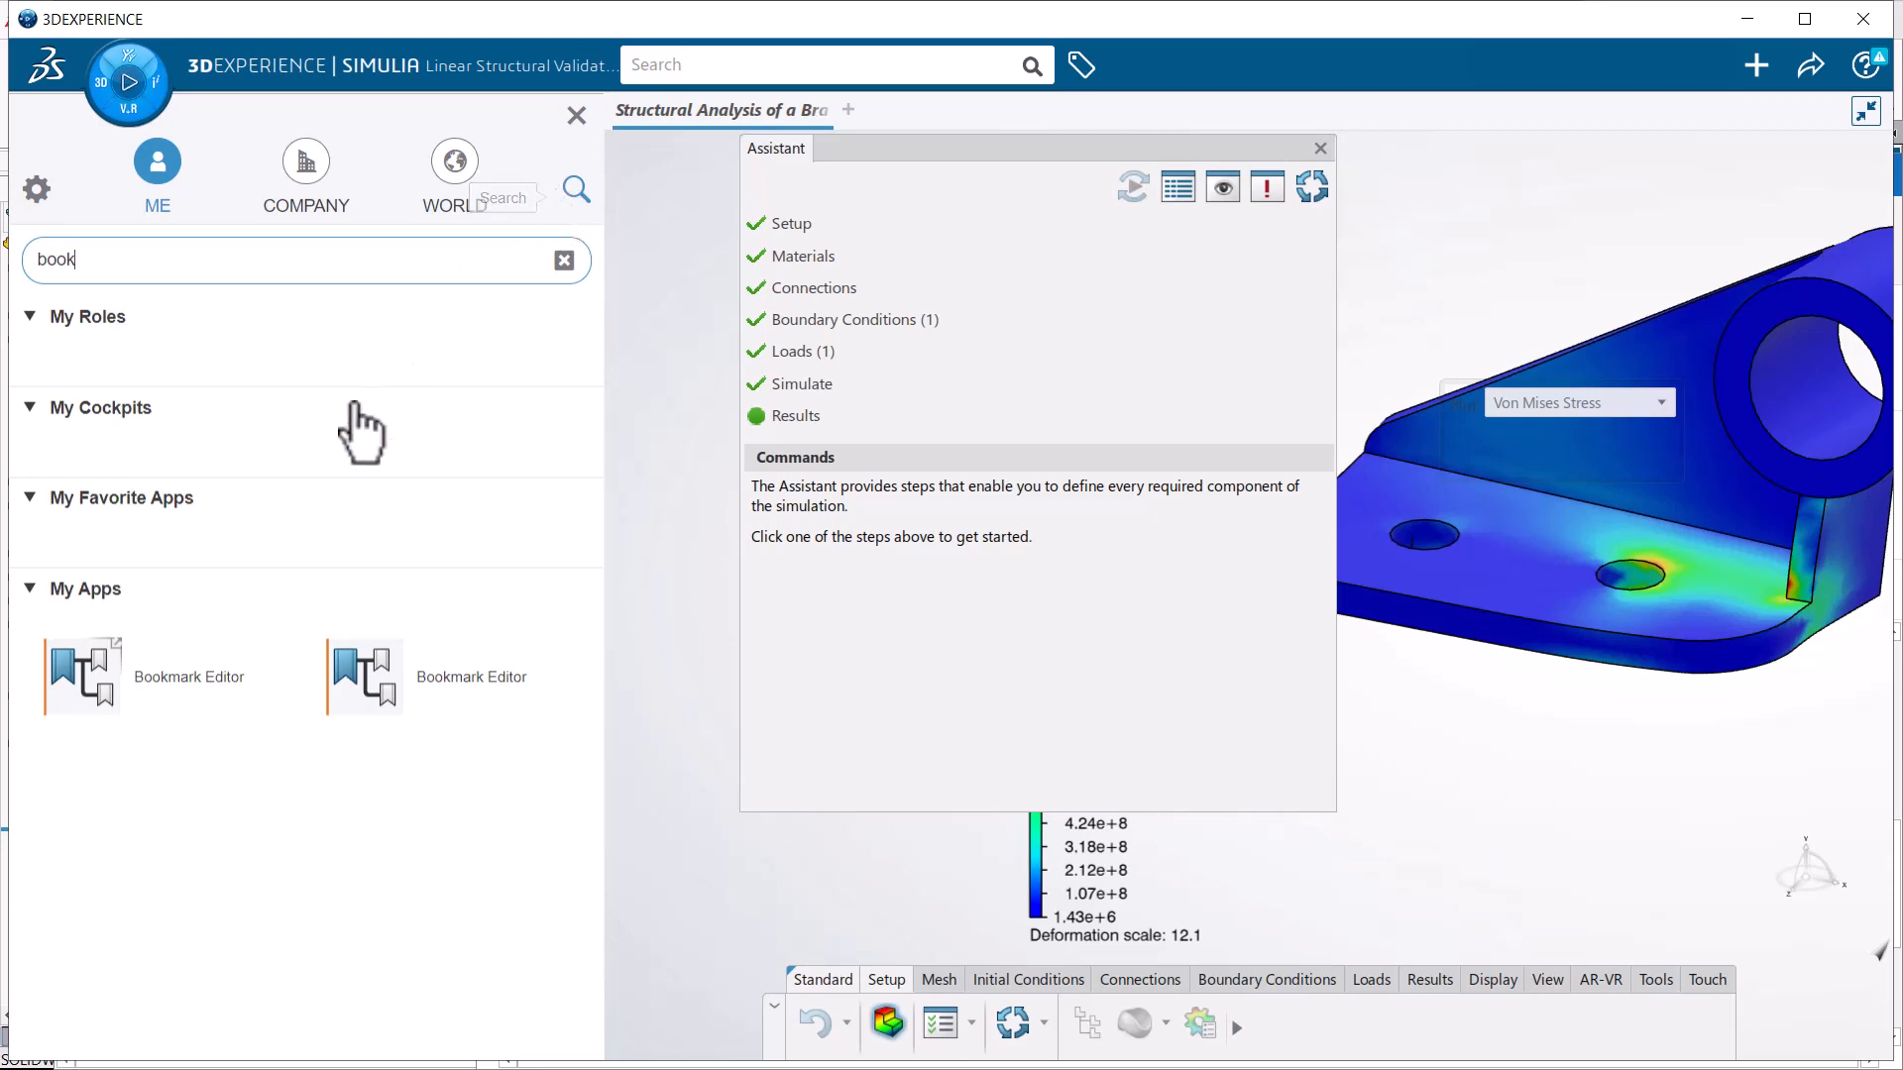
pyautogui.click(112, 695)
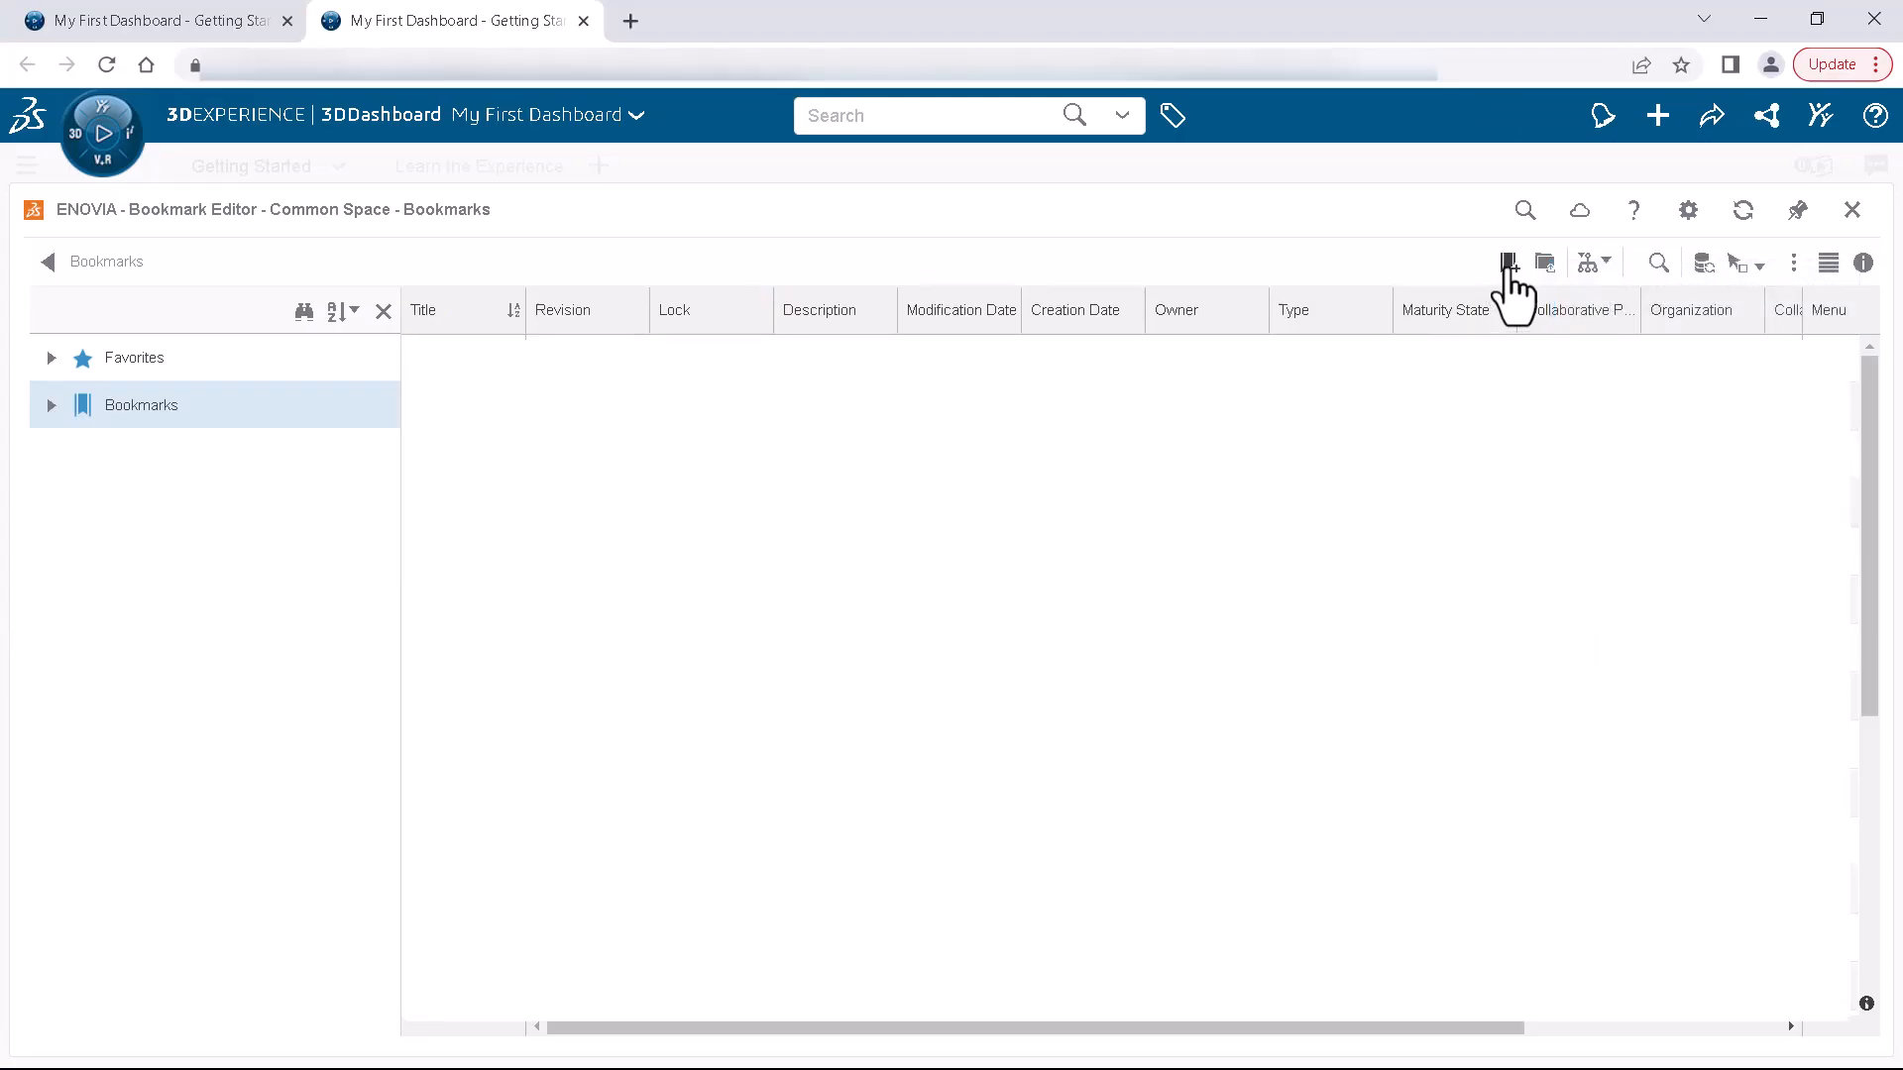
# Step: Create a new bookmark titled "Structural Analysis of a Bracket" in the Common Space
pyautogui.click(1506, 269)
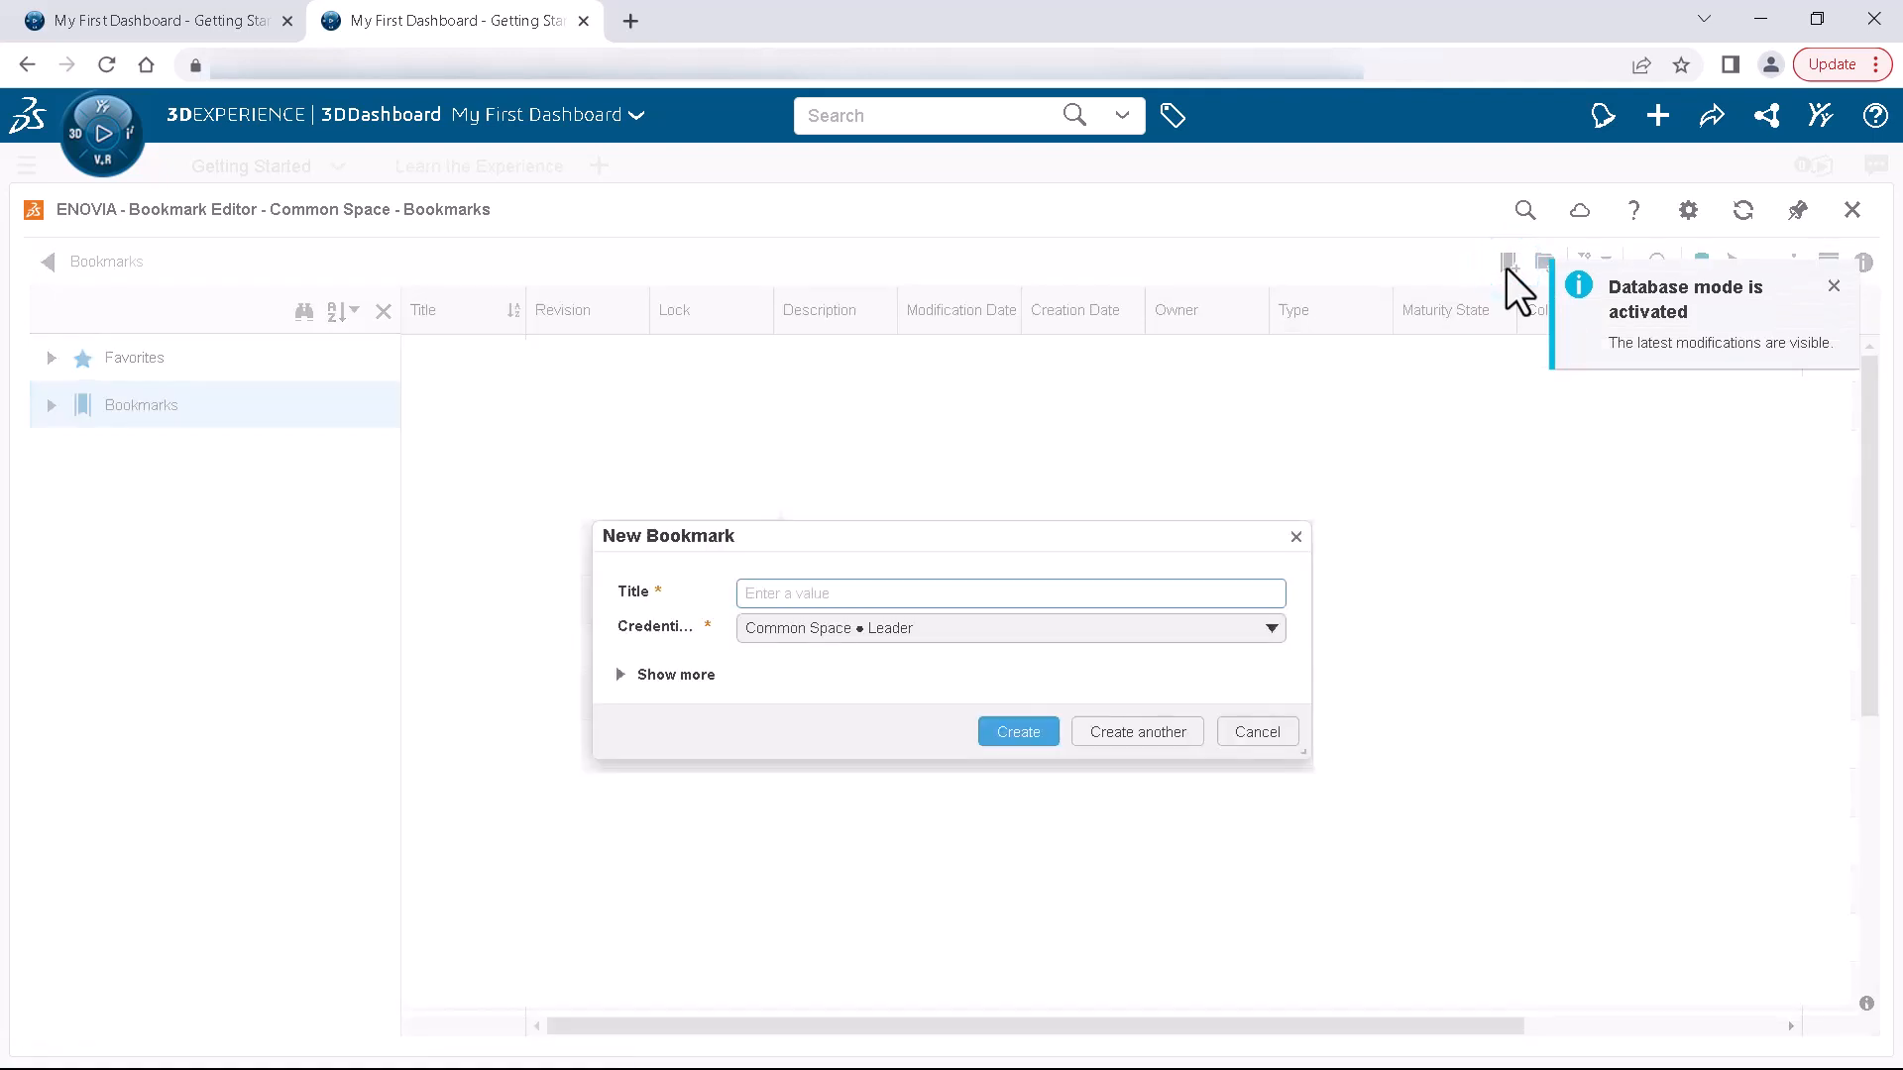
pyautogui.write('Structural Analysis of')
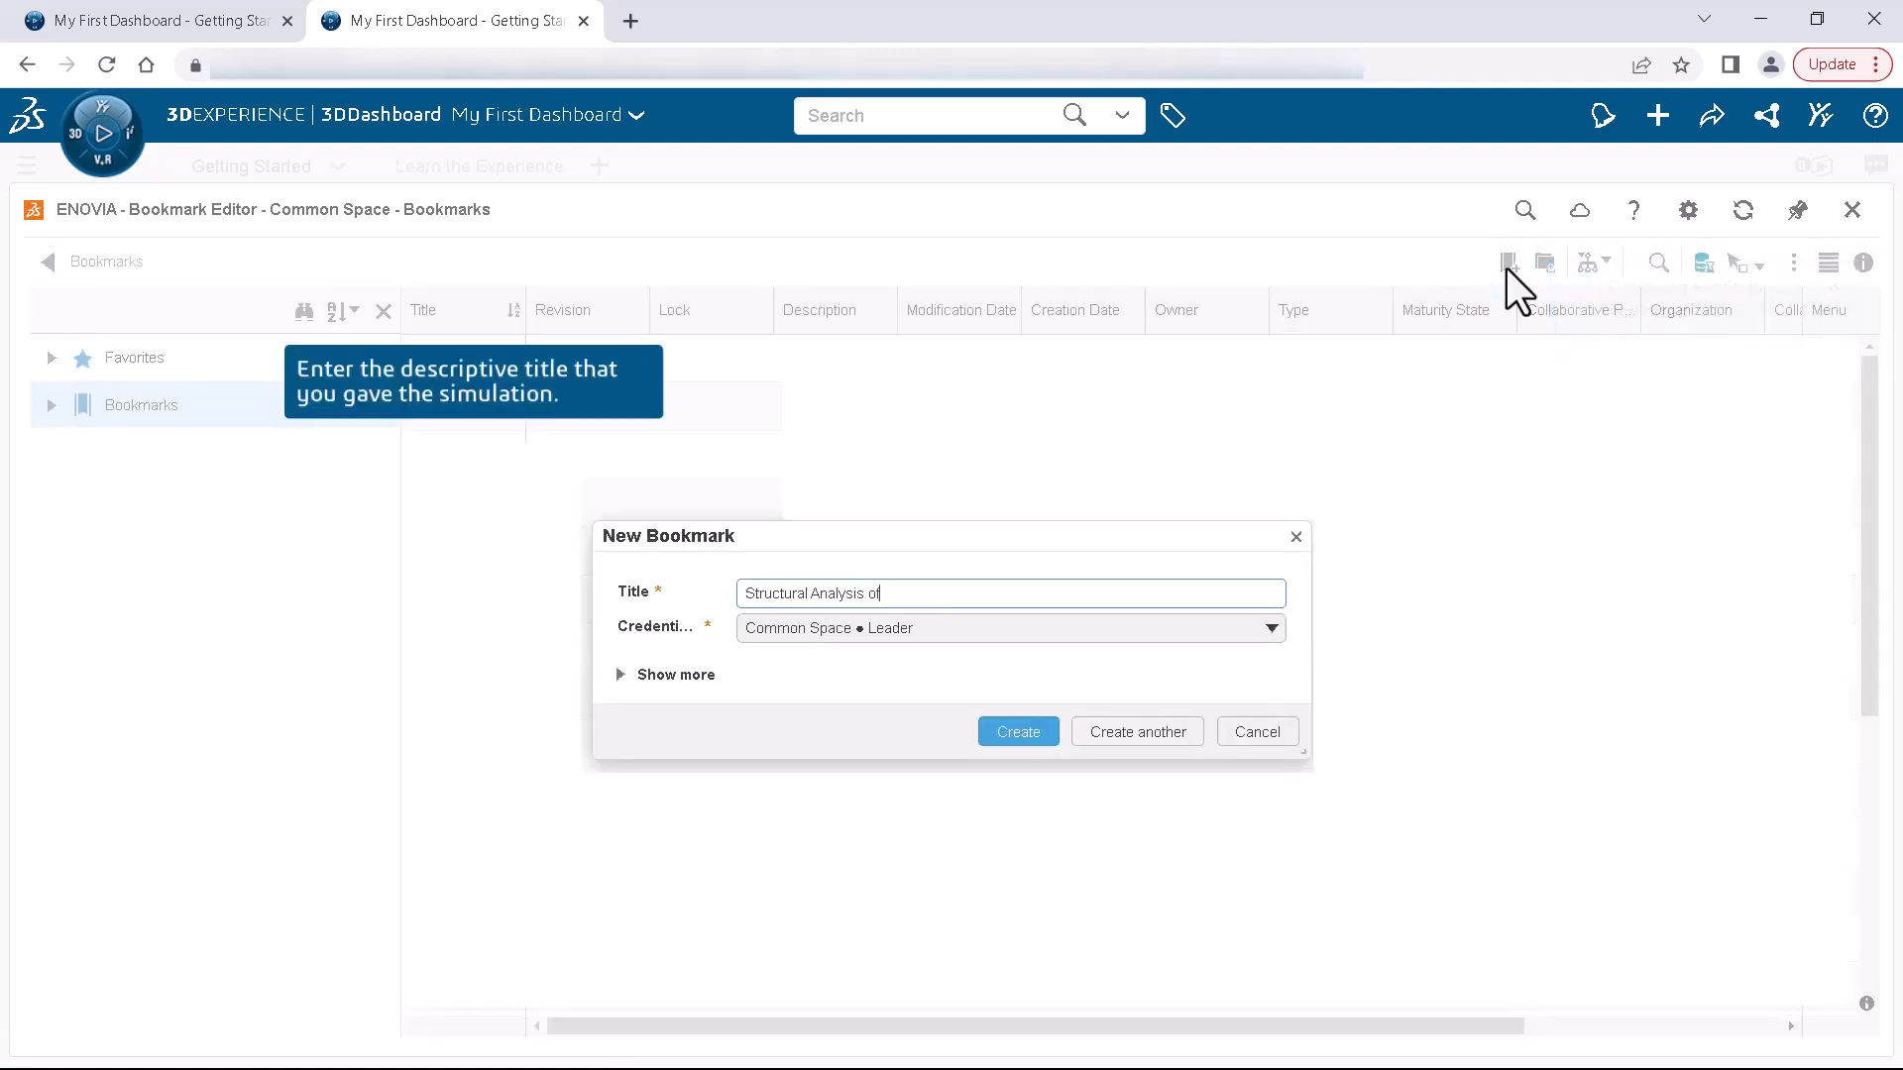
pyautogui.write(' a Bracket')
pyautogui.press('Return')
# Step: Open the new bookmark and add the first existing simulation found for "Structural analysis of a Bracket" to it
pyautogui.doubleClick(480, 705)
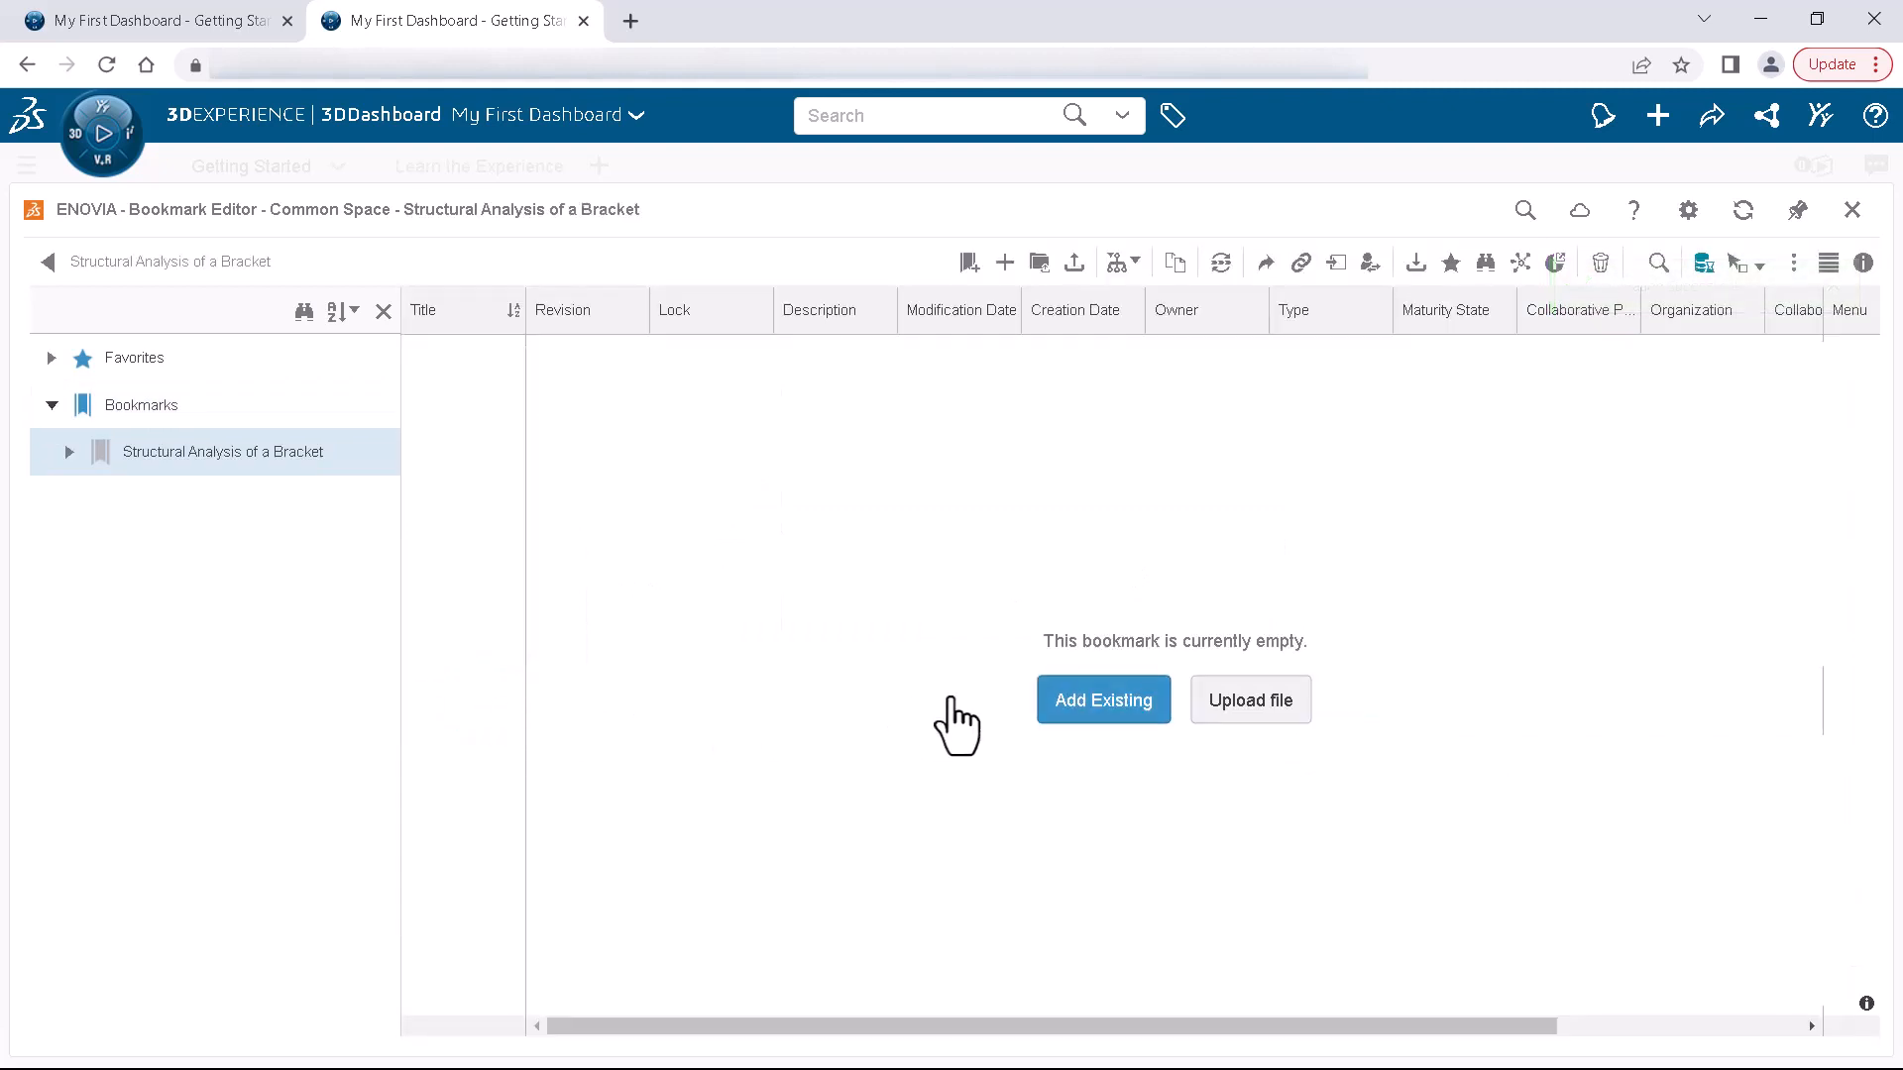
pyautogui.click(1062, 700)
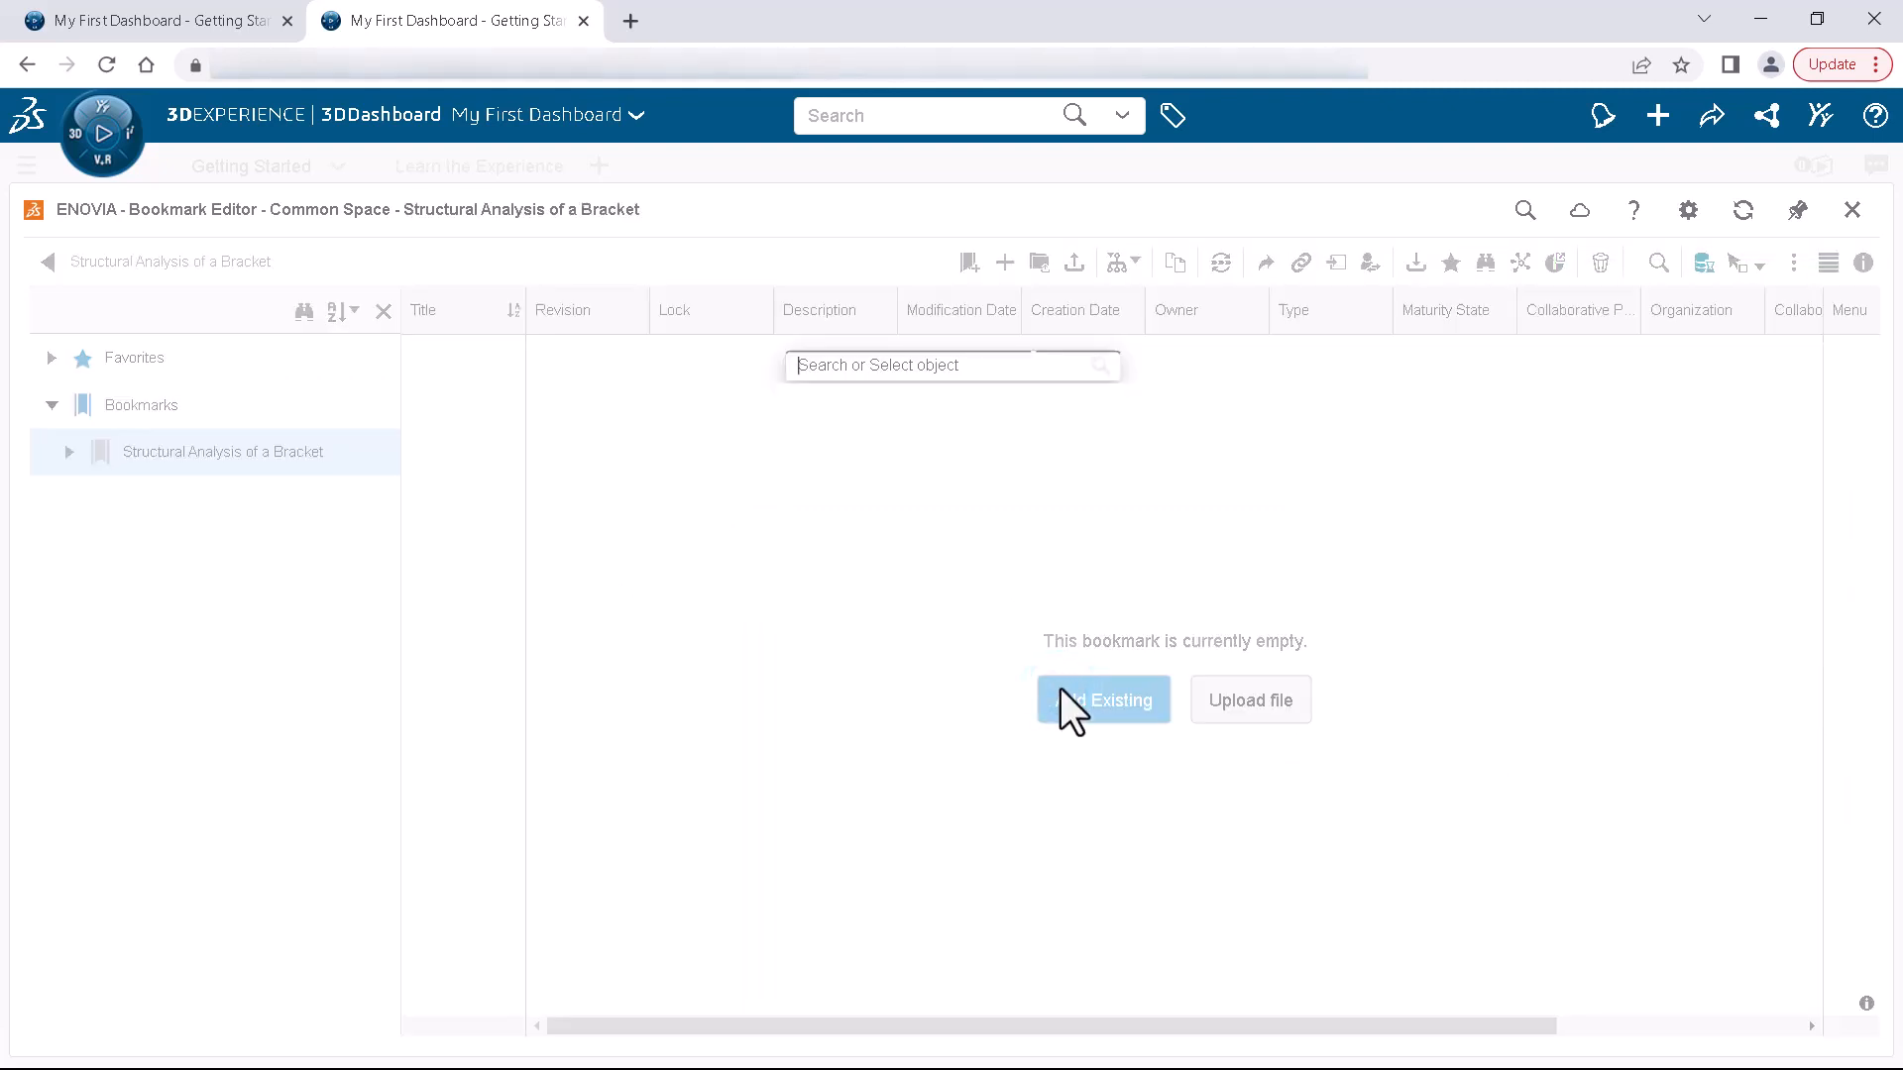
pyautogui.write('Structura')
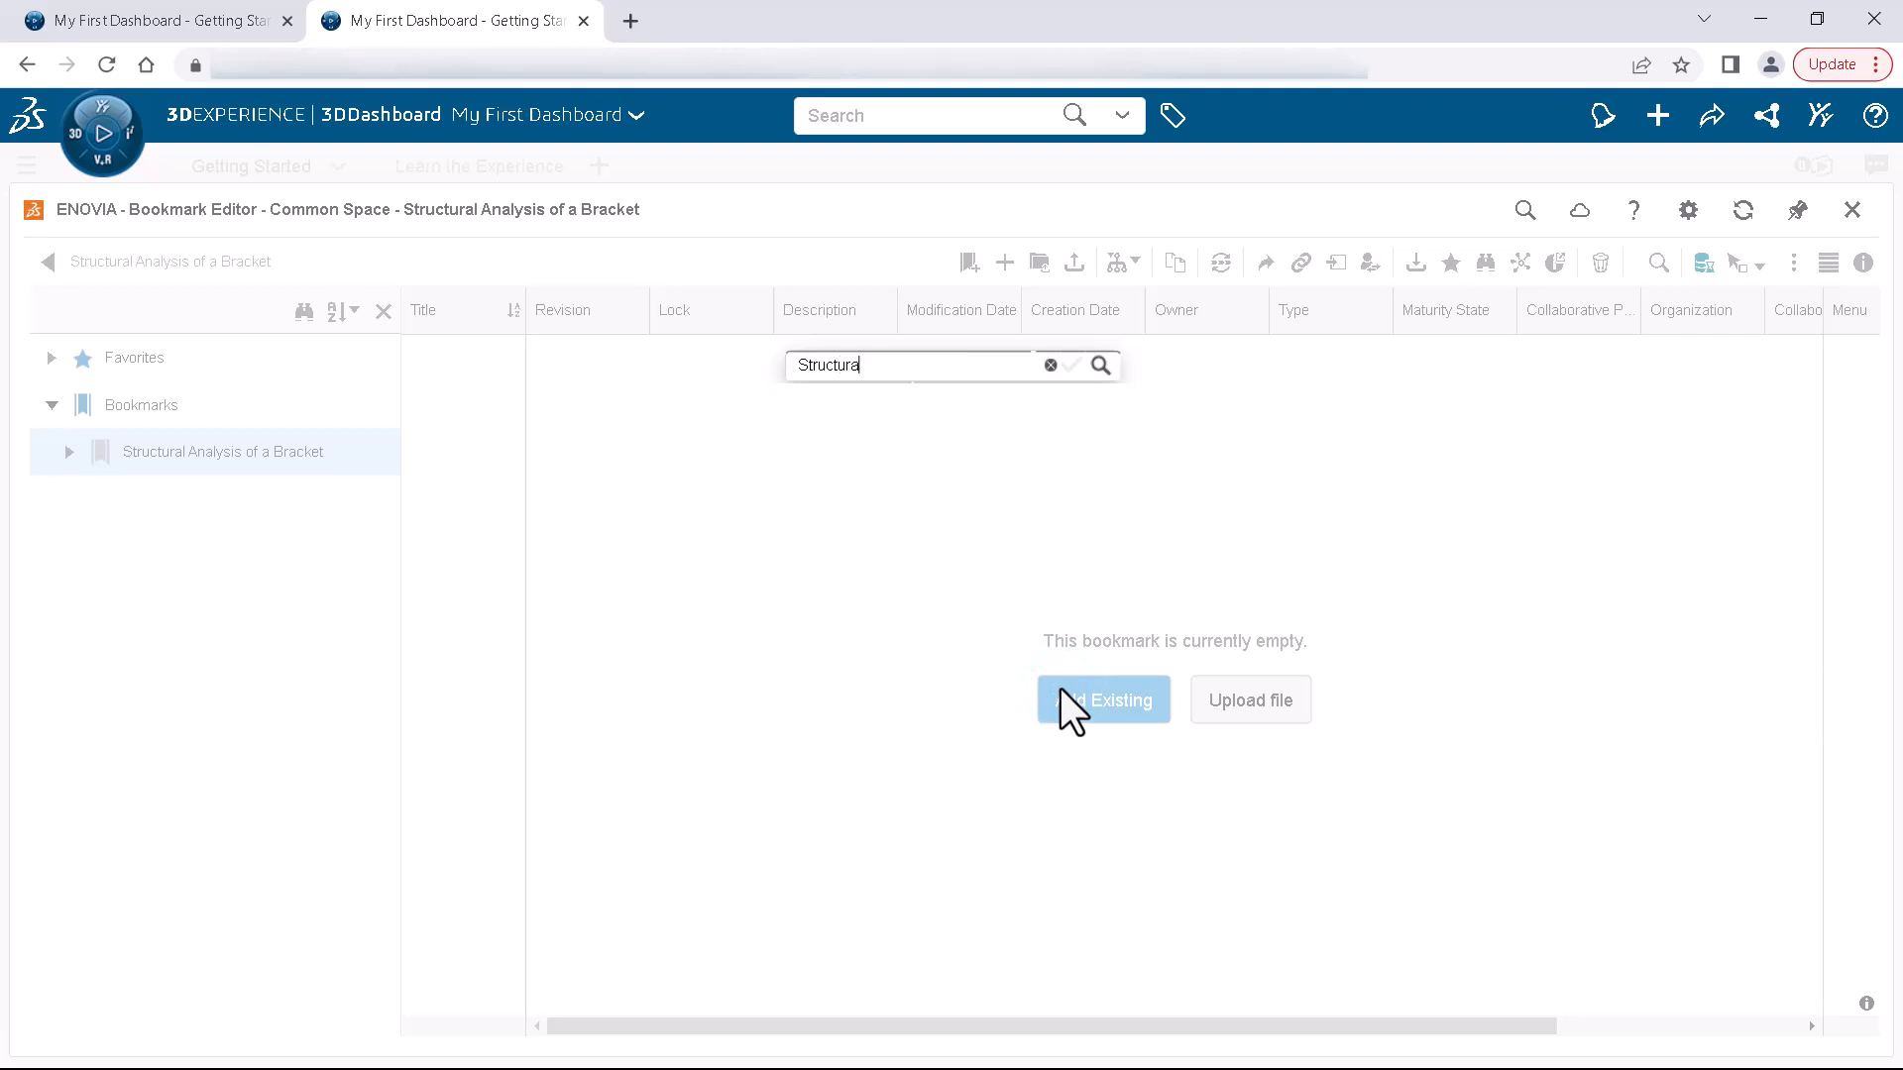
pyautogui.write('l analysis of a Bracket')
pyautogui.press('Return')
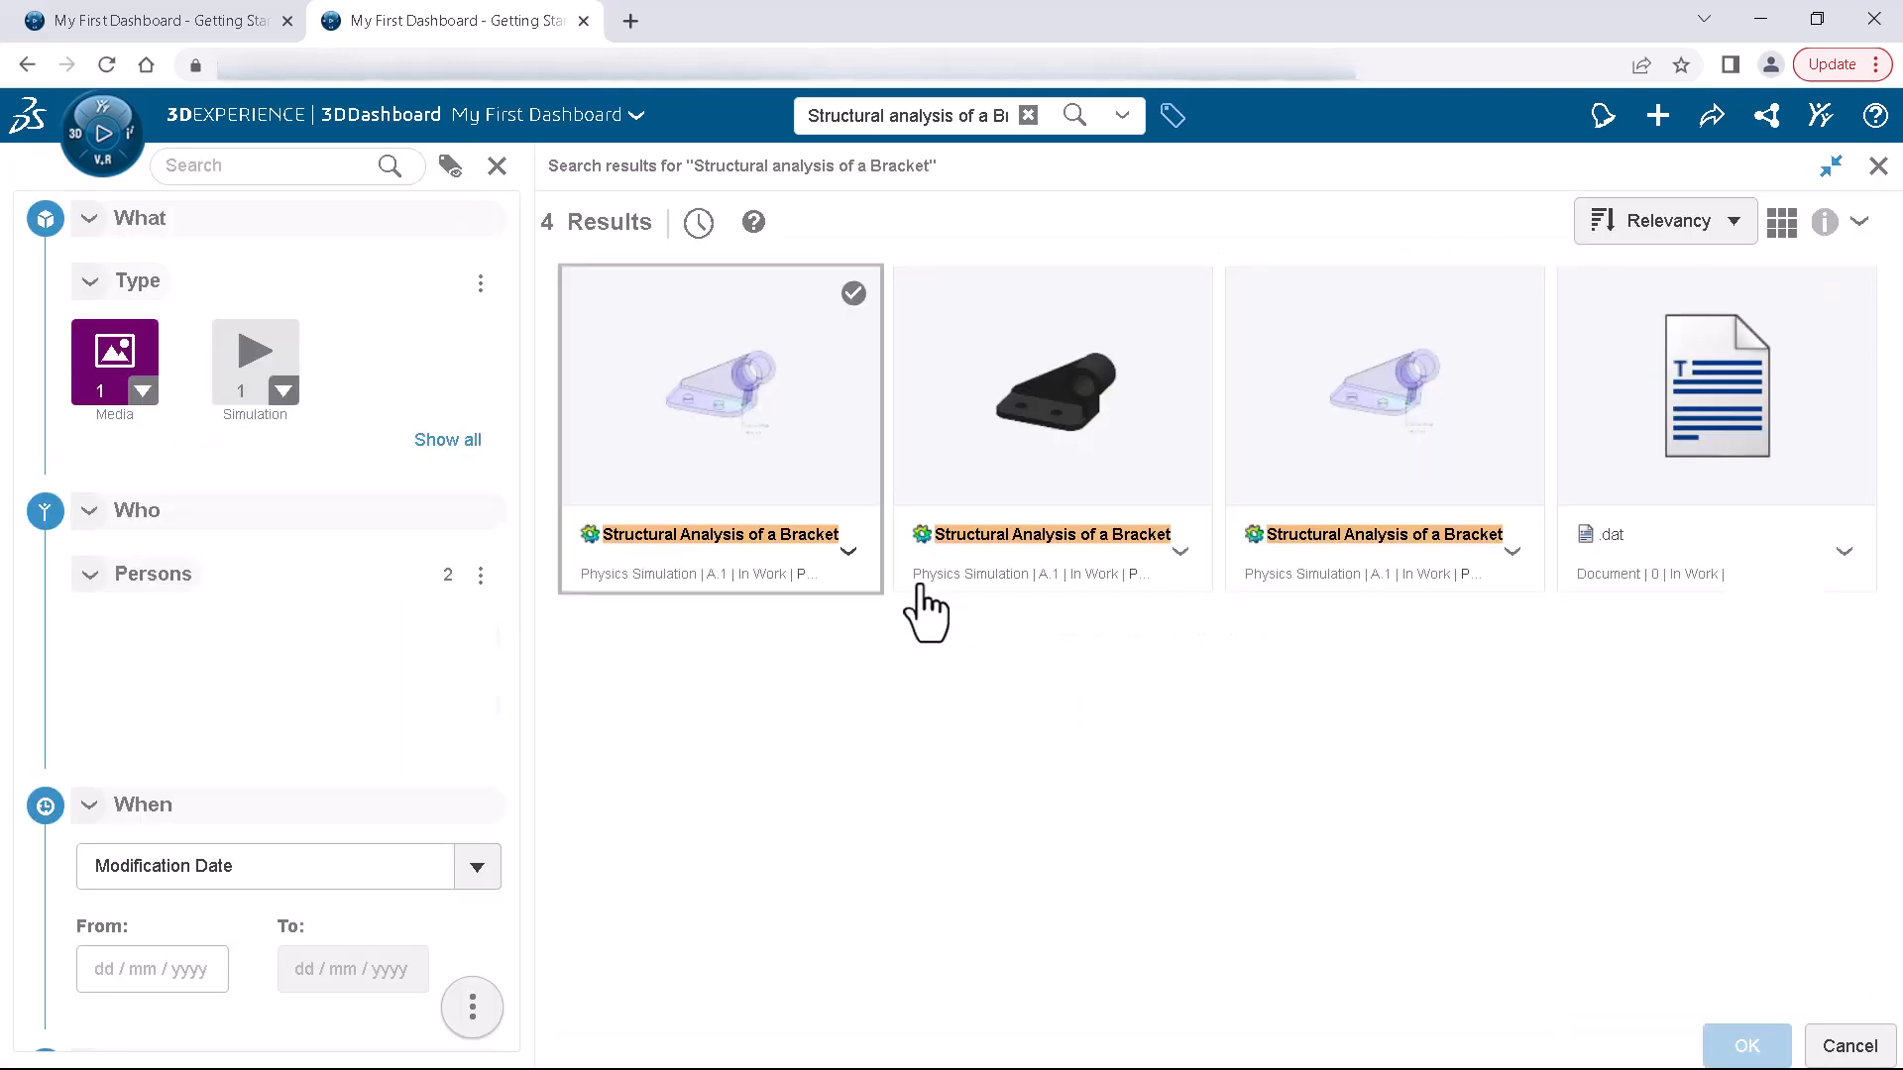
pyautogui.click(813, 502)
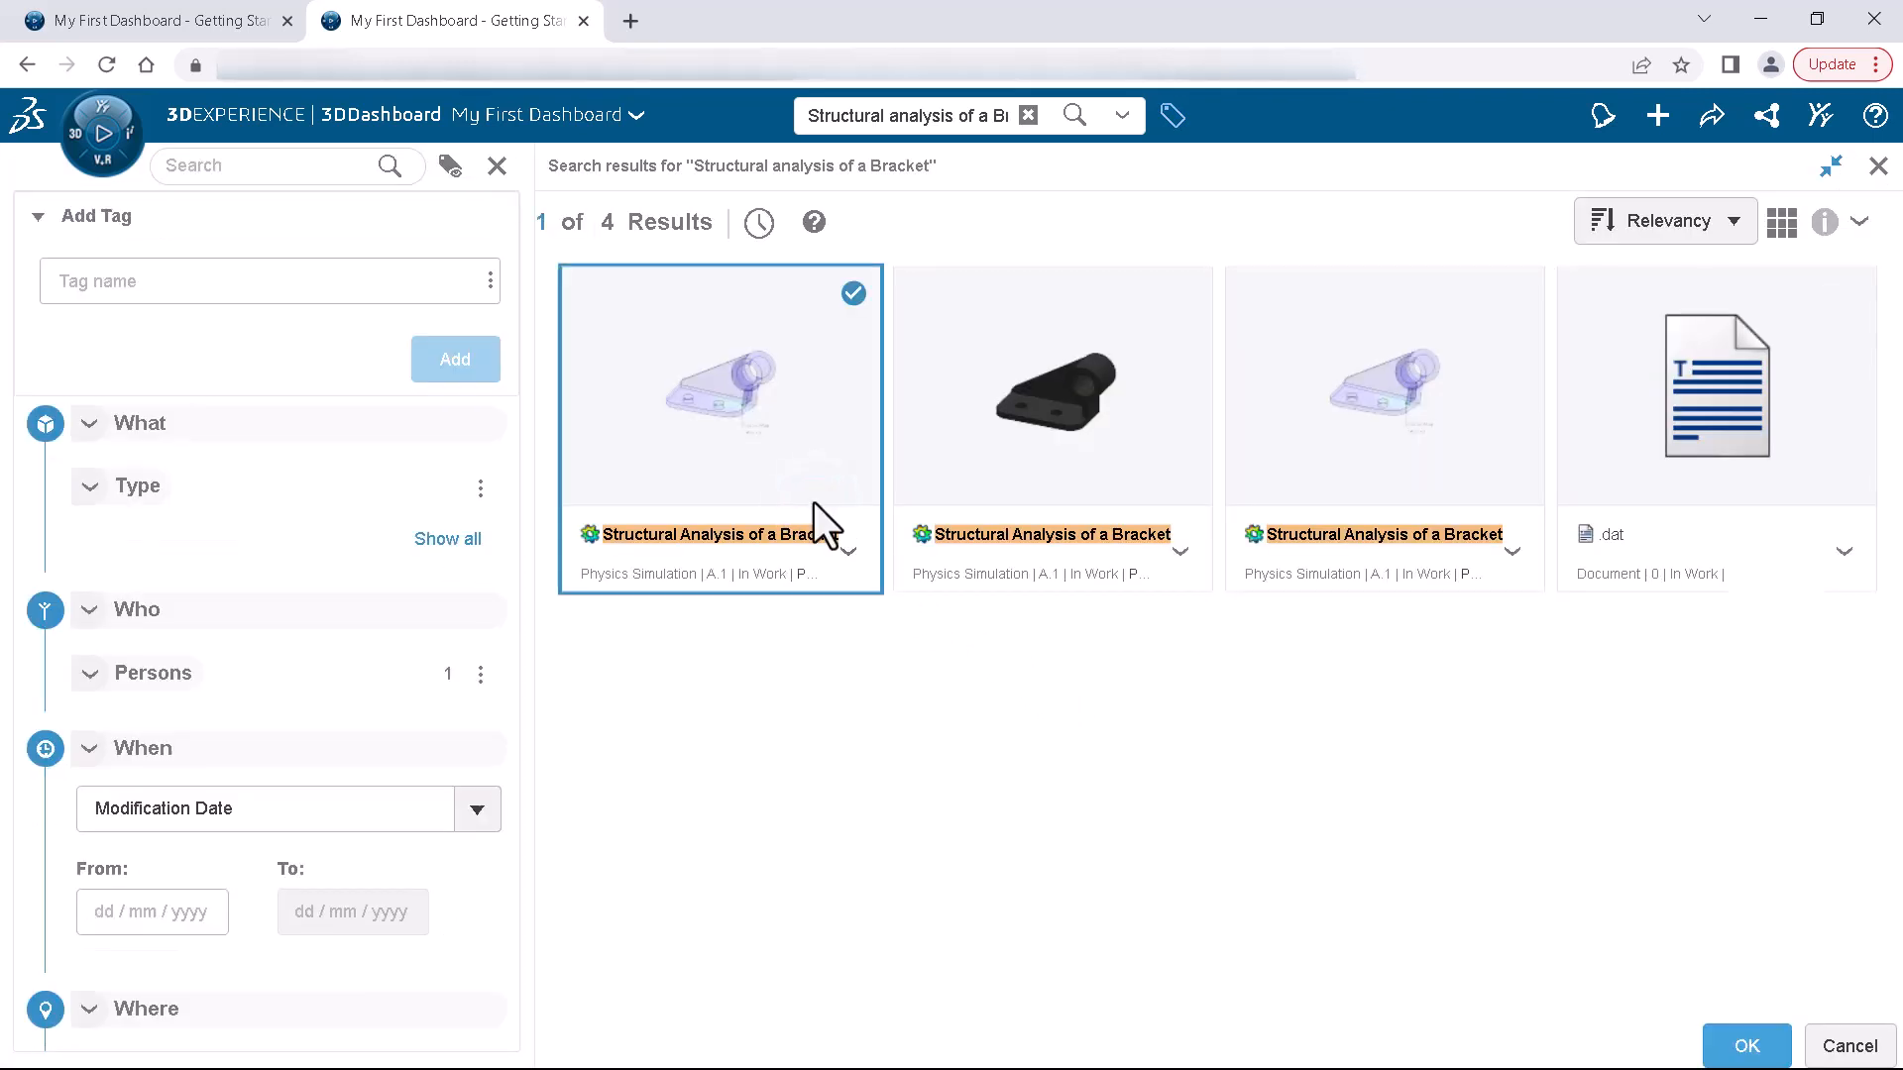
pyautogui.click(1764, 1048)
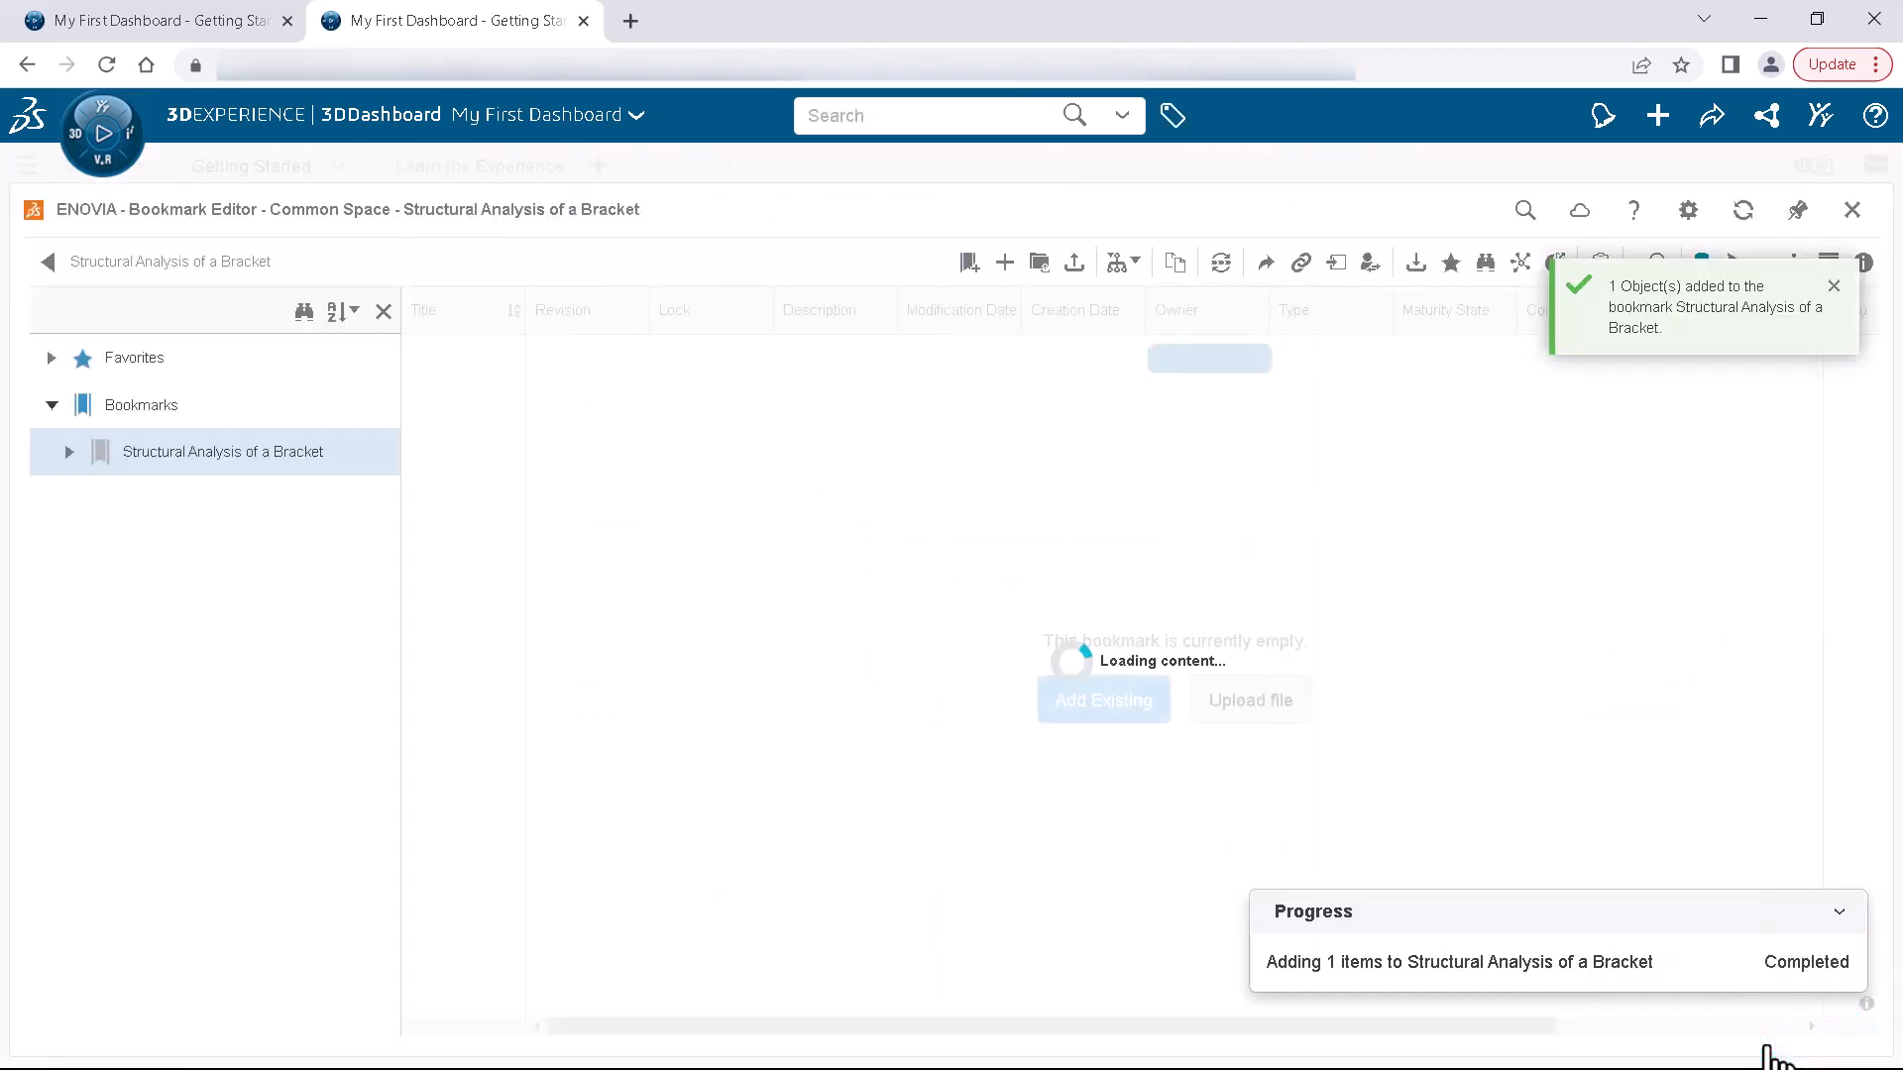
# Step: Open the sharing settings of the "Structural Analysis of a Bracket" bookmark
pyautogui.rightClick(335, 448)
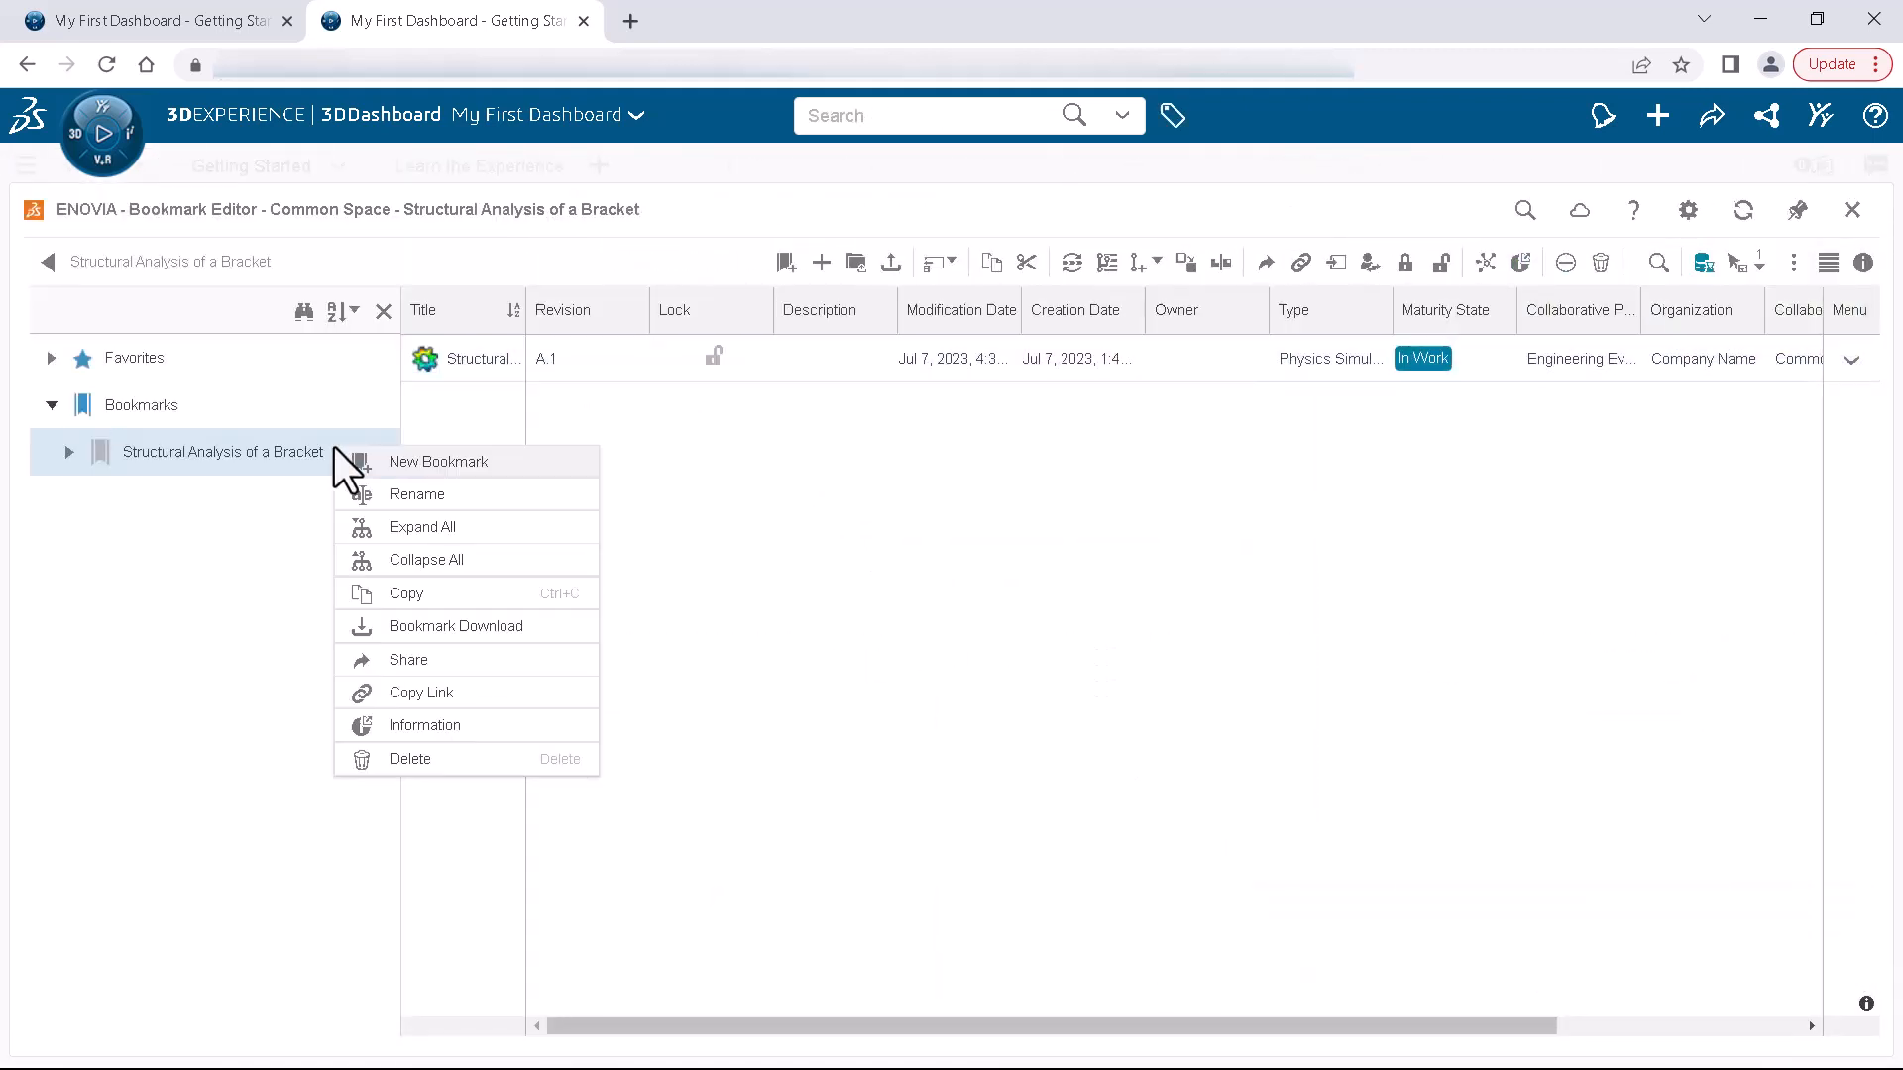
pyautogui.click(369, 671)
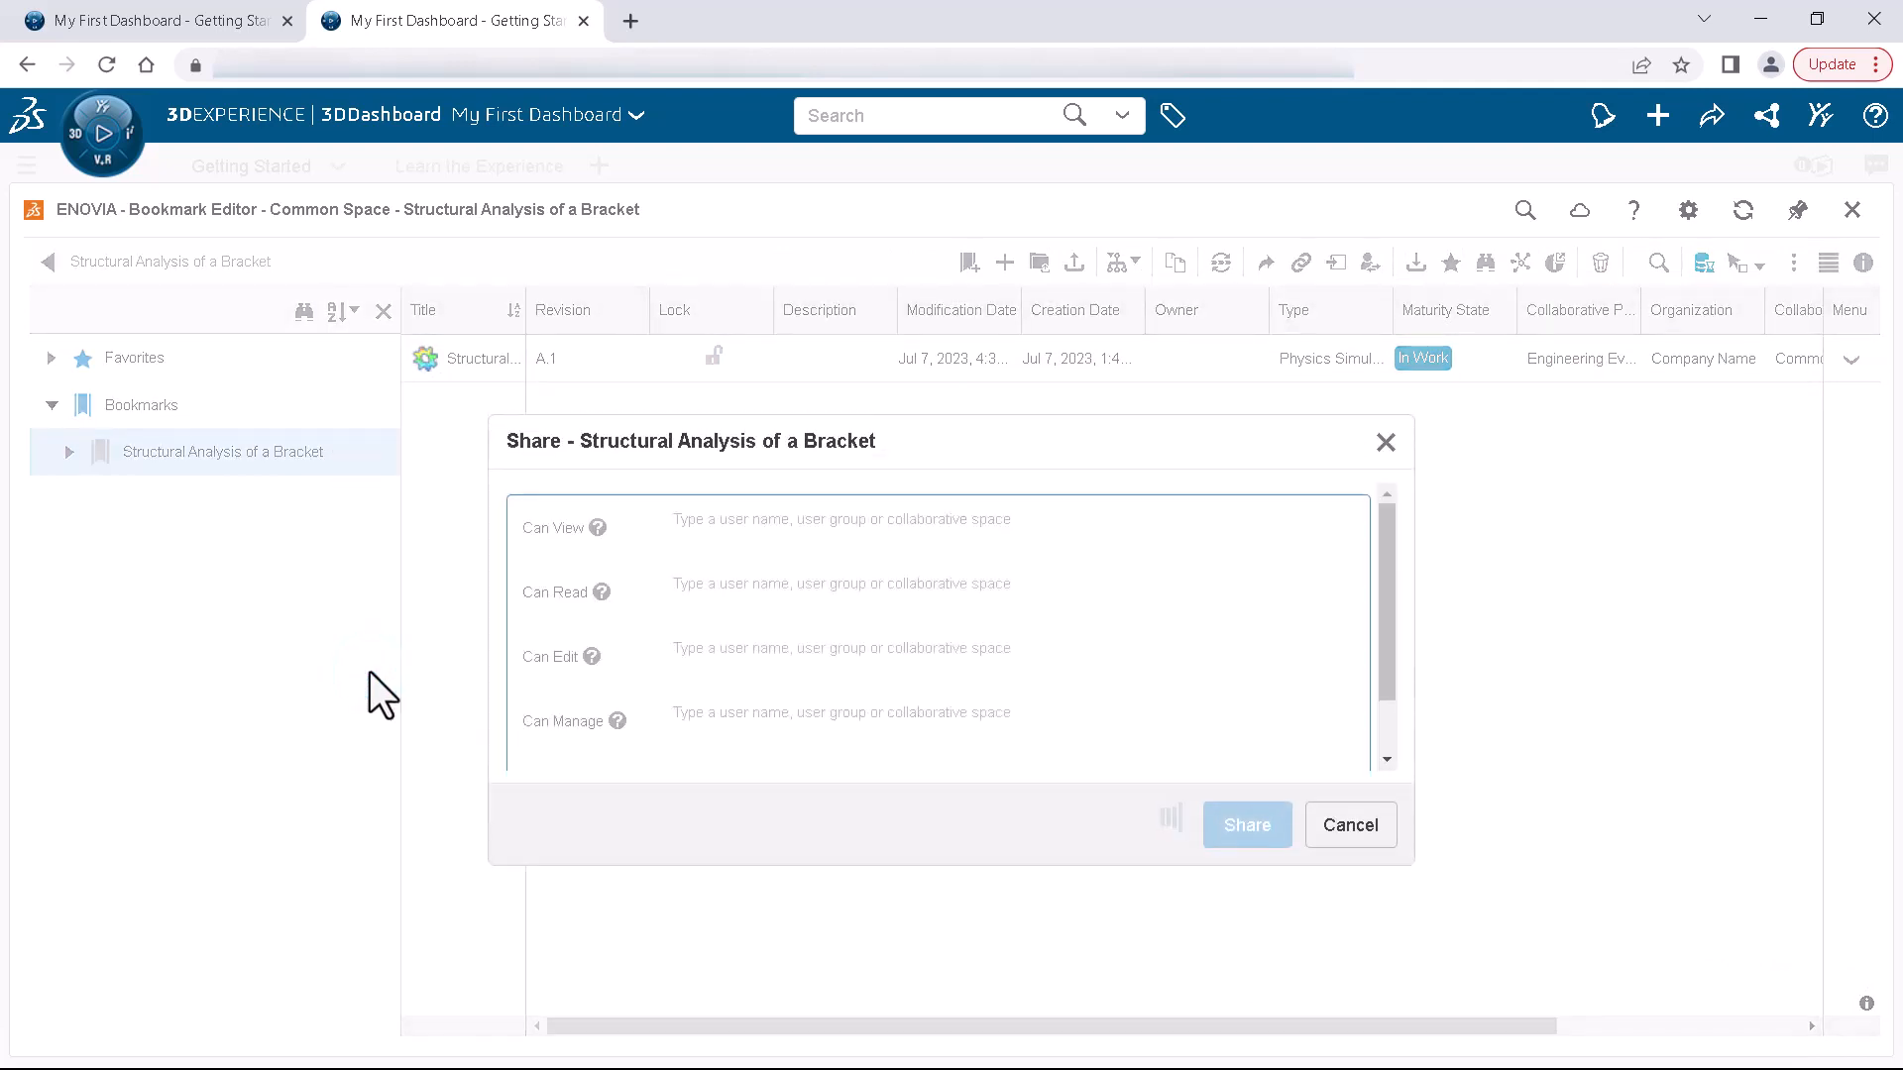